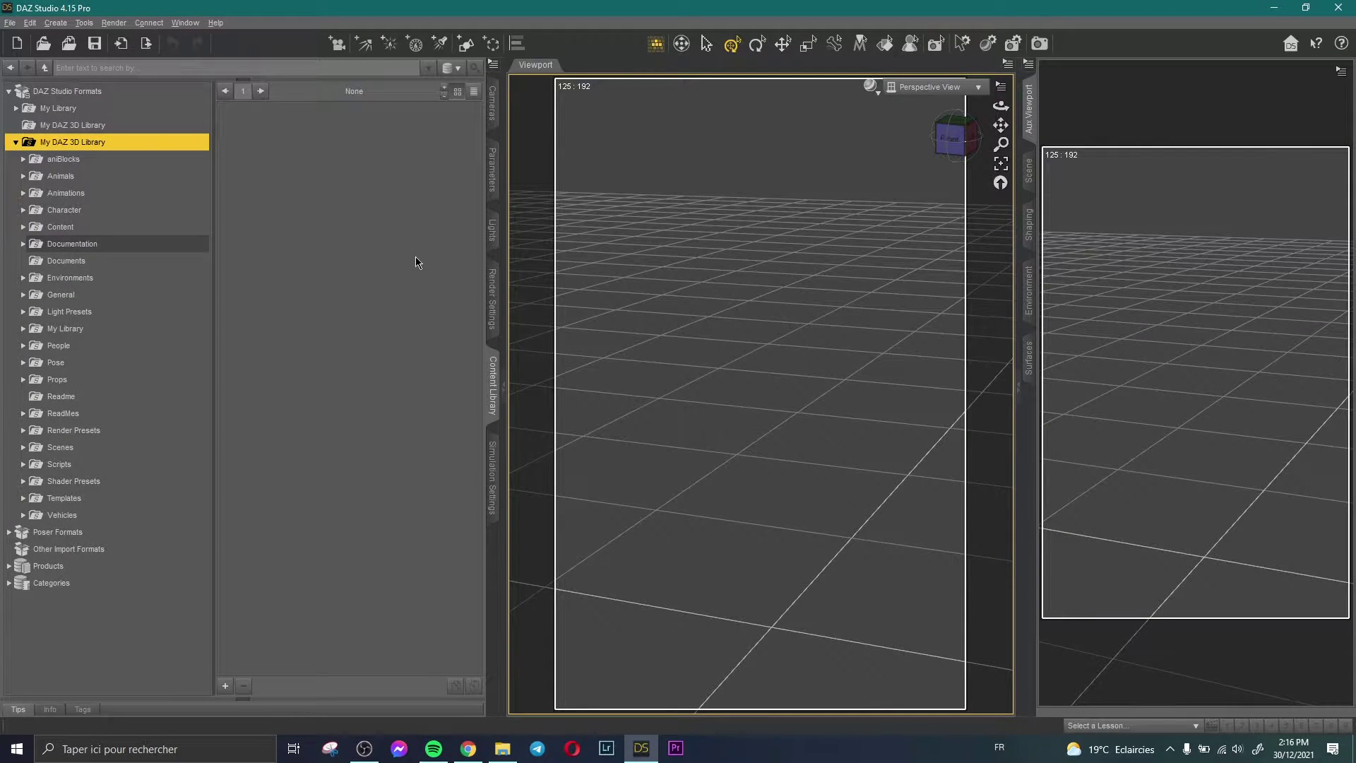
# Switch to the rendered images folder in File Explorer and examine the tattoos in 78mlkjx, 78mlkj and sderrrgf41s0
pyautogui.click(502, 743)
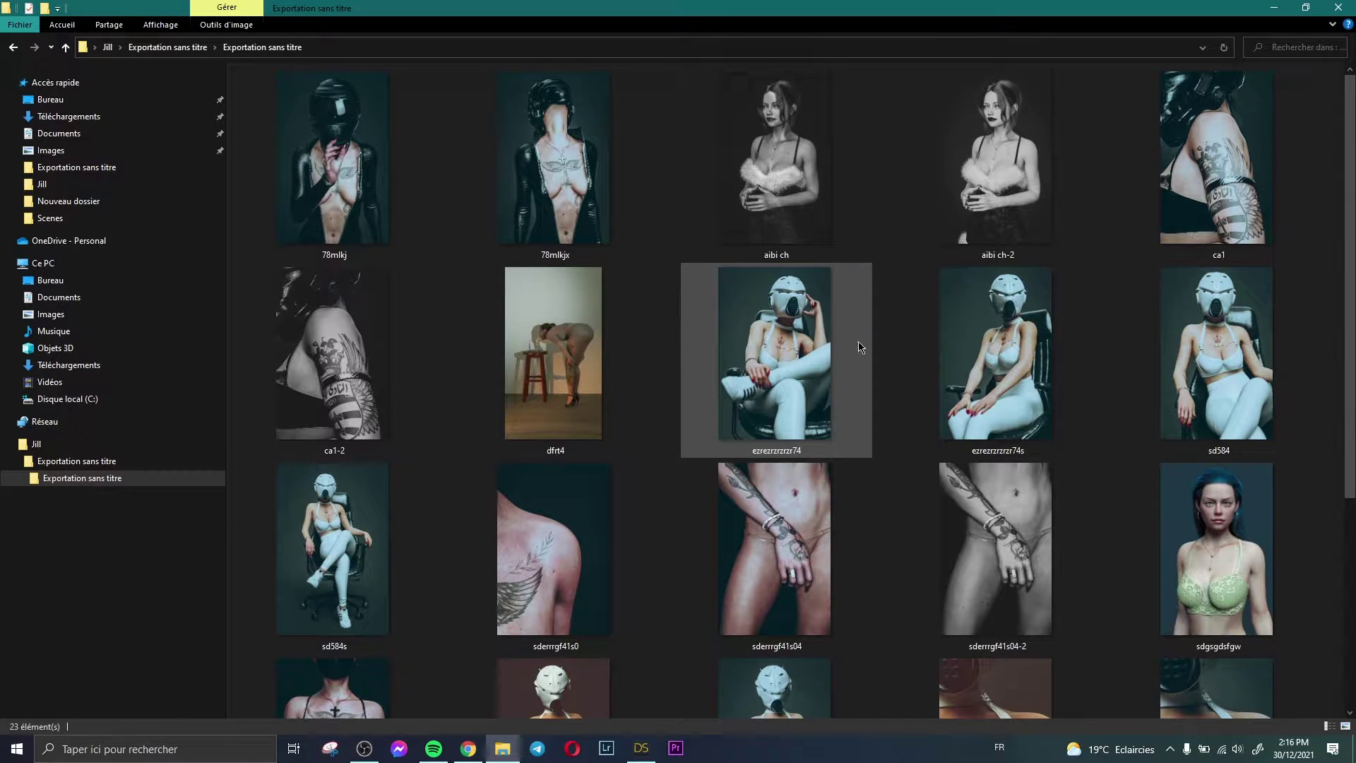
pyautogui.press('Right')
pyautogui.press('Right')
pyautogui.press('Return')
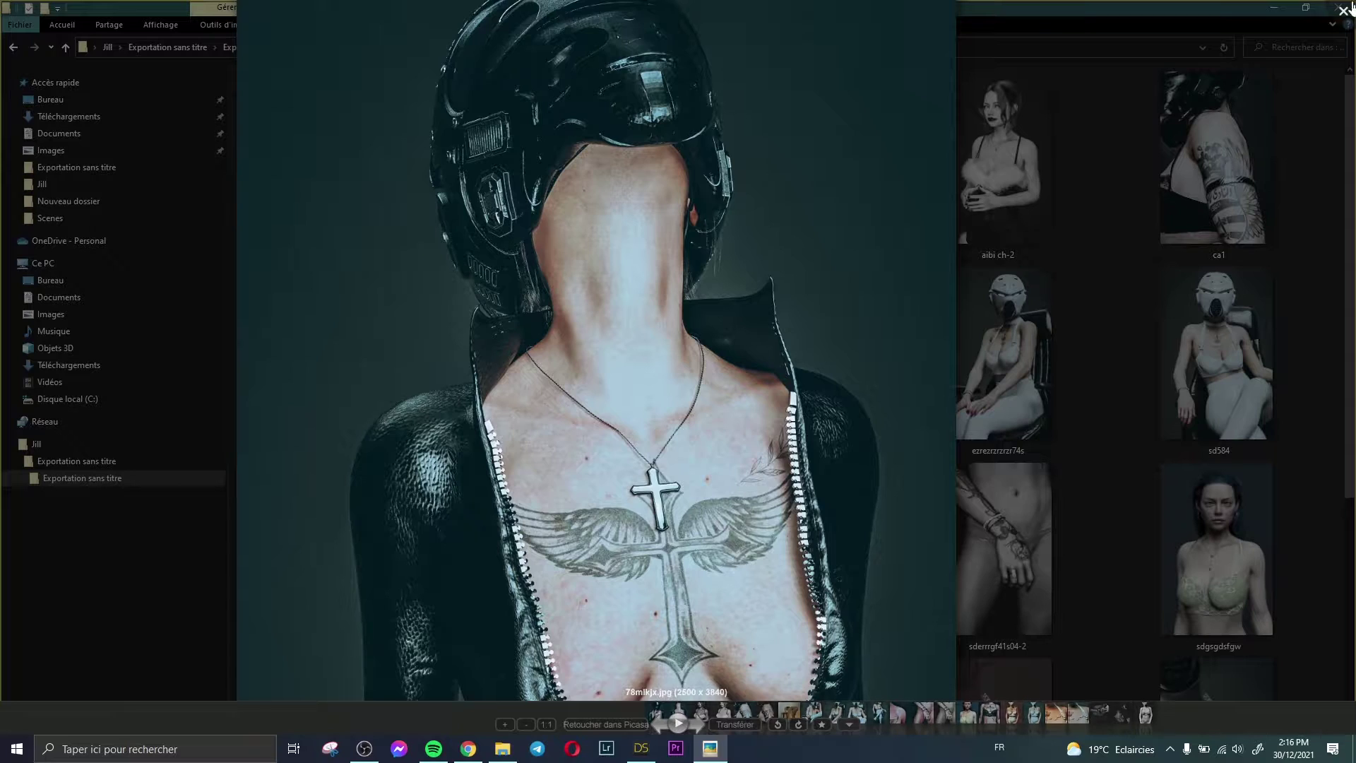
pyautogui.click(1344, 9)
pyautogui.press('Left')
pyautogui.press('Return')
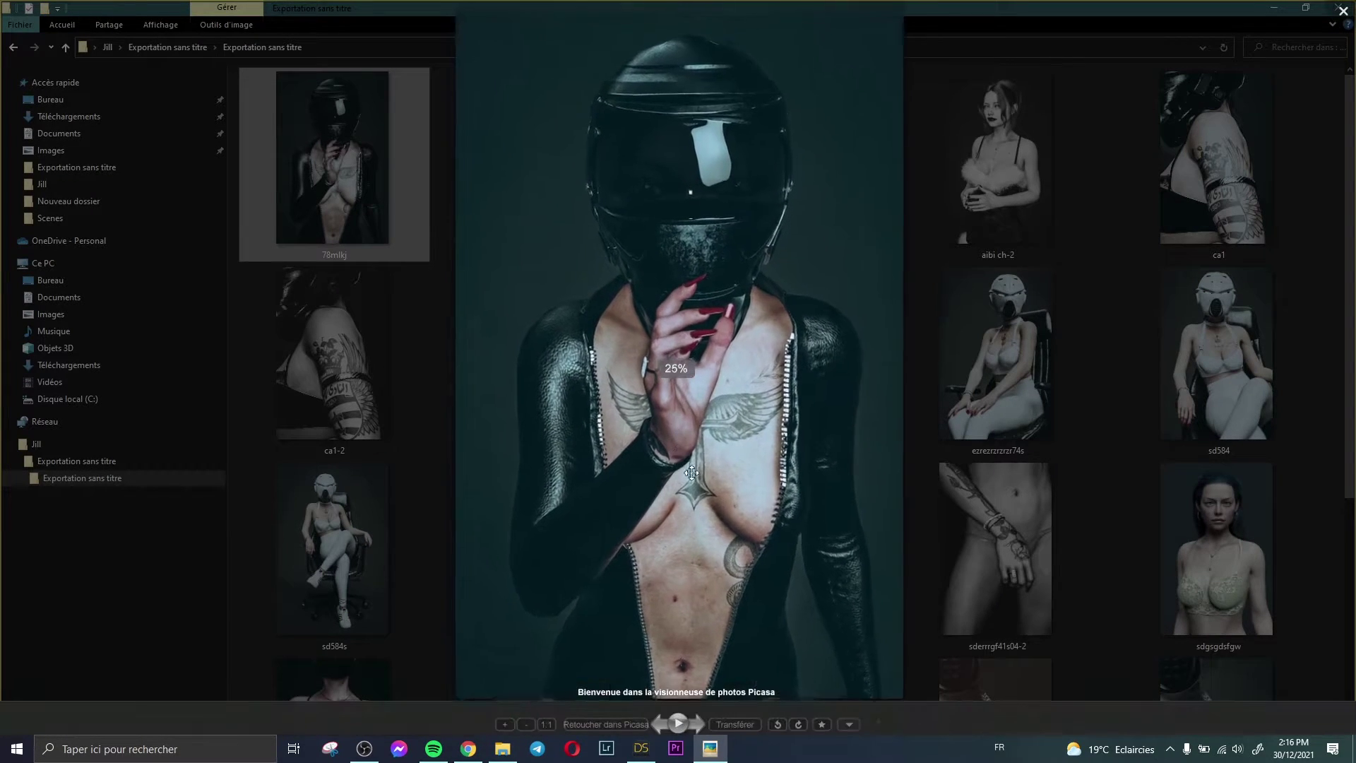
pyautogui.press('Escape')
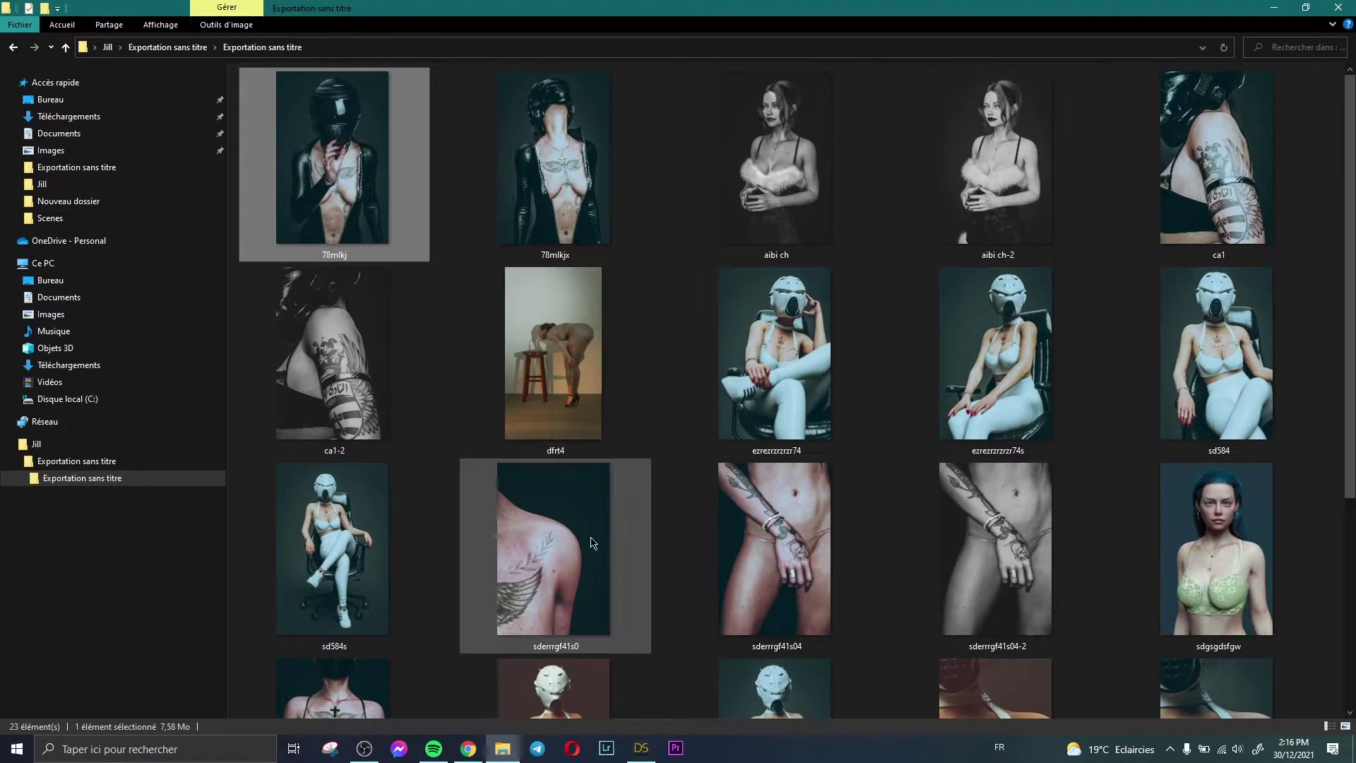
pyautogui.doubleClick(557, 537)
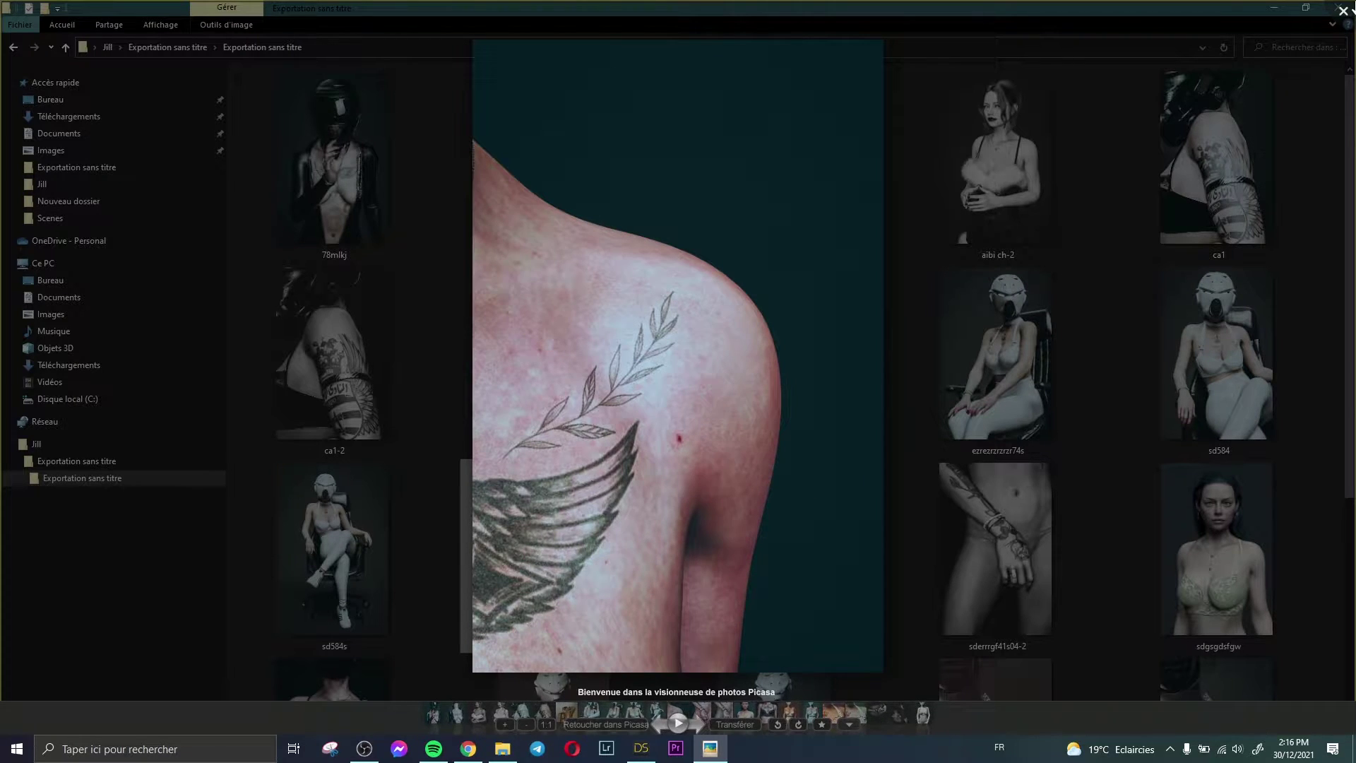
pyautogui.click(897, 323)
# Examine the arm and hand tattoos in xc12ytcx and sderrrgf41s04, and return to DAZ Studio
pyautogui.scroll(-5, 812, 388)
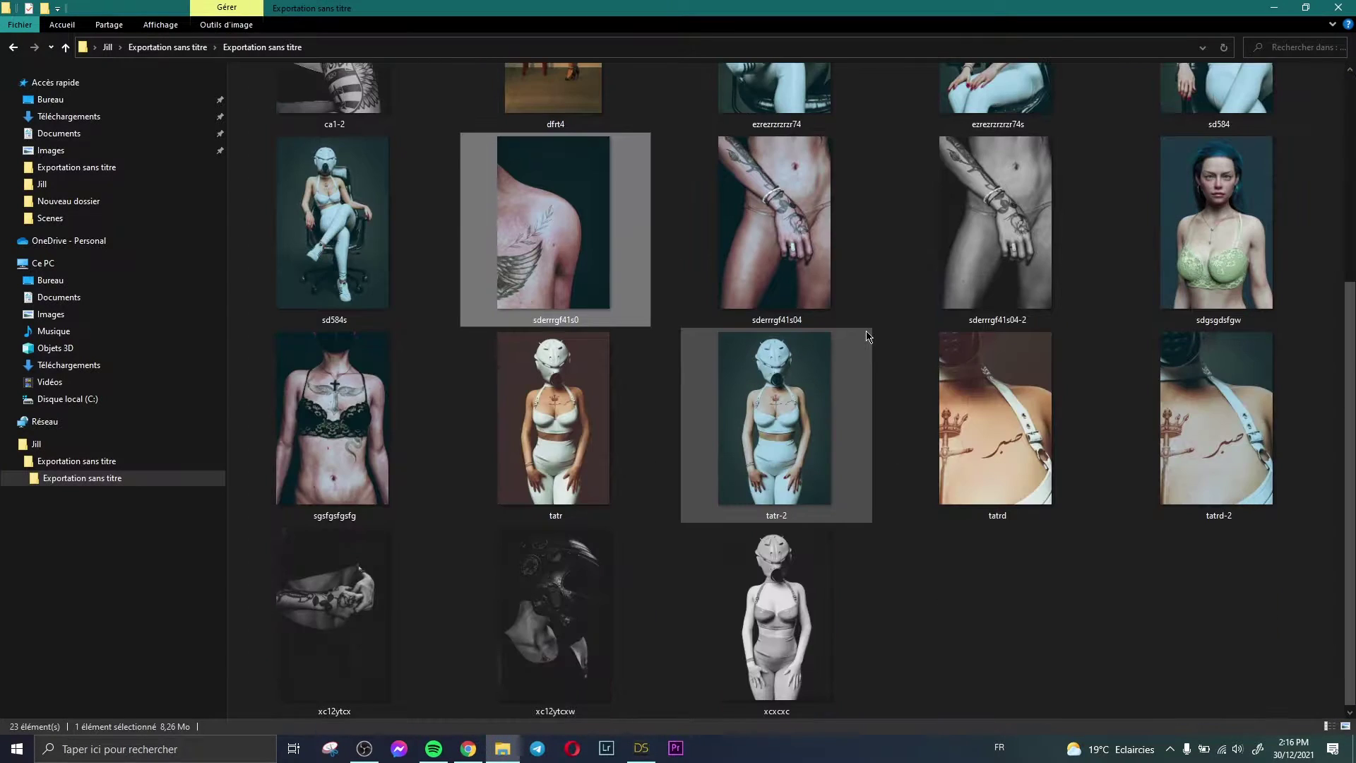
pyautogui.doubleClick(353, 597)
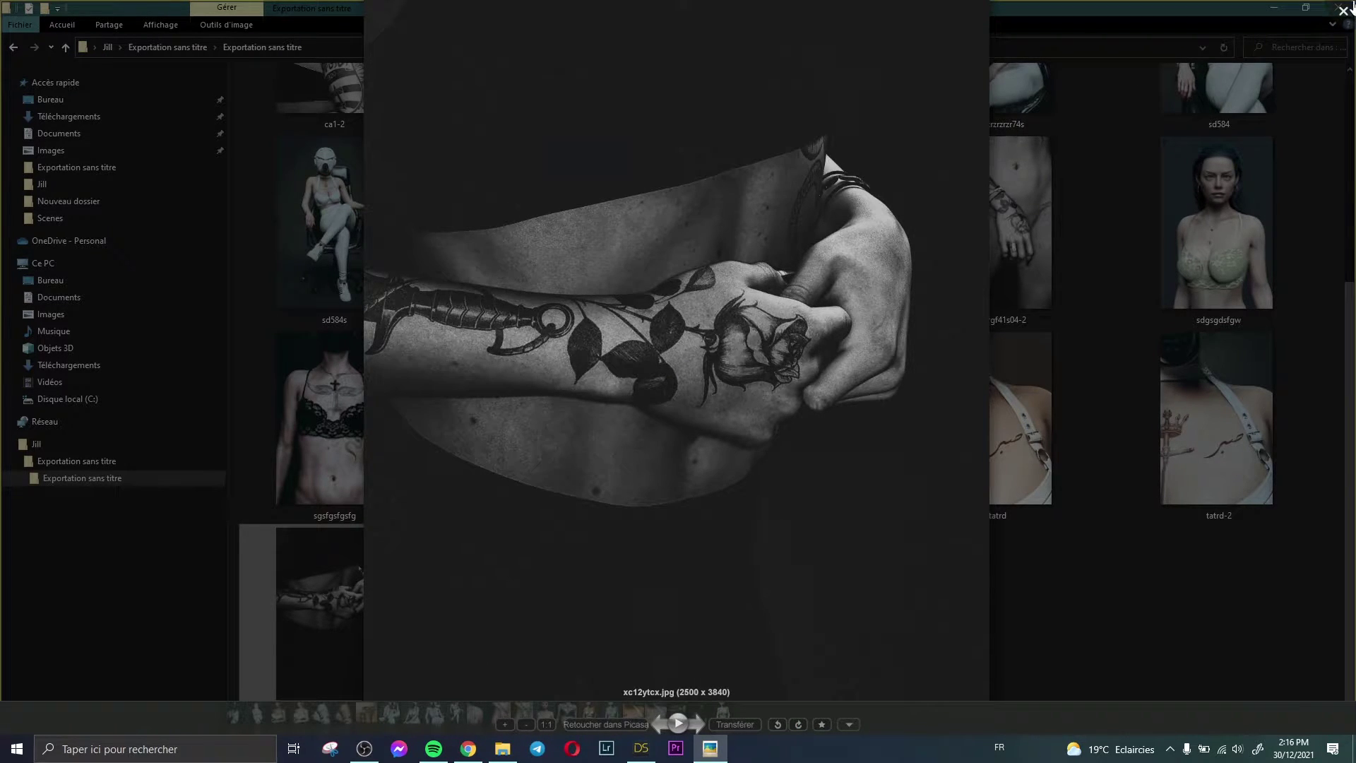
pyautogui.press('Escape')
pyautogui.doubleClick(774, 525)
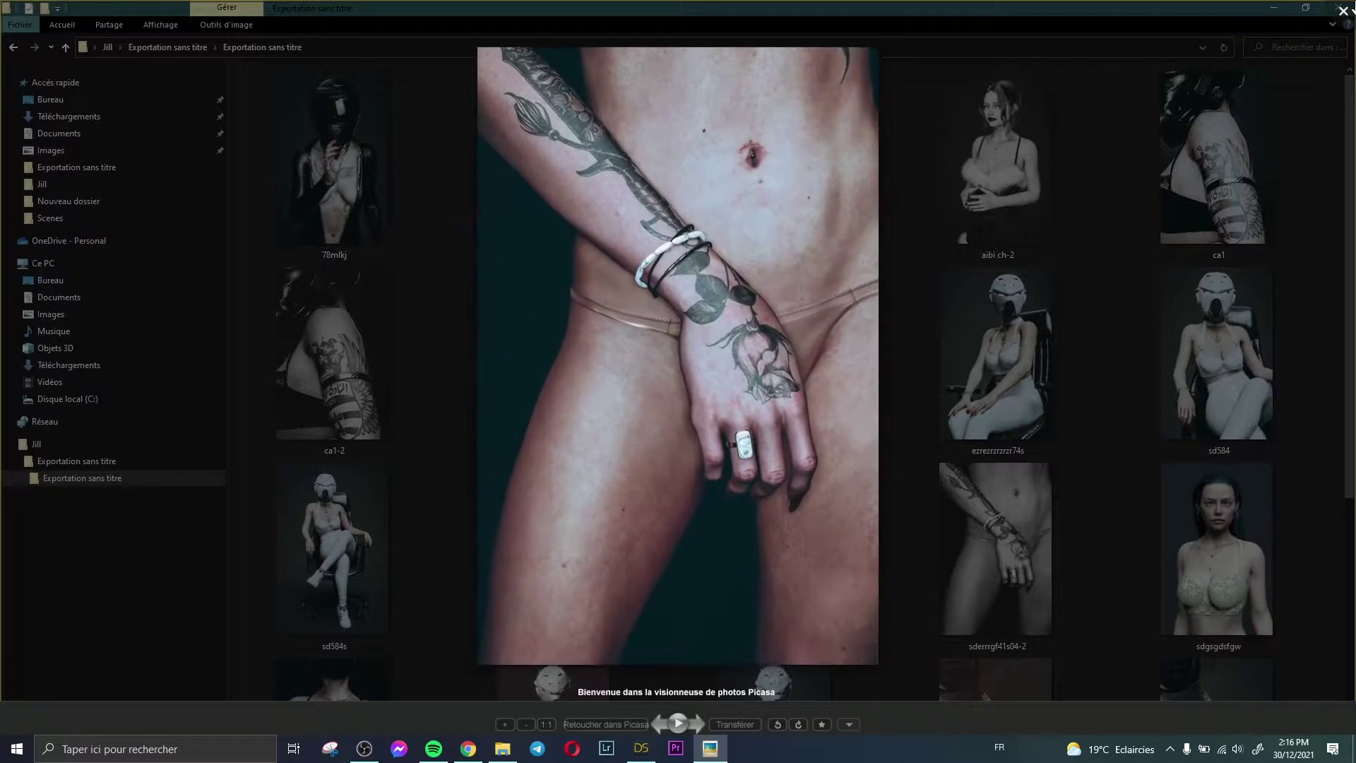
pyautogui.press('Escape')
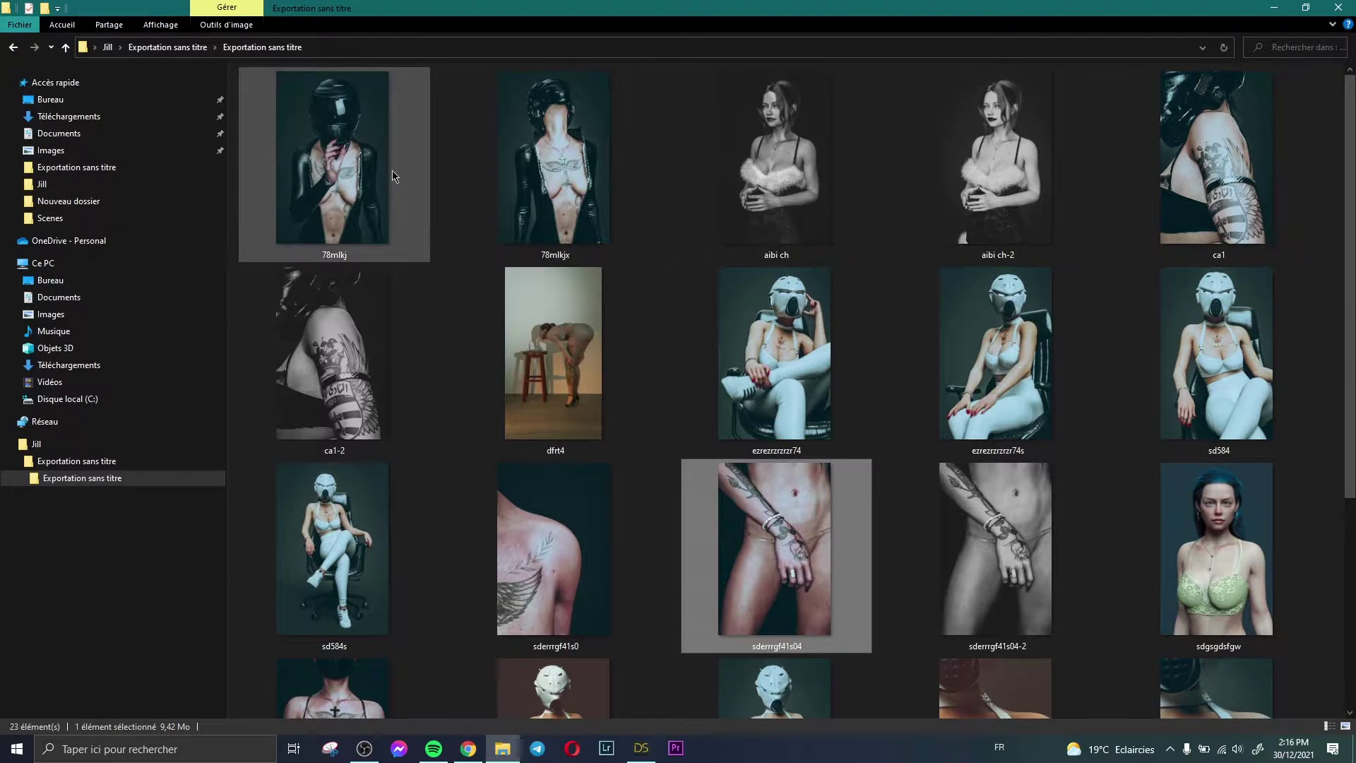
pyautogui.scroll(-4, 1008, 418)
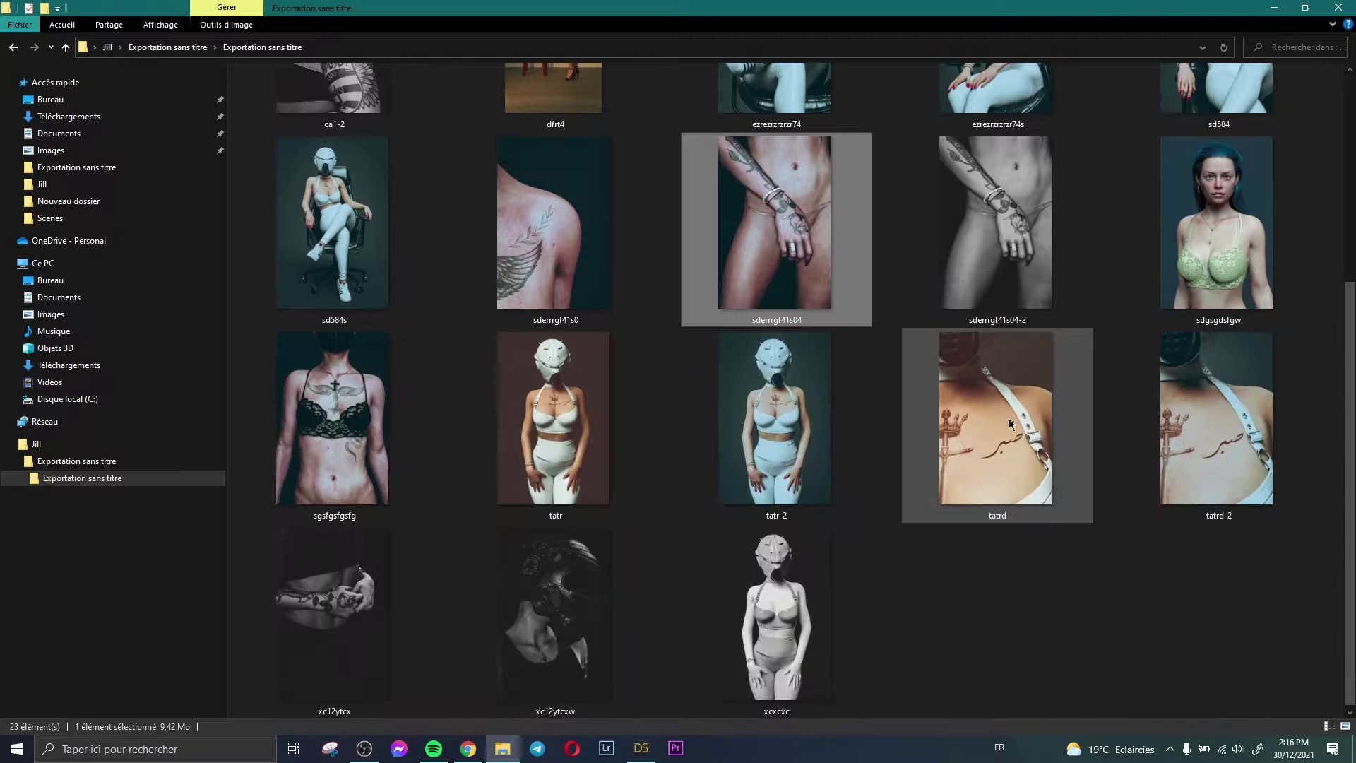
pyautogui.click(996, 609)
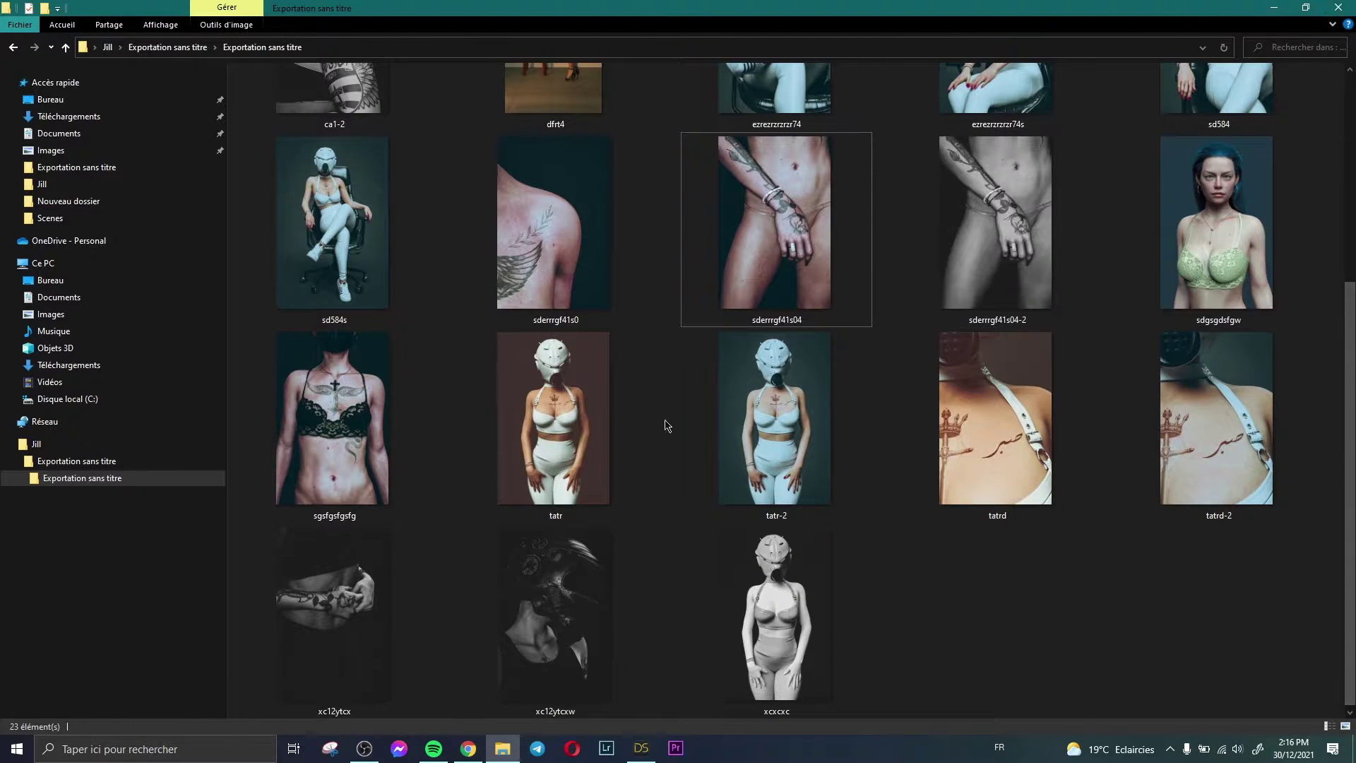
pyautogui.click(1288, 7)
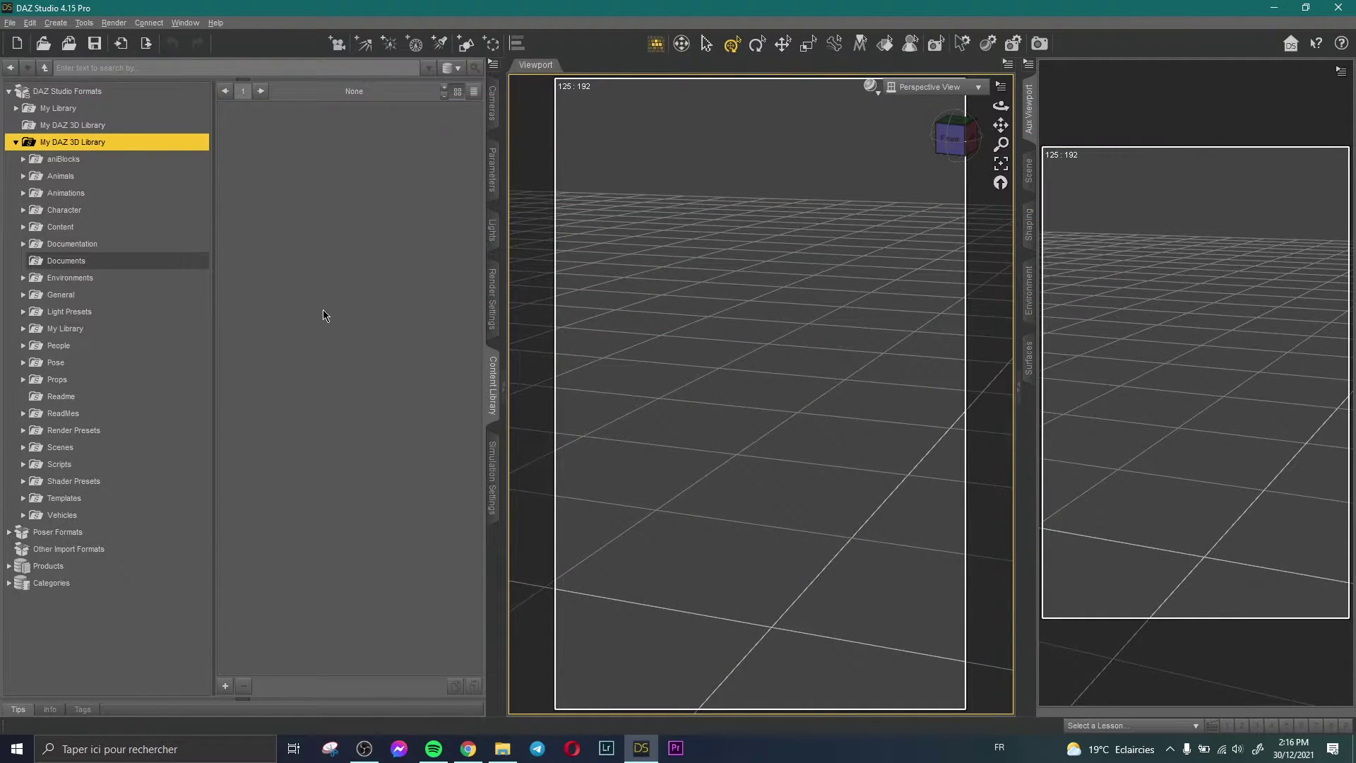
# Load the BJ Lyra character from the Genesis 8 Female library and dress it in Basic Wear 01
pyautogui.doubleClick(82, 347)
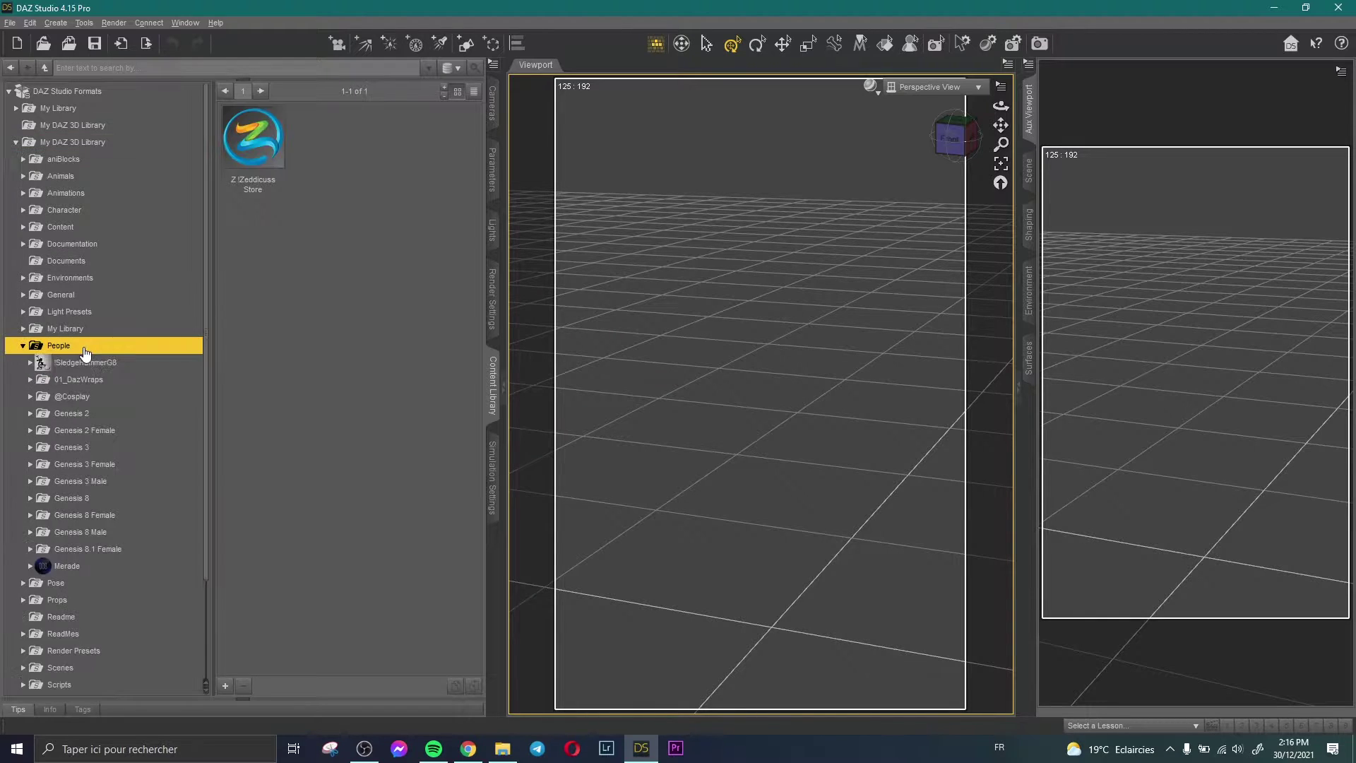
pyautogui.scroll(-2, 92, 363)
pyautogui.doubleClick(99, 396)
pyautogui.scroll(-3, 100, 396)
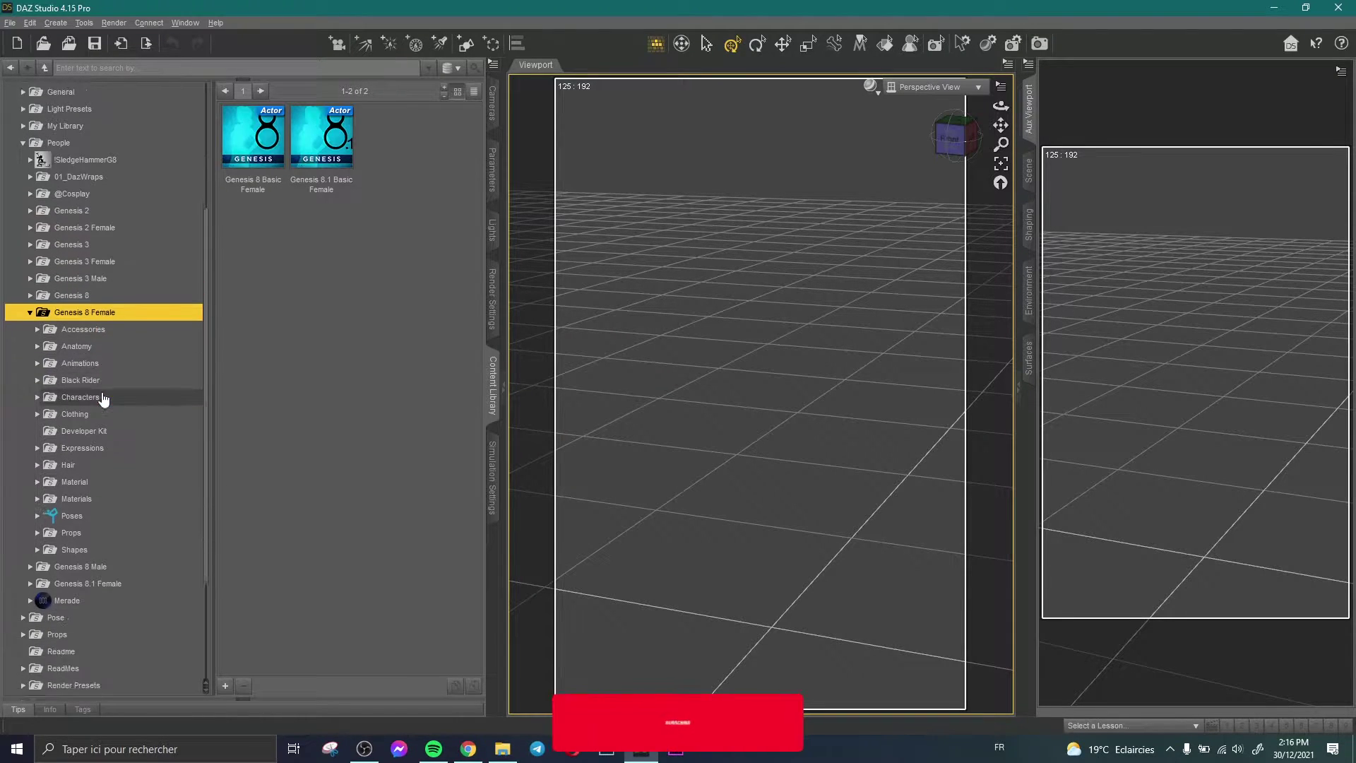
pyautogui.click(101, 338)
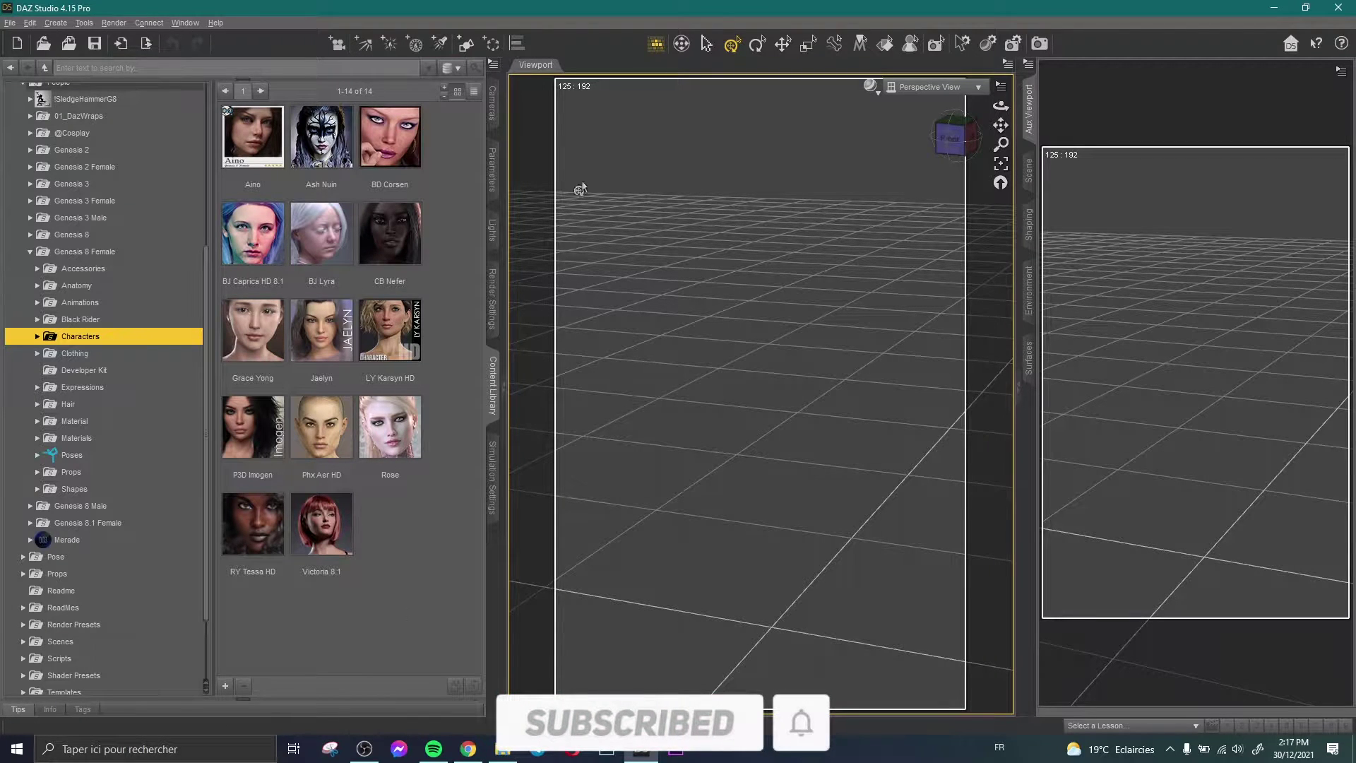
pyautogui.click(329, 247)
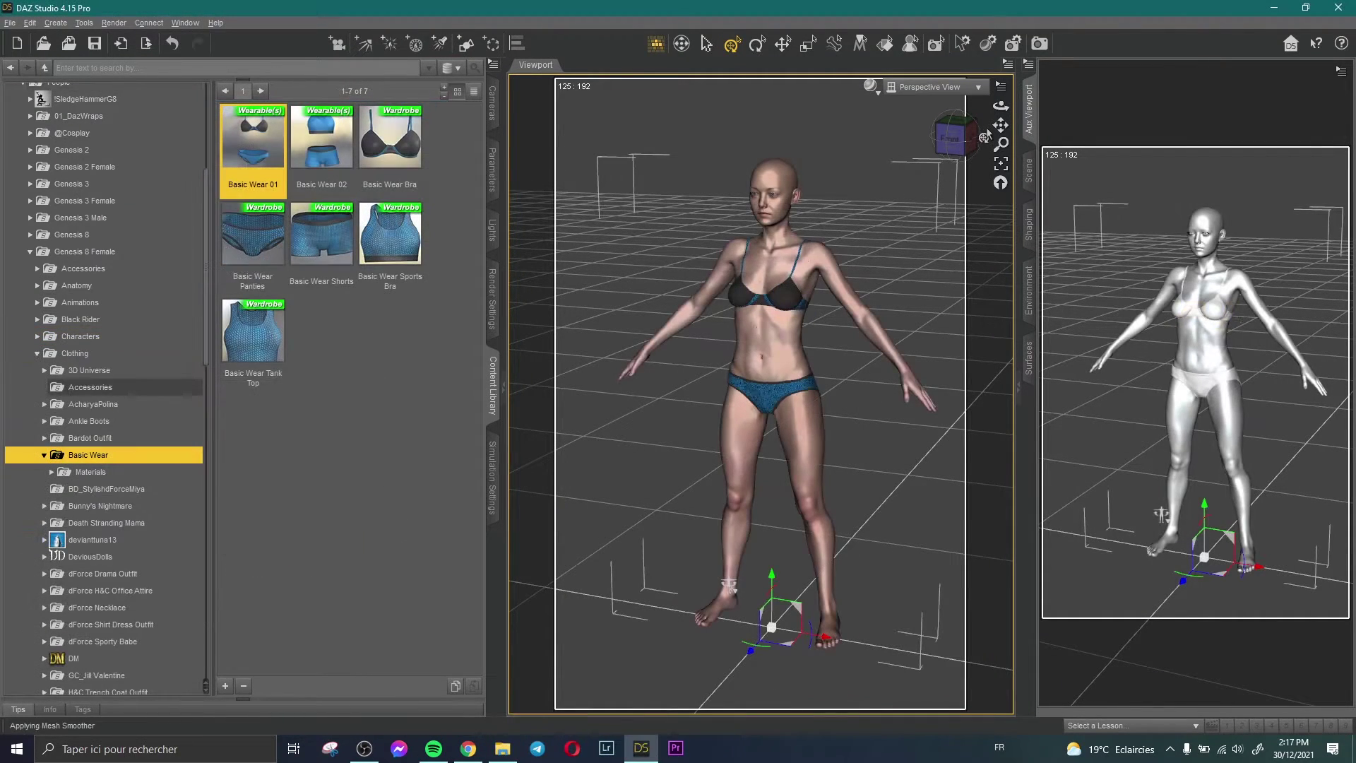
# Turn the figure to face front, enable the rendered preview in the Aux Viewport, and frame it from head to thighs
pyautogui.moveTo(1003, 107); pyautogui.dragTo(967, 108)
pyautogui.click(1211, 71)
pyautogui.click(1171, 260)
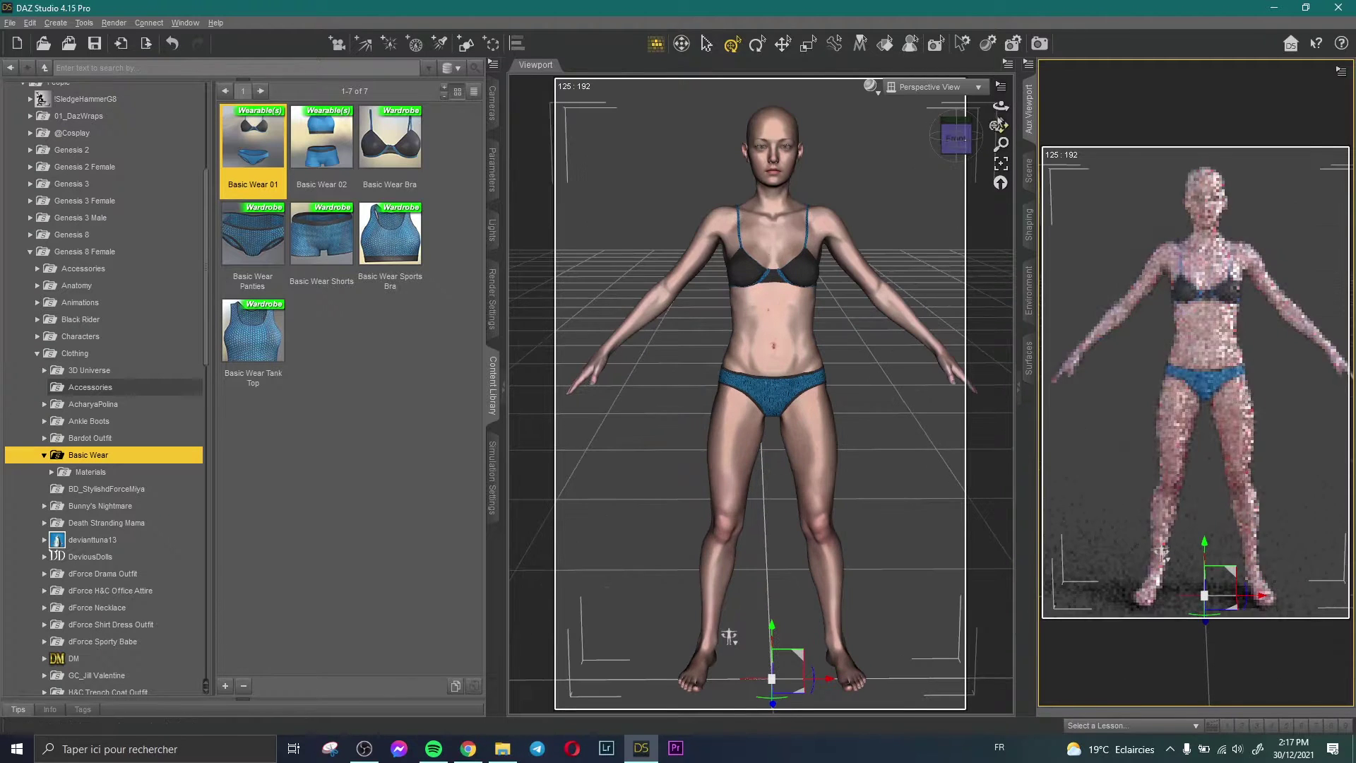
pyautogui.scroll(3, 892, 221)
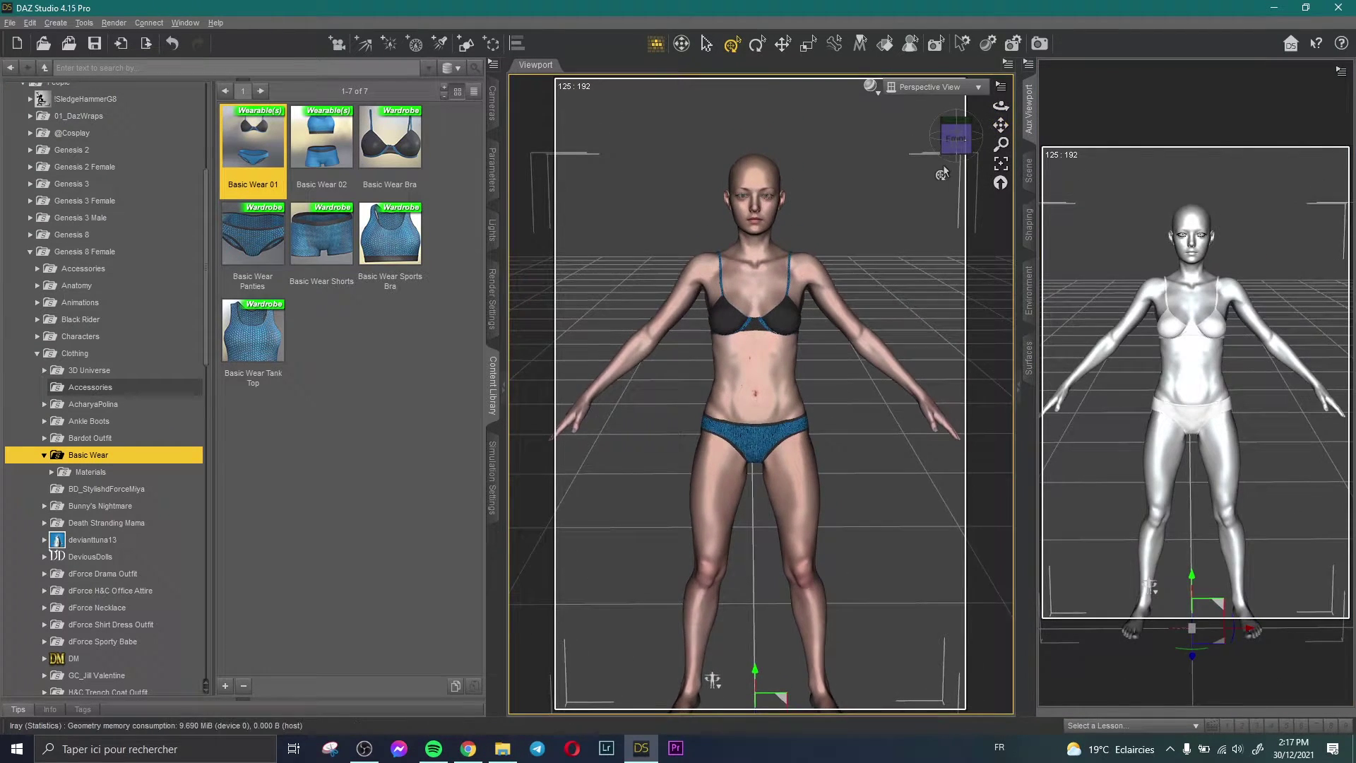
pyautogui.scroll(3, 943, 173)
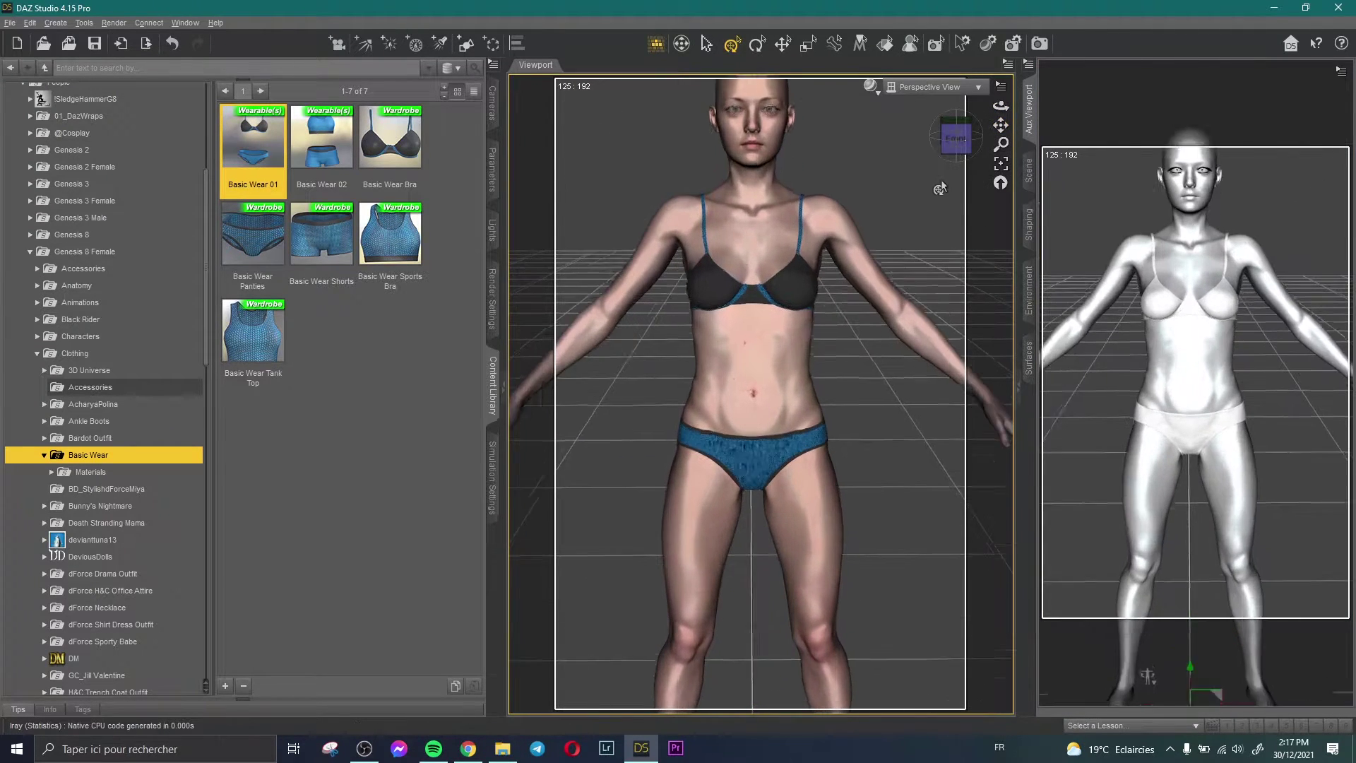
pyautogui.moveTo(1001, 106); pyautogui.dragTo(1003, 104)
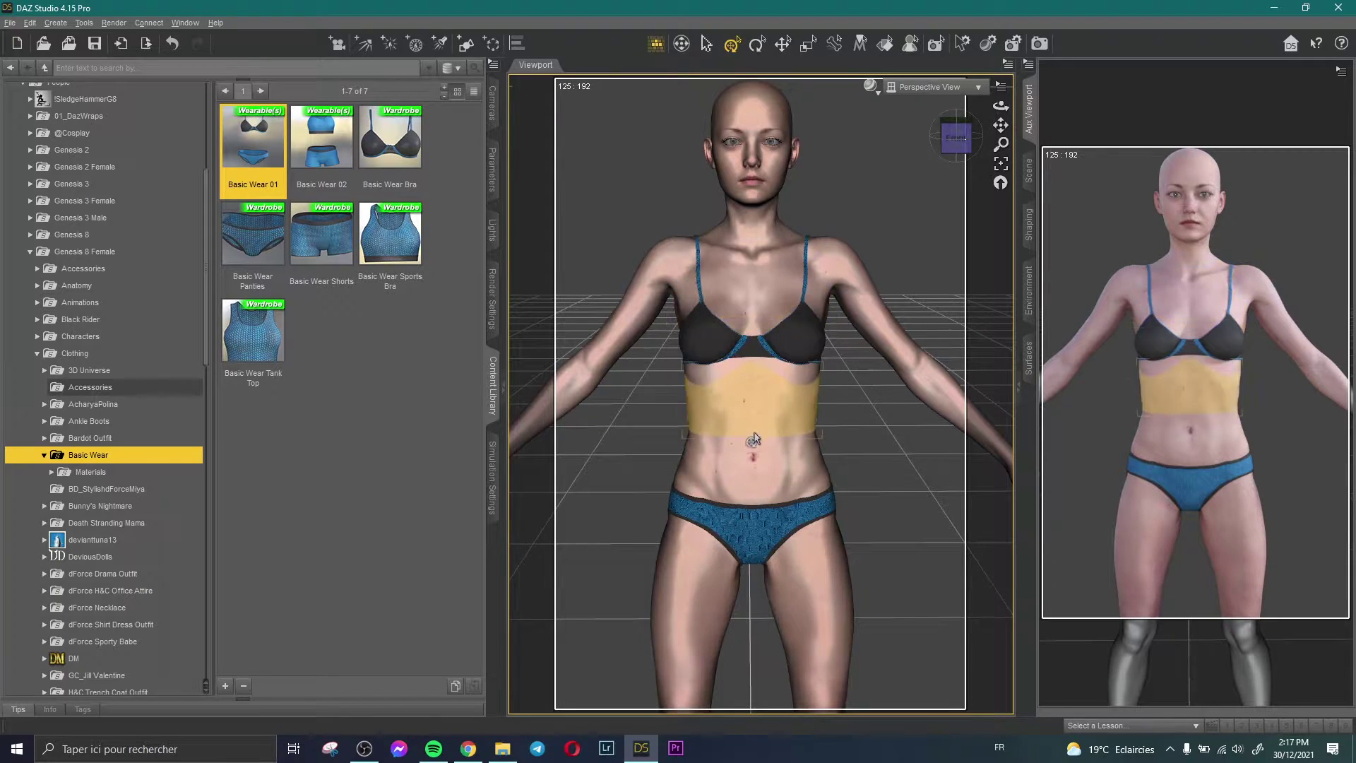
pyautogui.keyDown('alt'); pyautogui.moveTo(793, 372); pyautogui.dragTo(927, 235); pyautogui.keyUp('alt')
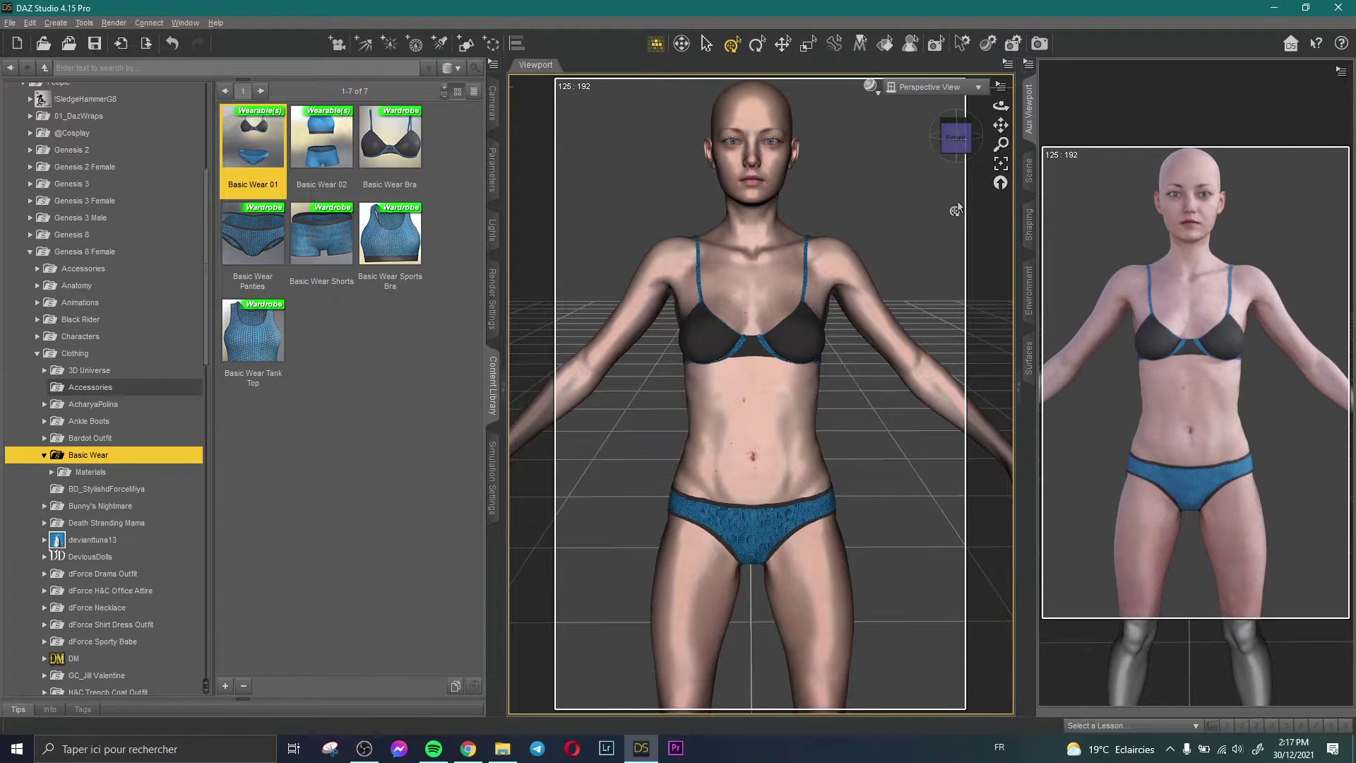
# Select Lyra's Torso surface for editing and inspect its Base Color texture map
pyautogui.click(1028, 172)
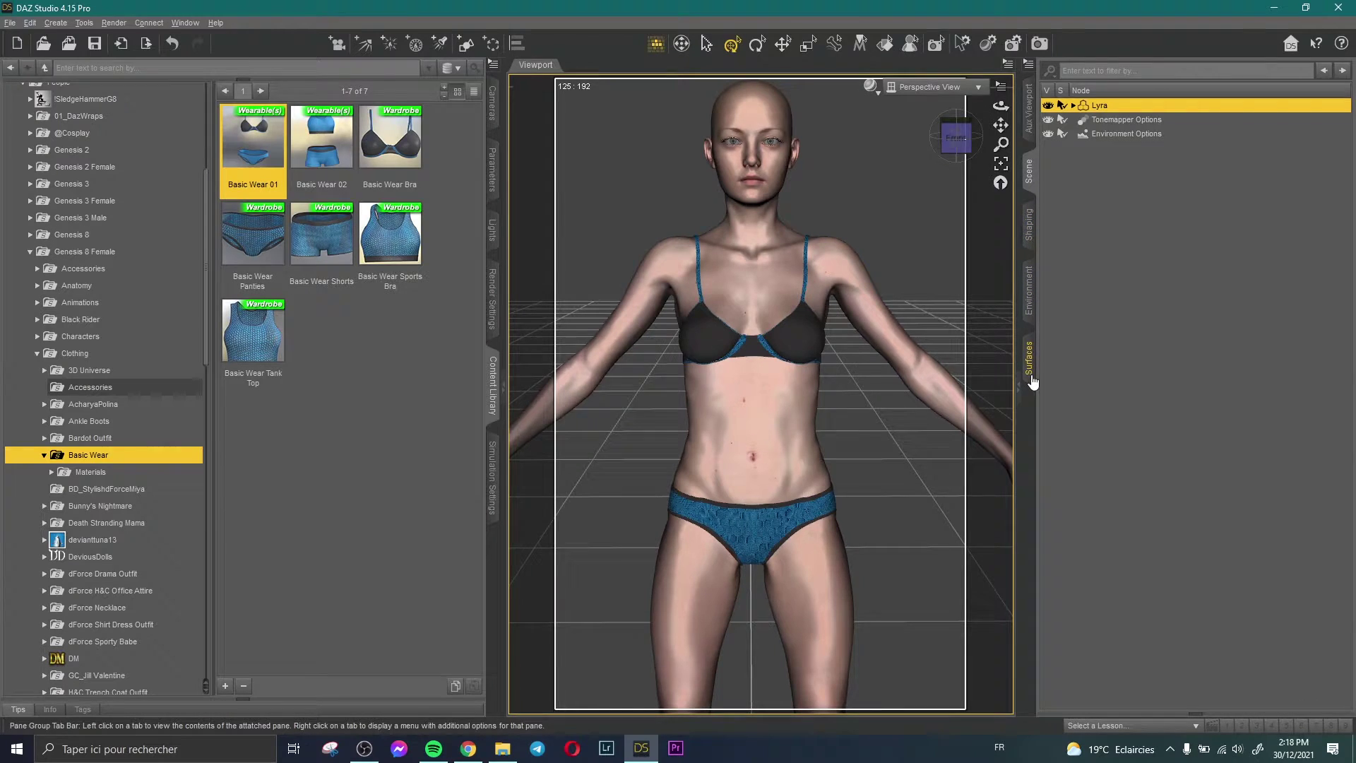
pyautogui.click(1032, 378)
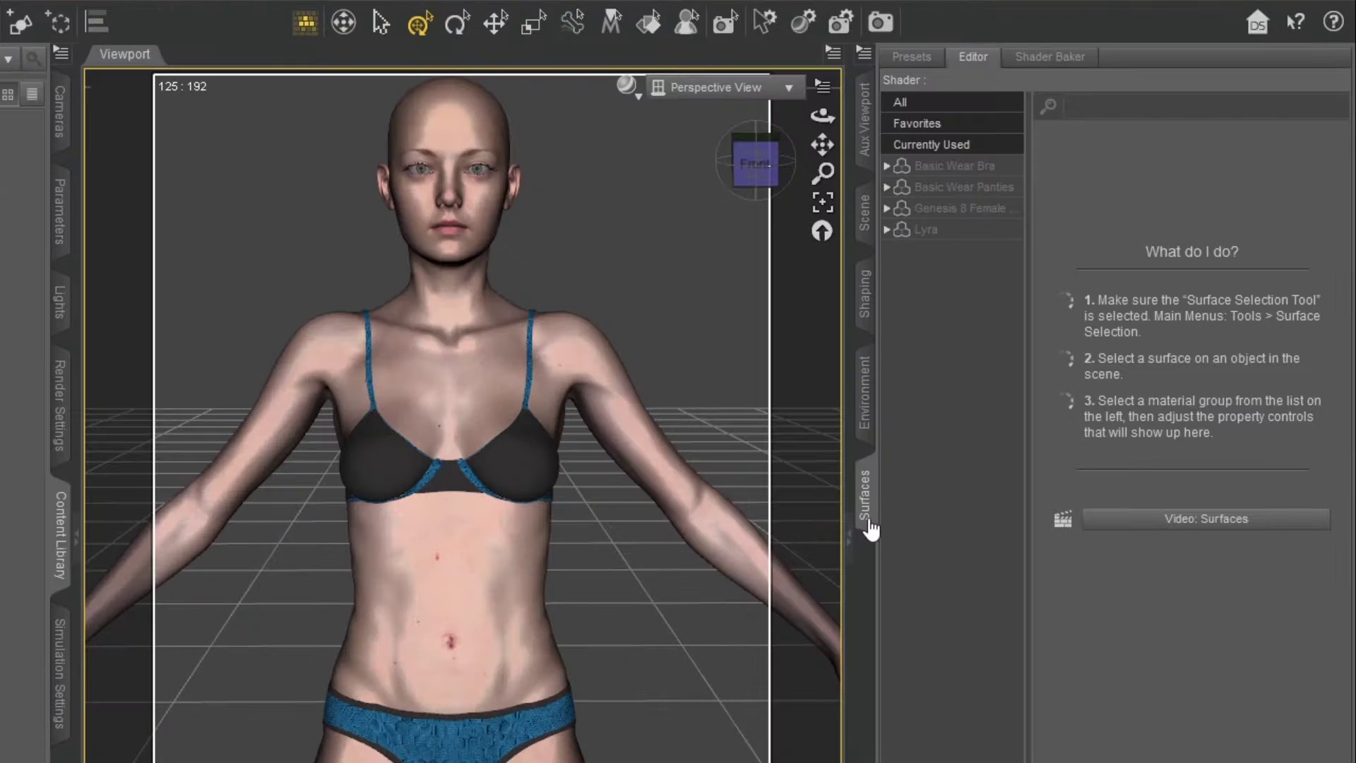
pyautogui.click(914, 231)
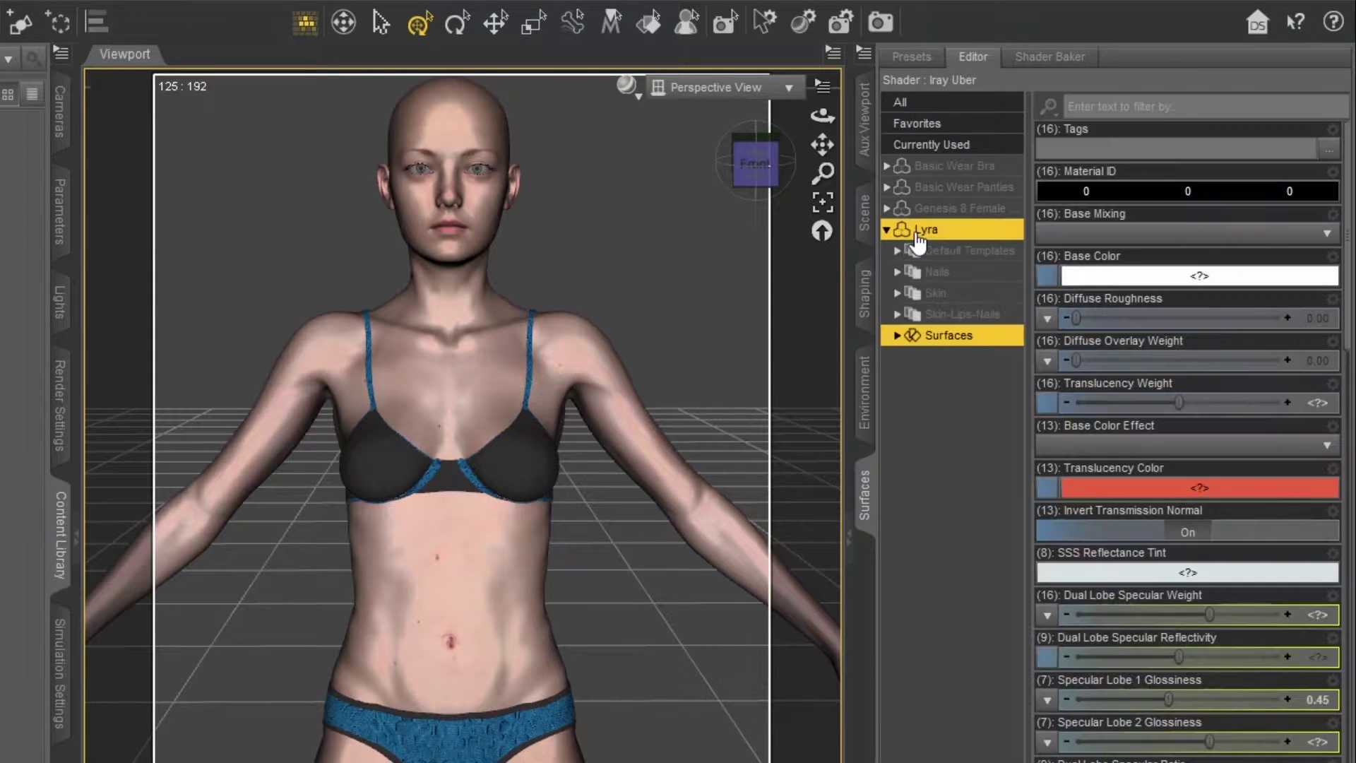
pyautogui.click(930, 339)
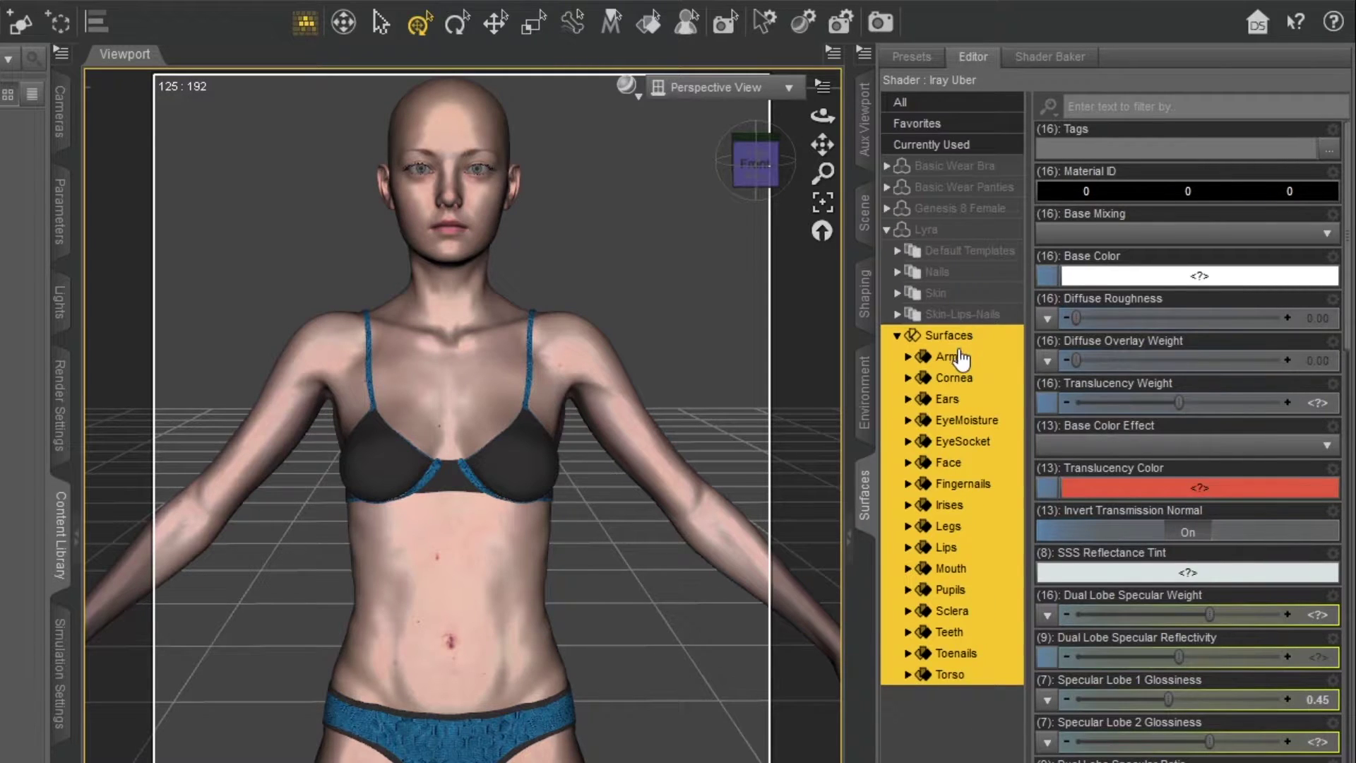
pyautogui.click(960, 706)
pyautogui.click(951, 677)
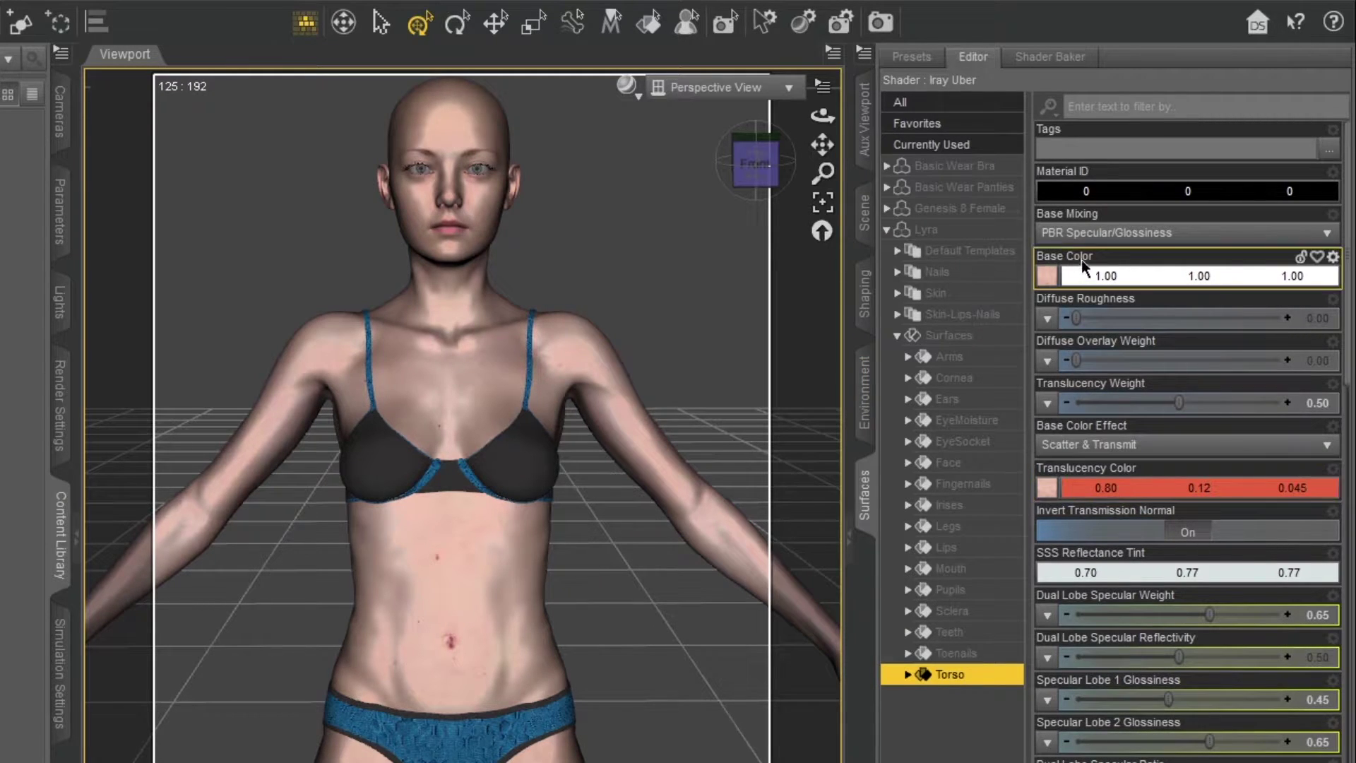
pyautogui.moveTo(1045, 279)
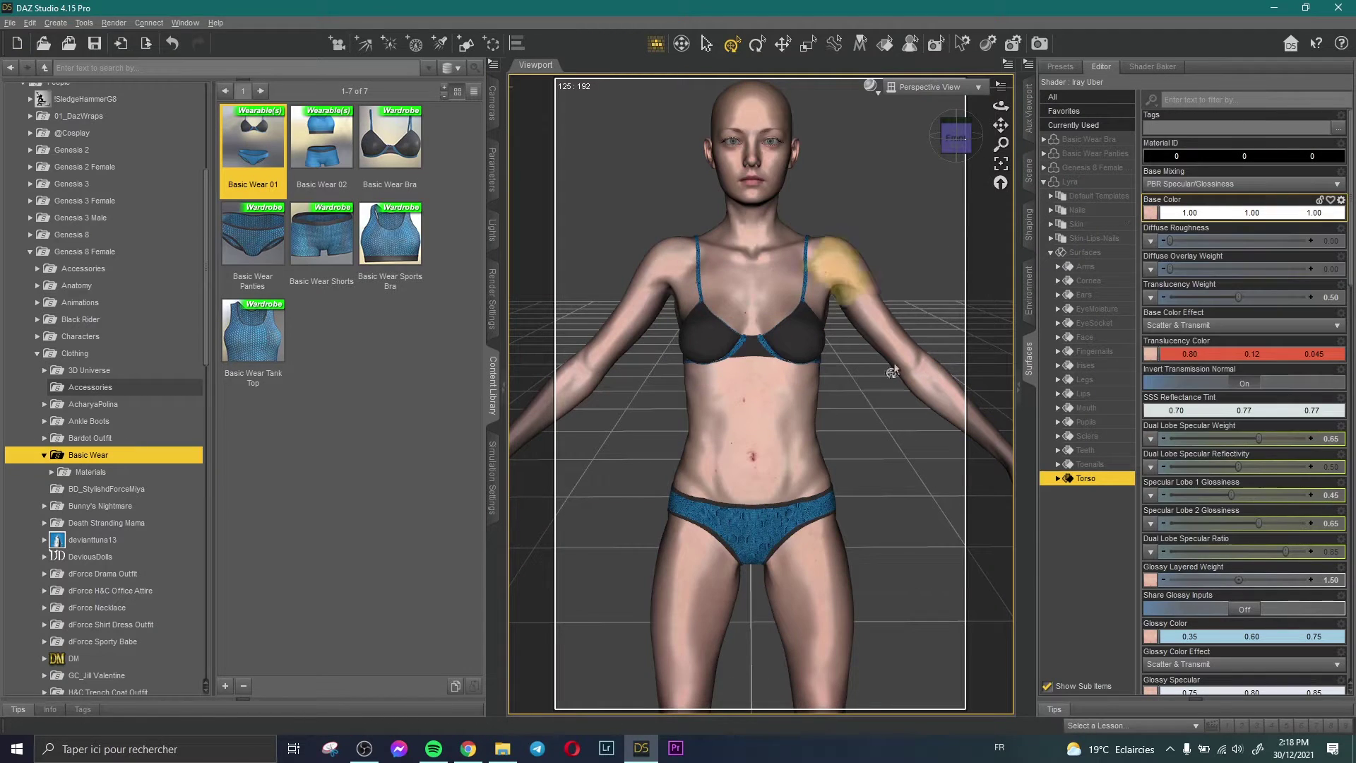
# Examine the figure's back and return to viewing it from the front
pyautogui.click(959, 140)
pyautogui.click(959, 140)
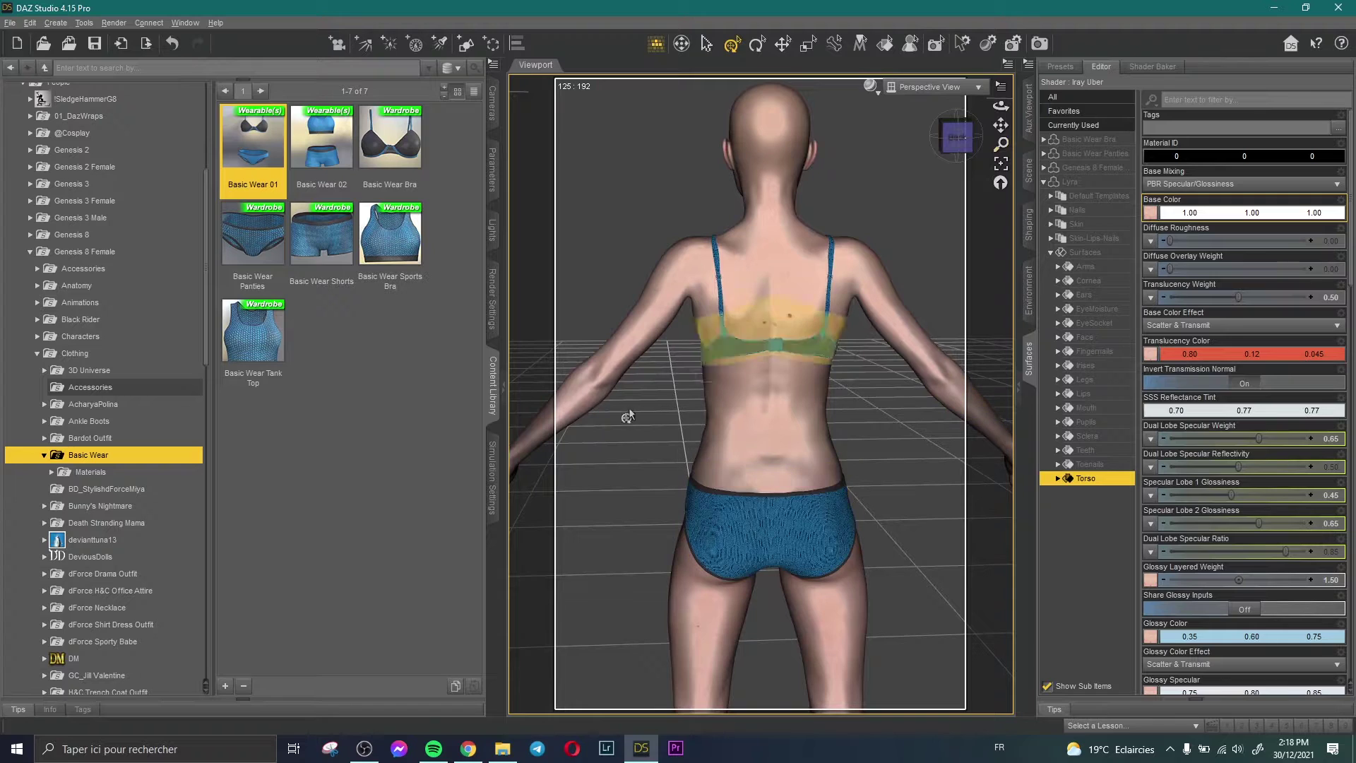
pyautogui.moveTo(1001, 106)
pyautogui.mouseDown()
pyautogui.moveTo(933, 107)
pyautogui.moveTo(1010, 106)
pyautogui.mouseUp()
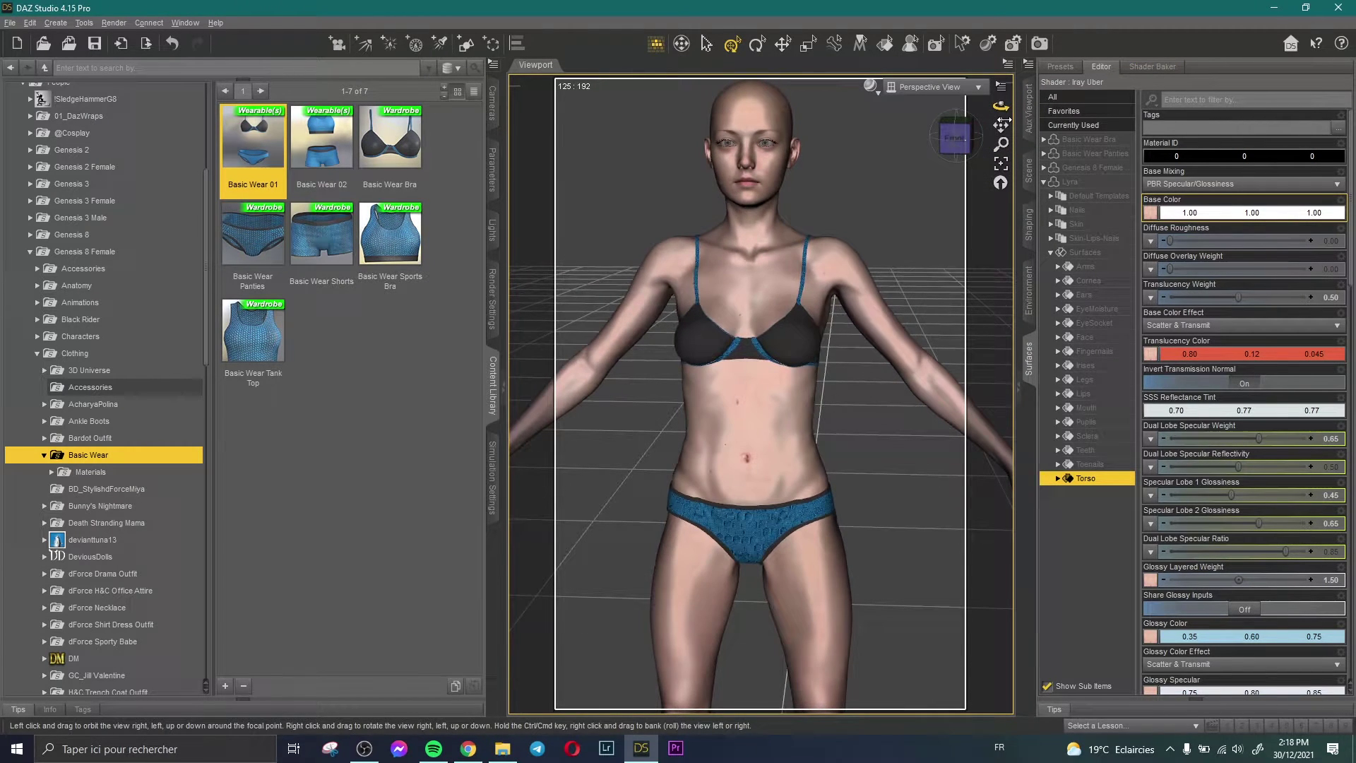
# Inspect the Base Color texture map of Lyra's Arms surface and reselect the Torso surface
pyautogui.click(1097, 272)
pyautogui.moveTo(1152, 215)
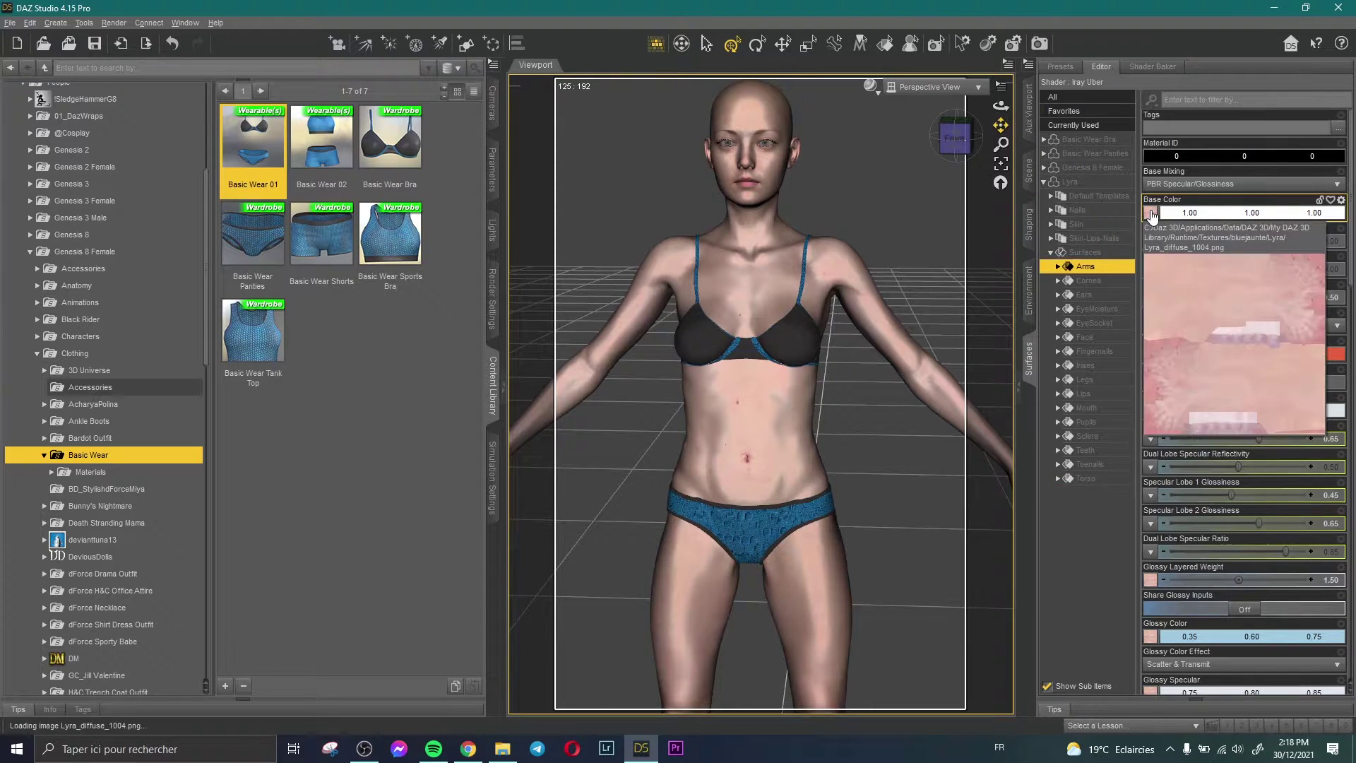
pyautogui.click(1084, 479)
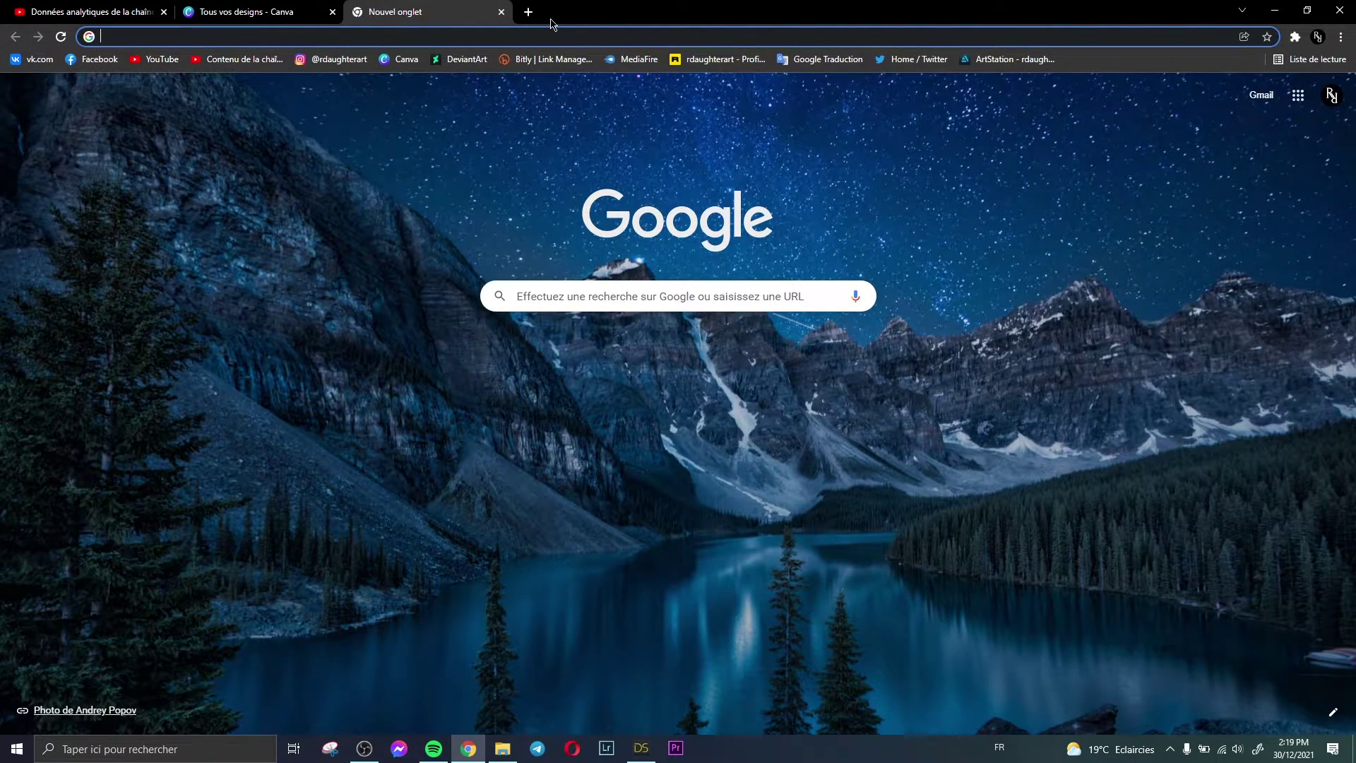
# Open Pinterest in the browser, look over the home feed, and go to the account's saved pins
pyautogui.write('pi')
pyautogui.press('Return')
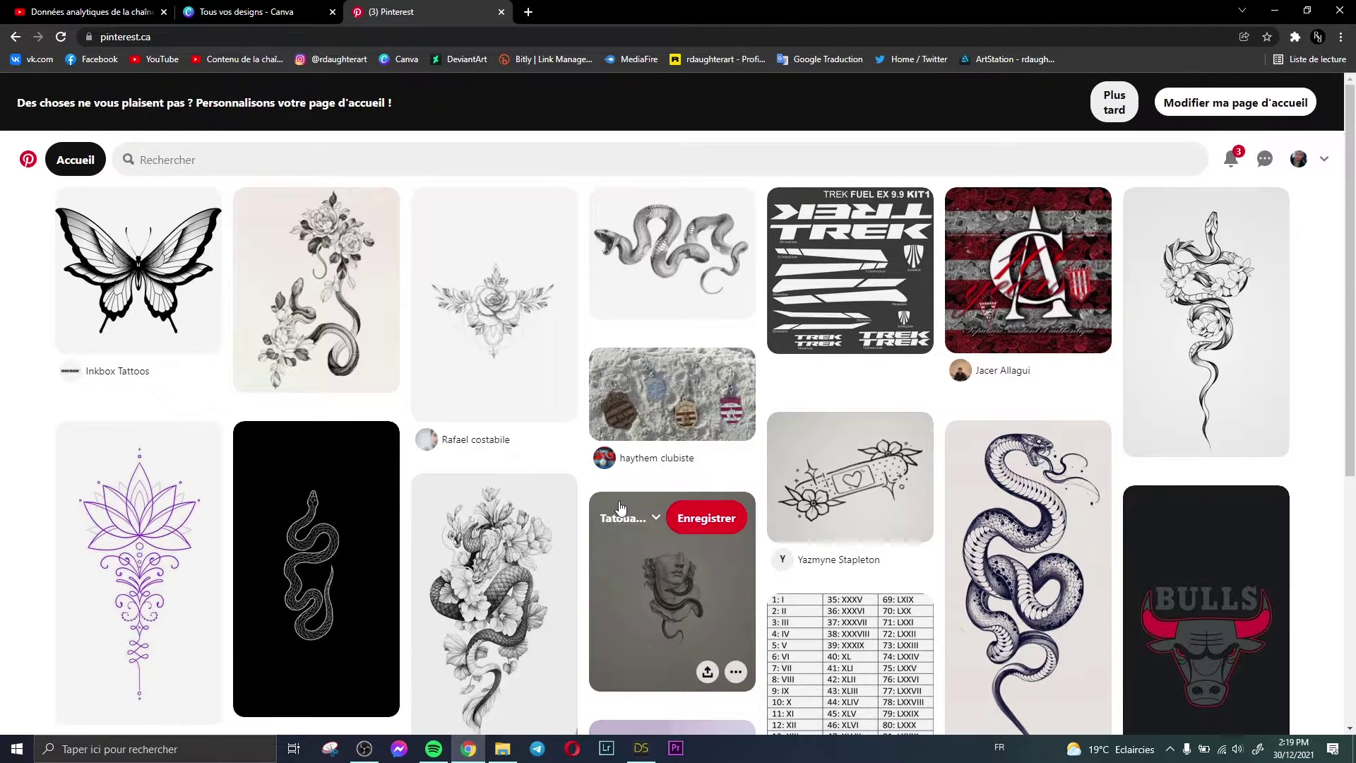
pyautogui.scroll(-5, 671, 452)
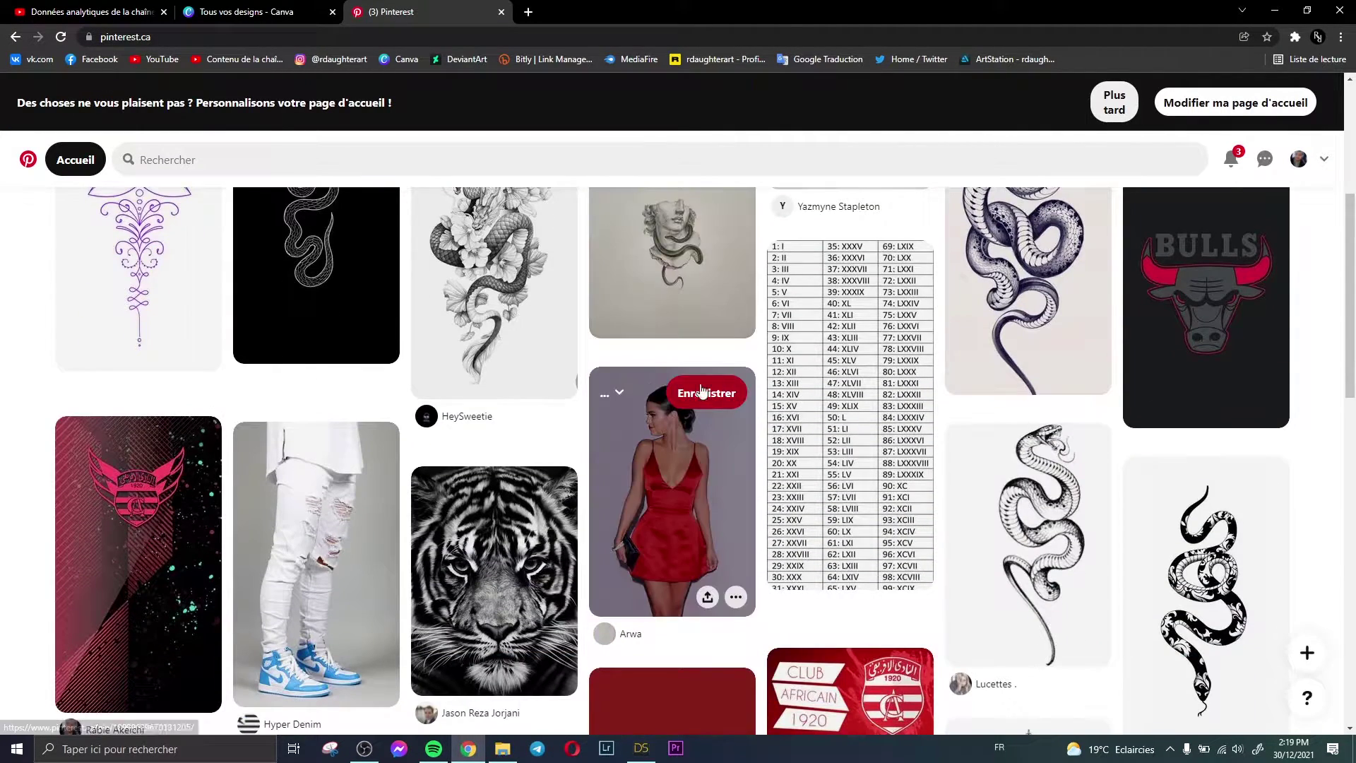
pyautogui.scroll(5, 678, 396)
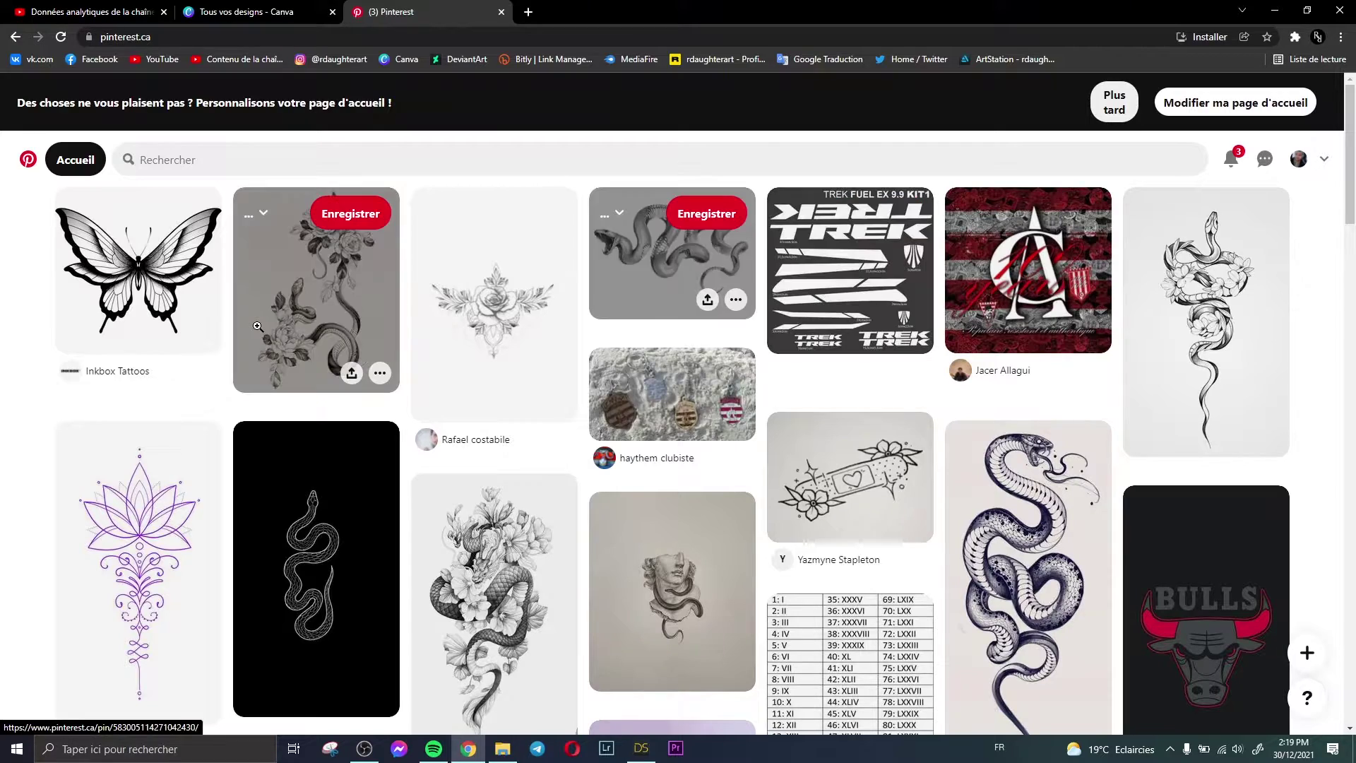
pyautogui.scroll(-5, 621, 395)
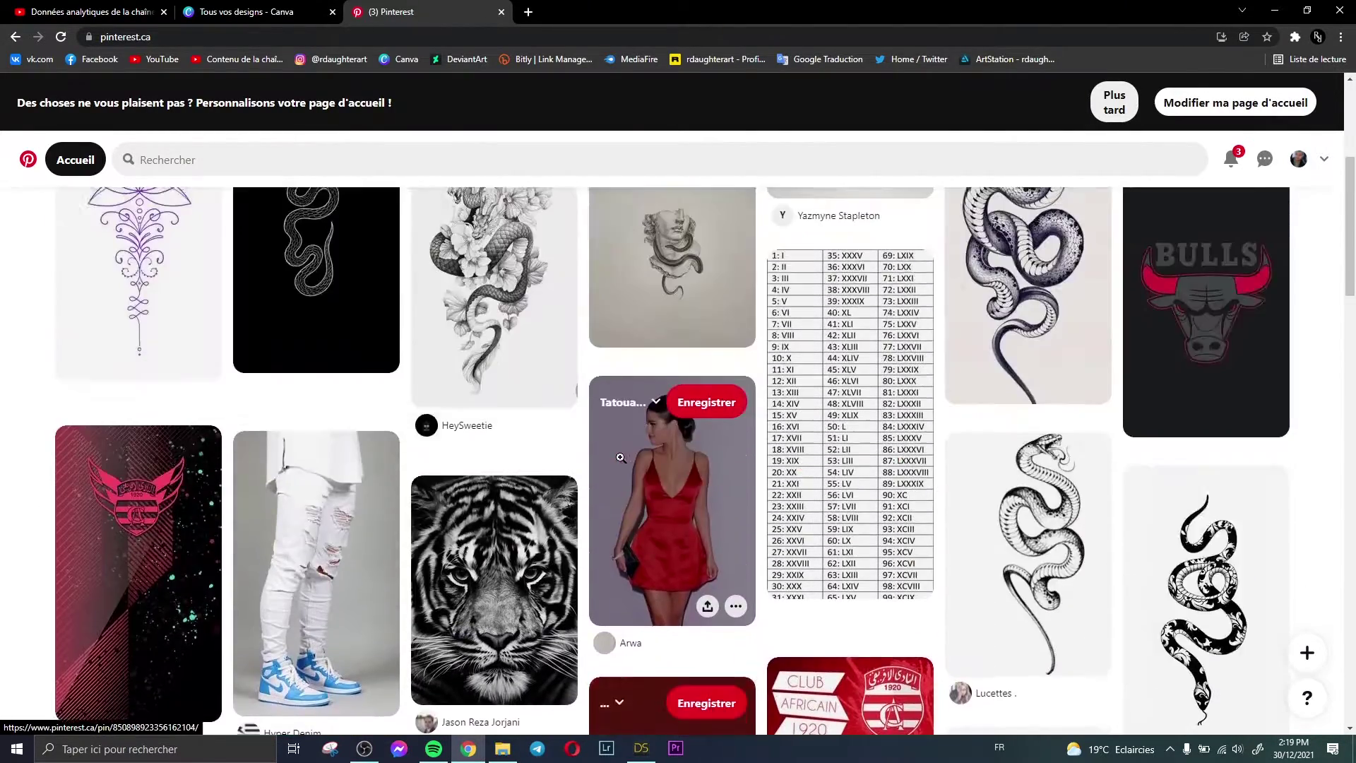
pyautogui.scroll(5, 918, 339)
pyautogui.click(1299, 159)
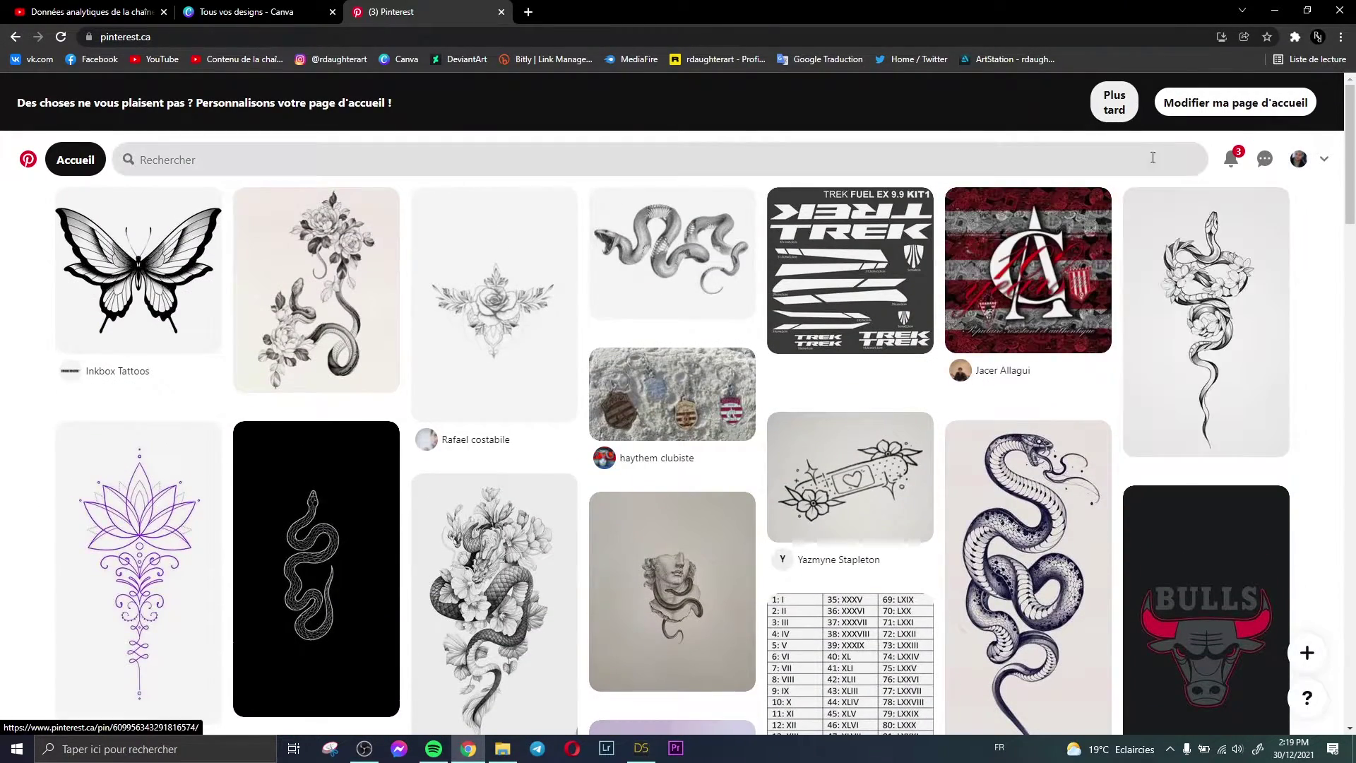
# Browse the saved pins for tattoo designs suitable for the character's skin
pyautogui.scroll(-3, 829, 325)
pyautogui.scroll(4, 880, 299)
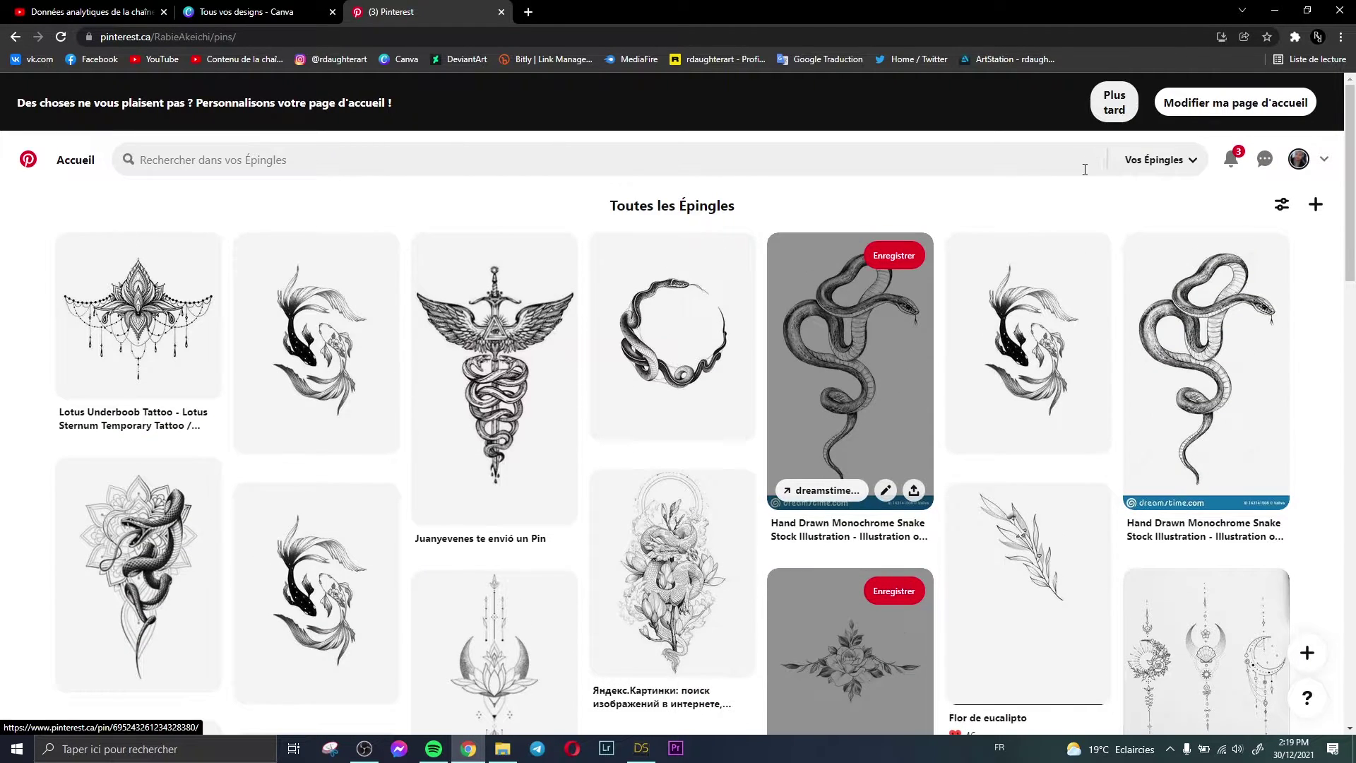
pyautogui.scroll(-6, 846, 300)
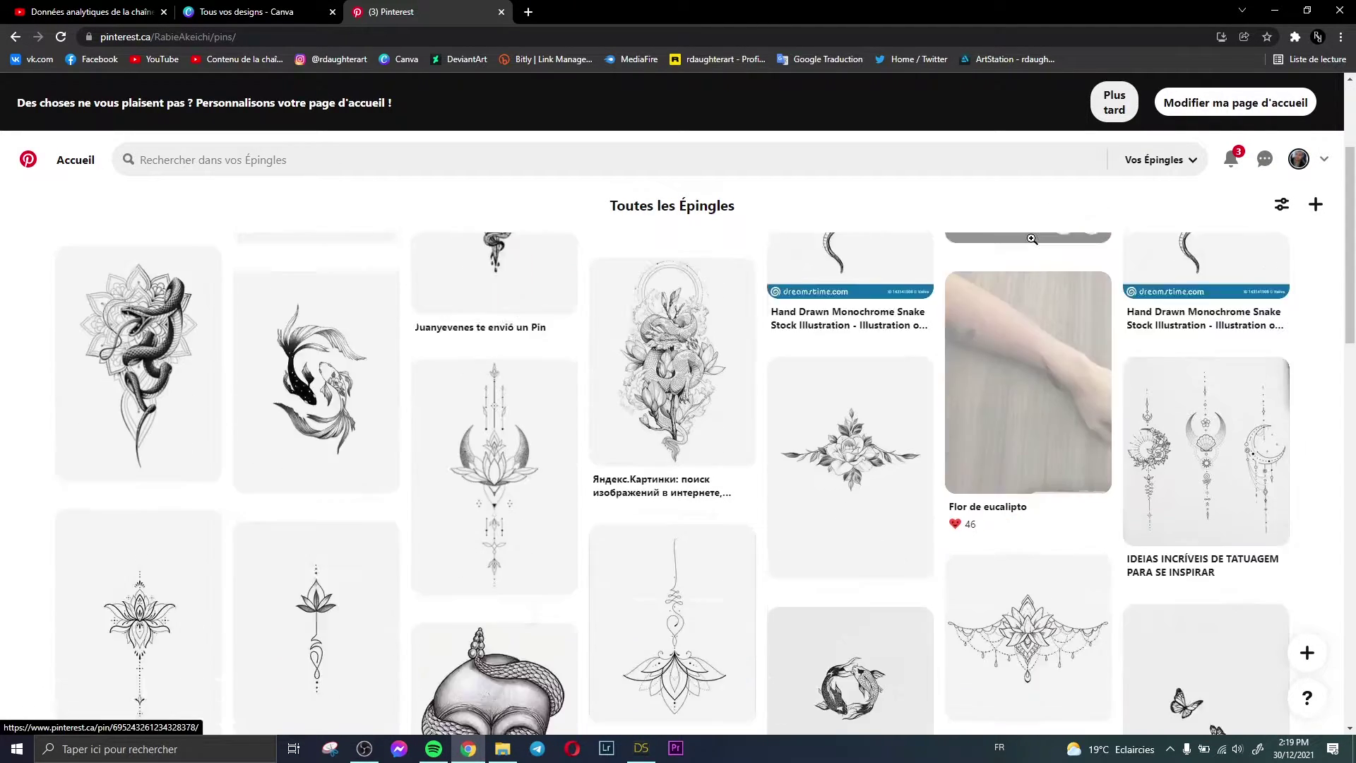
pyautogui.scroll(-5, 846, 300)
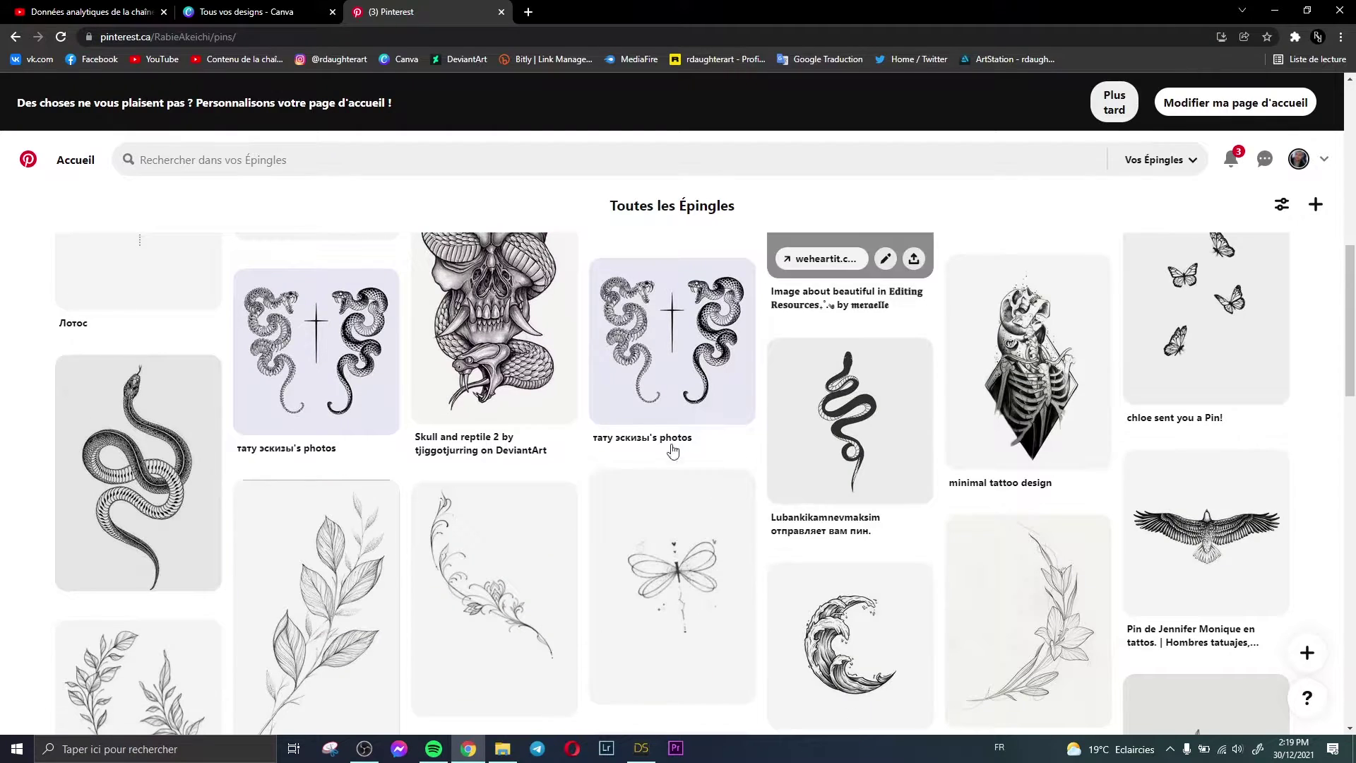
pyautogui.scroll(2, 695, 420)
pyautogui.scroll(-3, 696, 420)
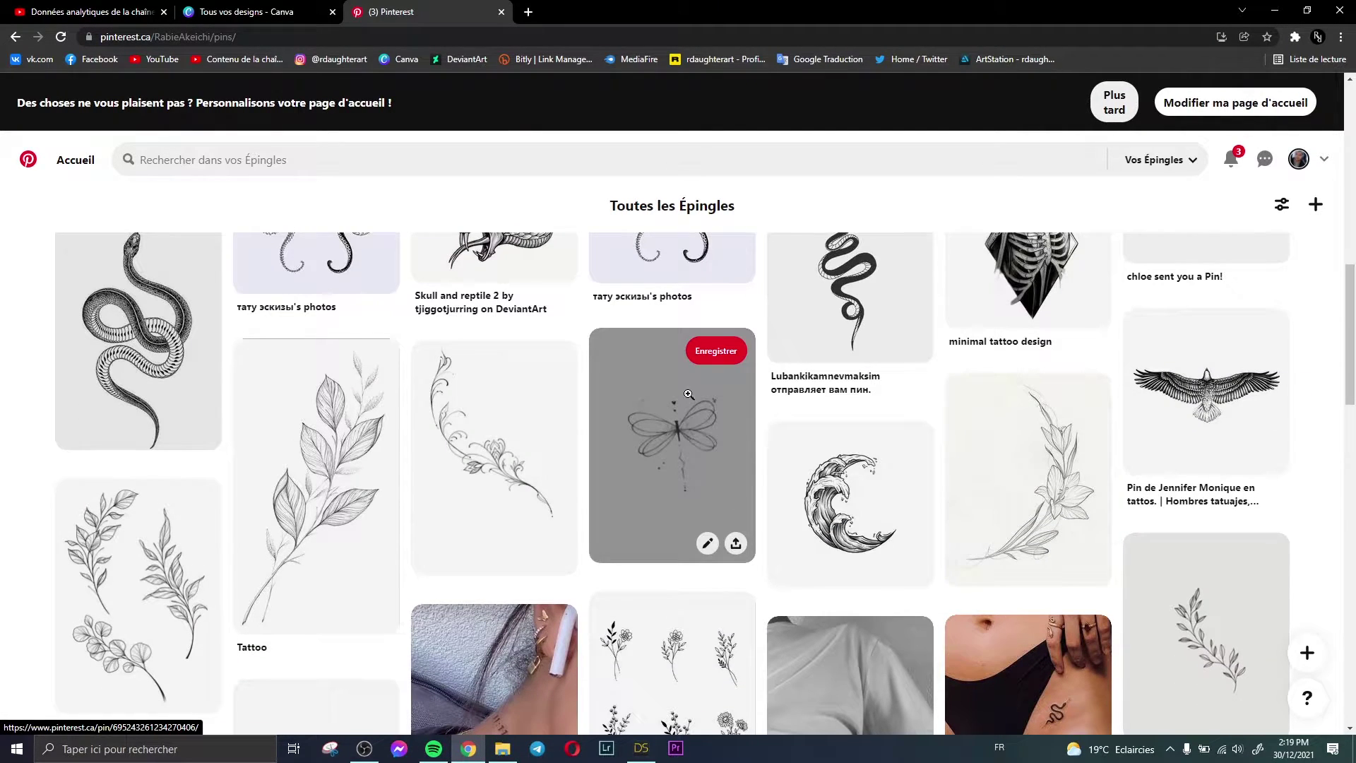
pyautogui.scroll(8, 675, 445)
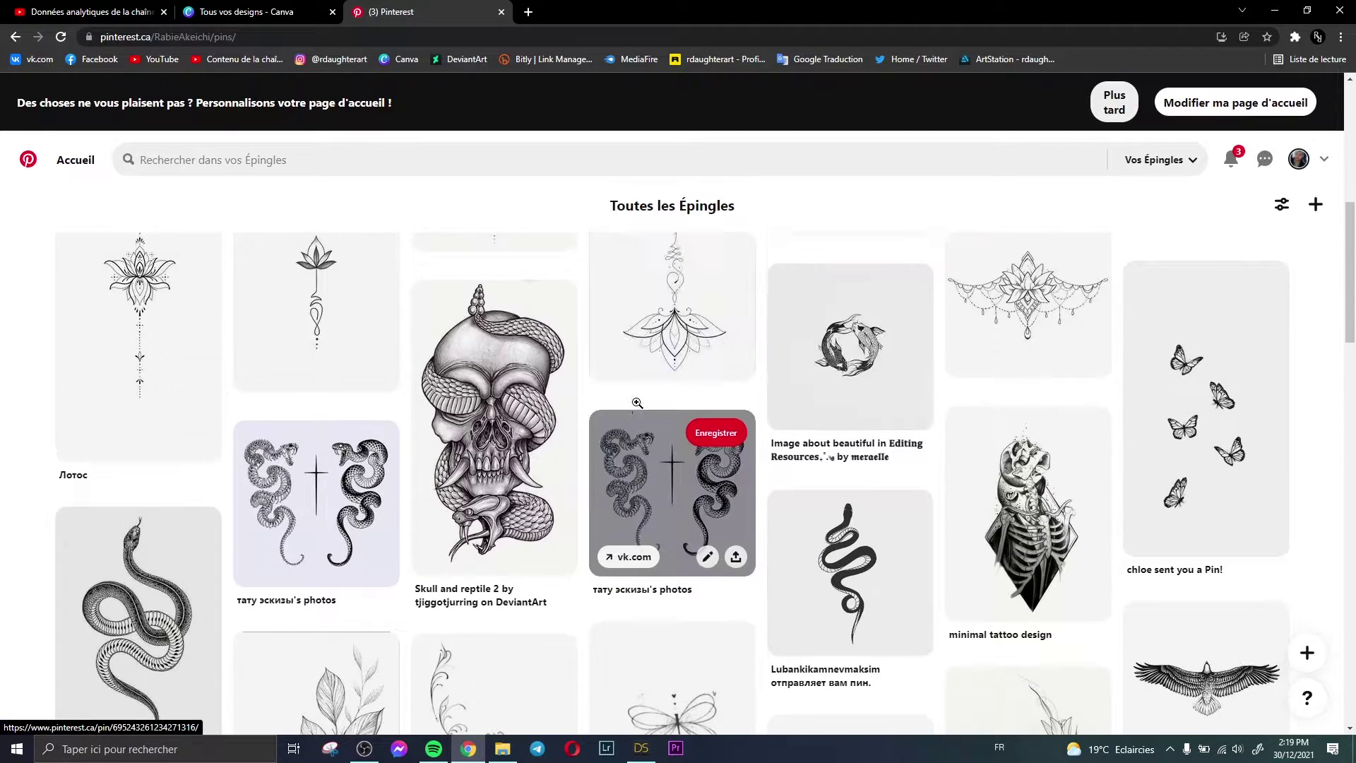
pyautogui.scroll(-8, 657, 452)
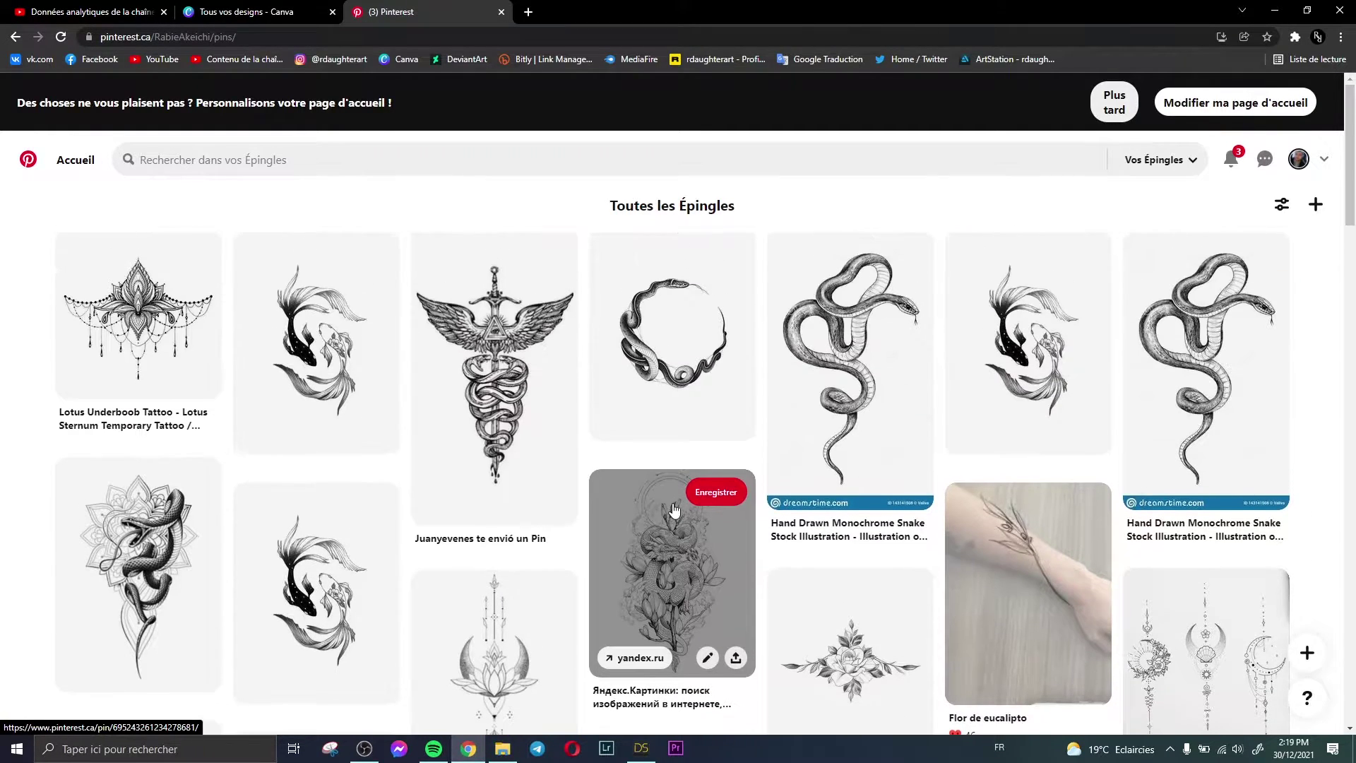
pyautogui.scroll(-12, 674, 511)
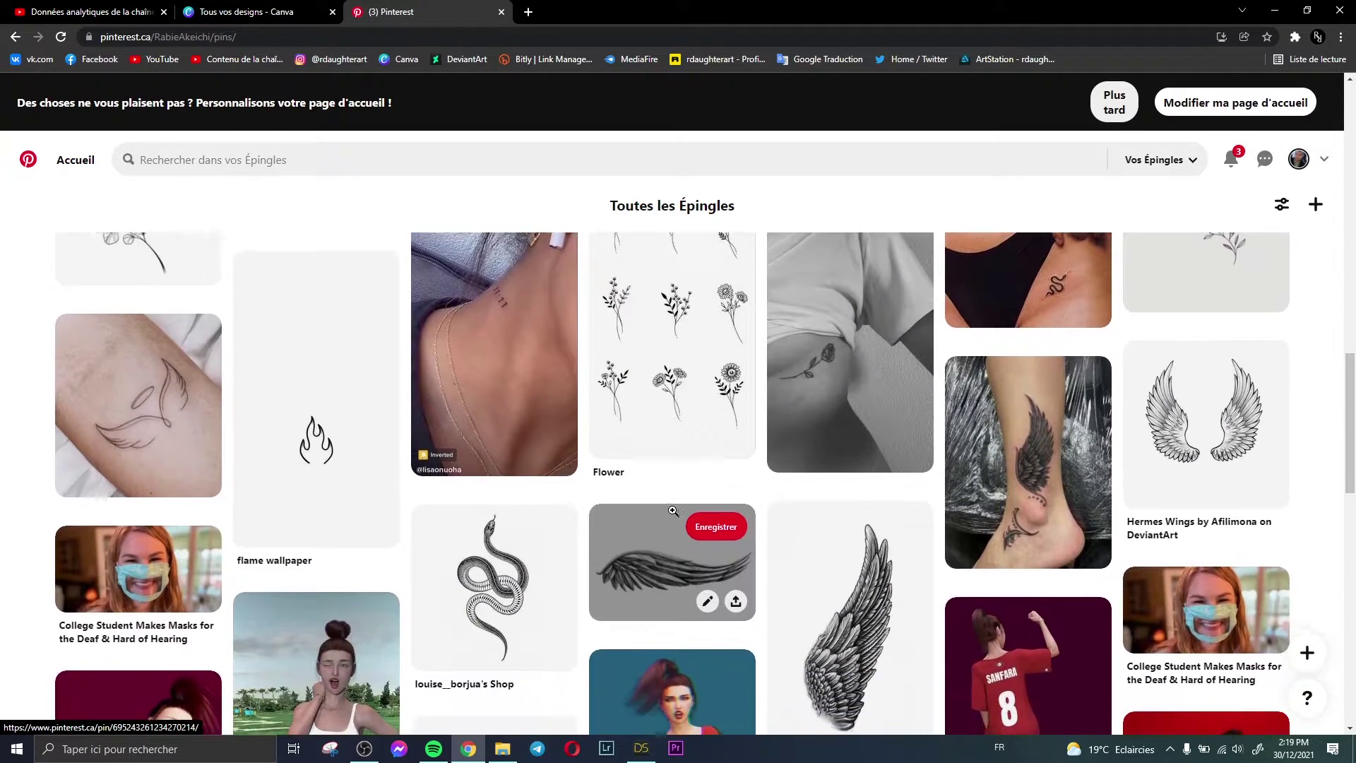
# Save the image of the symmetrical rose tattoo with leafy side branches from its pin into the tattoos folder
pyautogui.scroll(10, 670, 511)
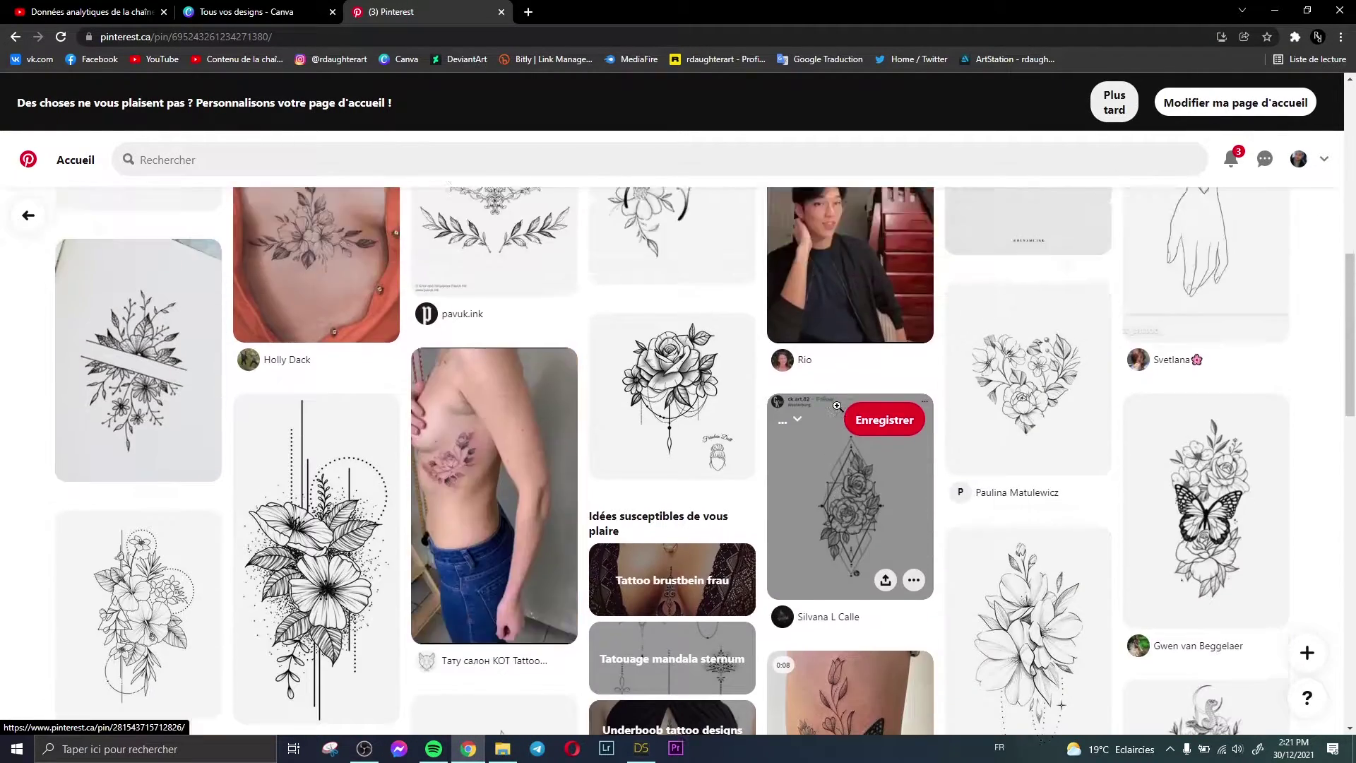
pyautogui.scroll(10, 838, 406)
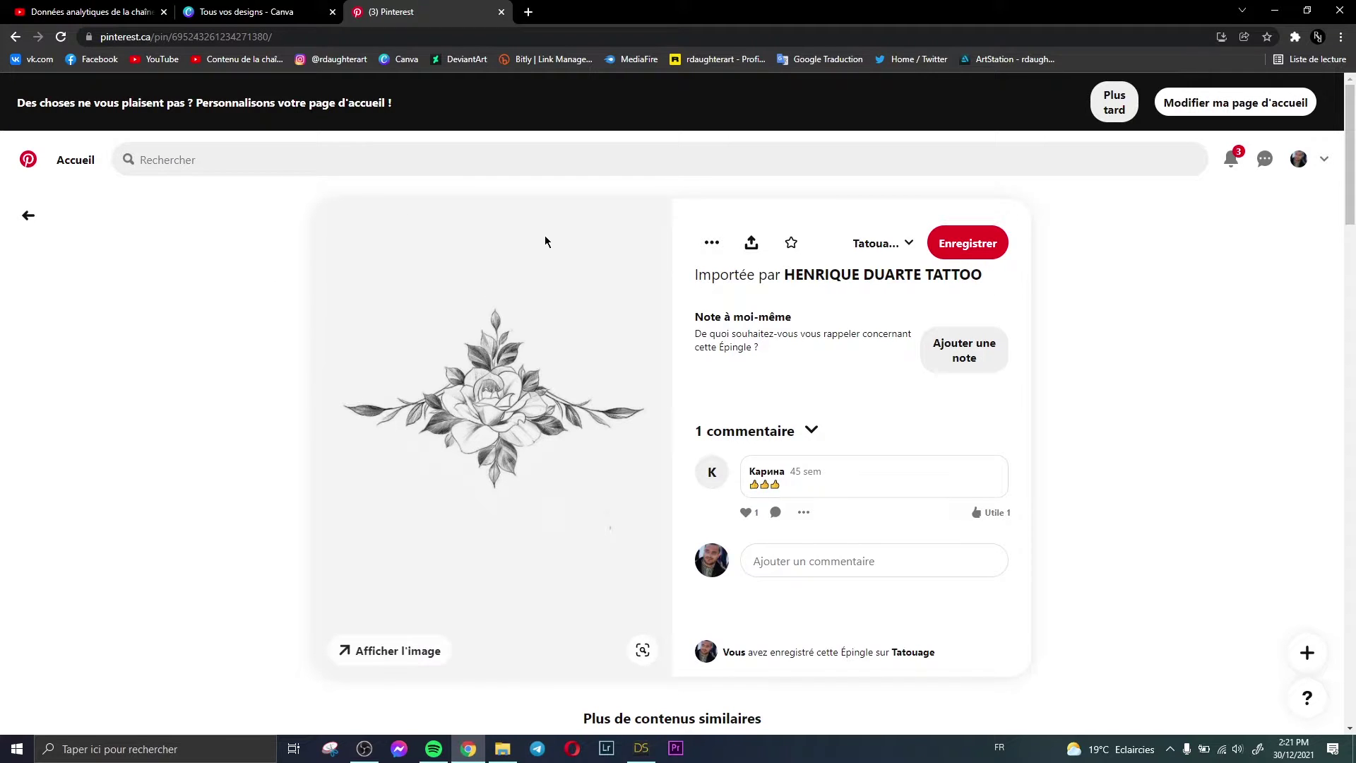
pyautogui.rightClick(460, 346)
pyautogui.click(503, 375)
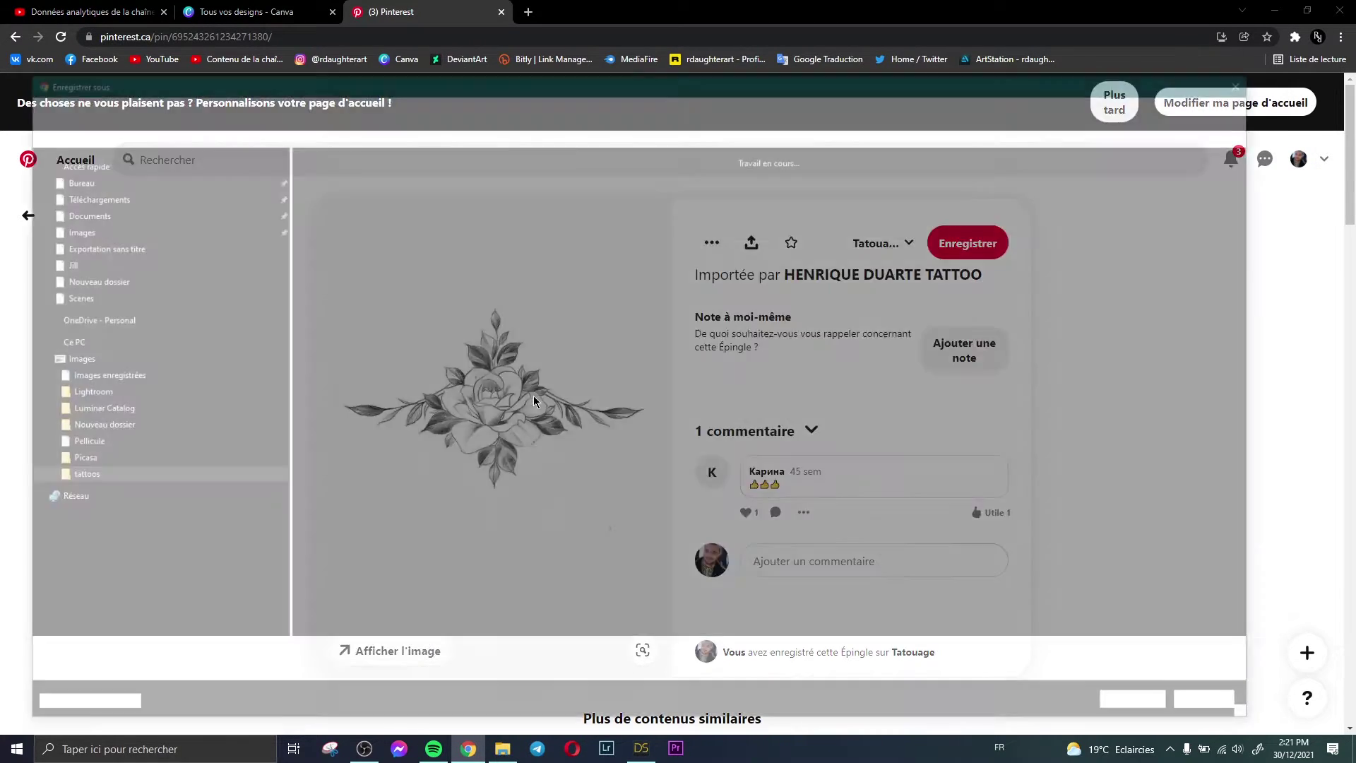
pyautogui.click(1149, 708)
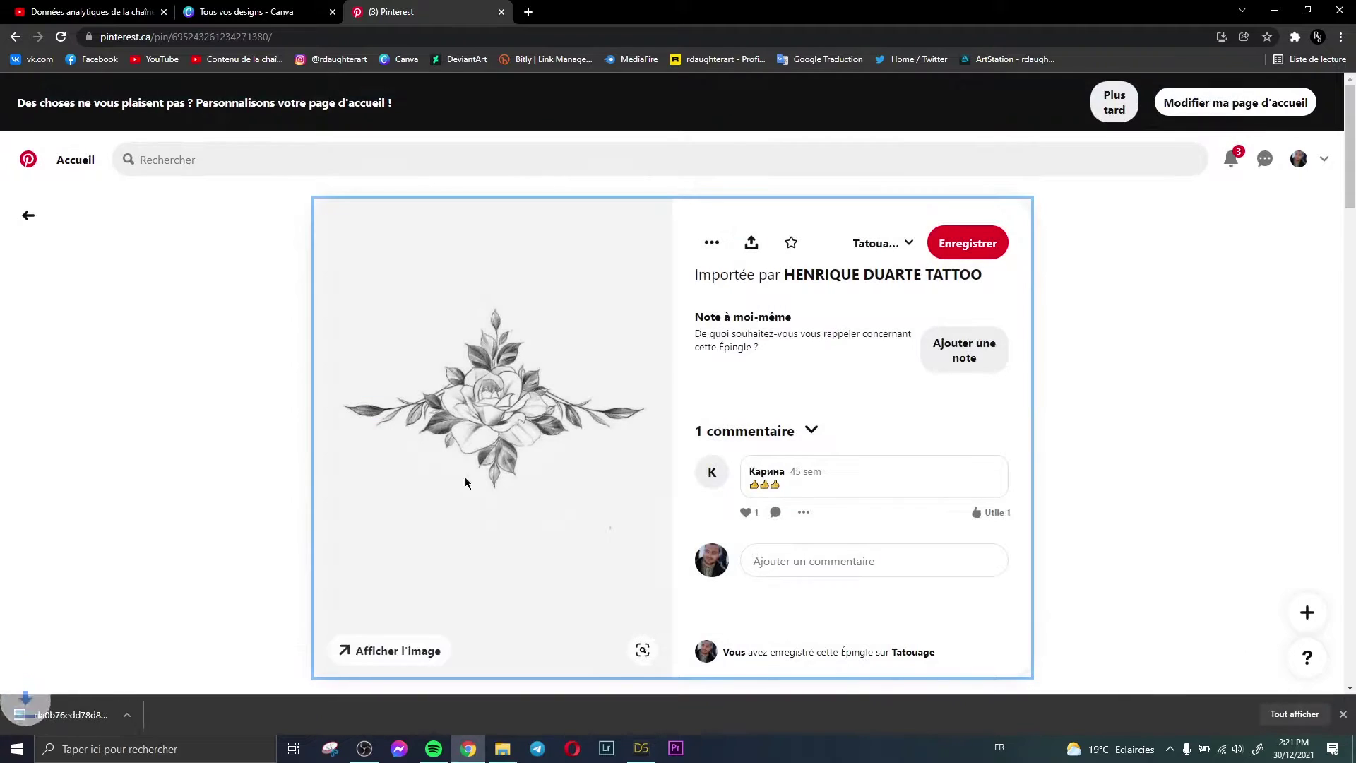
# Show the downloaded rose image in its folder and display the tattoos folder's files as extra large icons
pyautogui.click(163, 715)
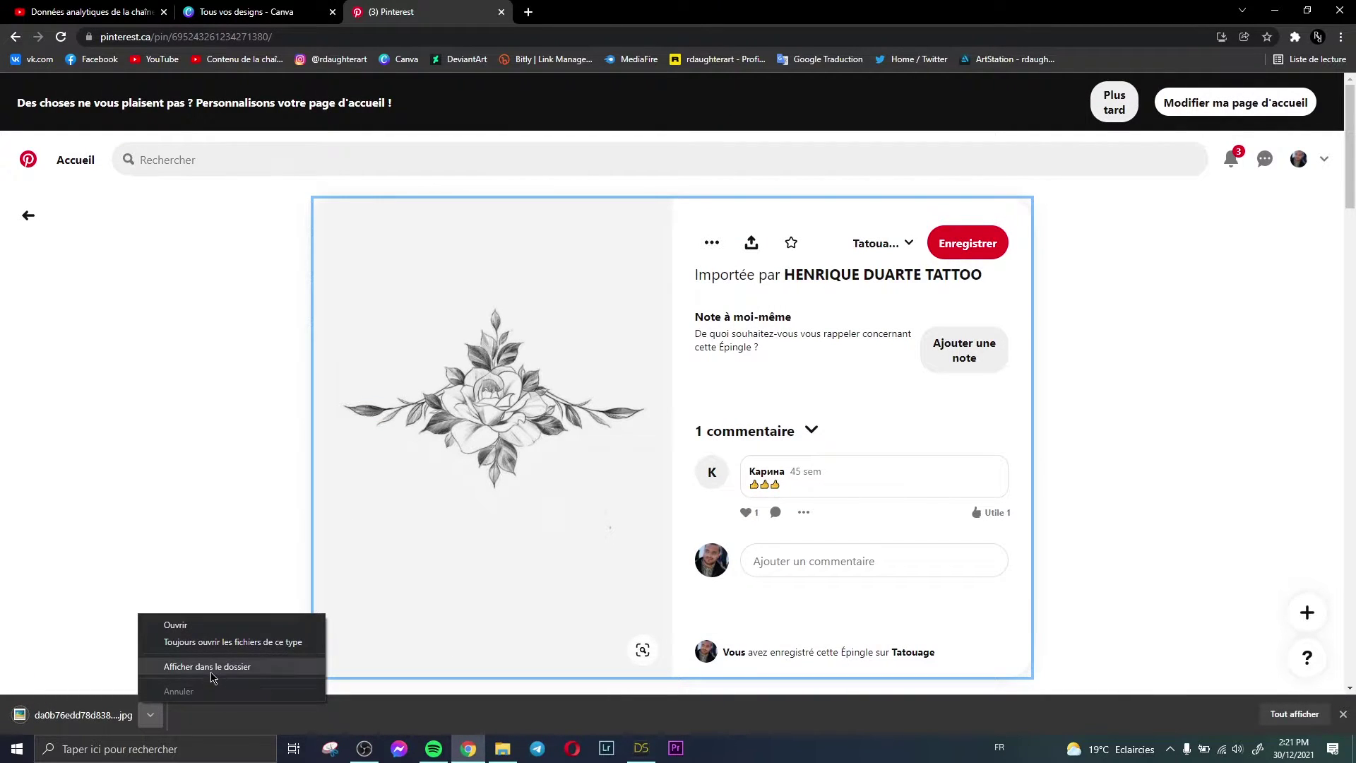
pyautogui.click(205, 691)
pyautogui.click(597, 434)
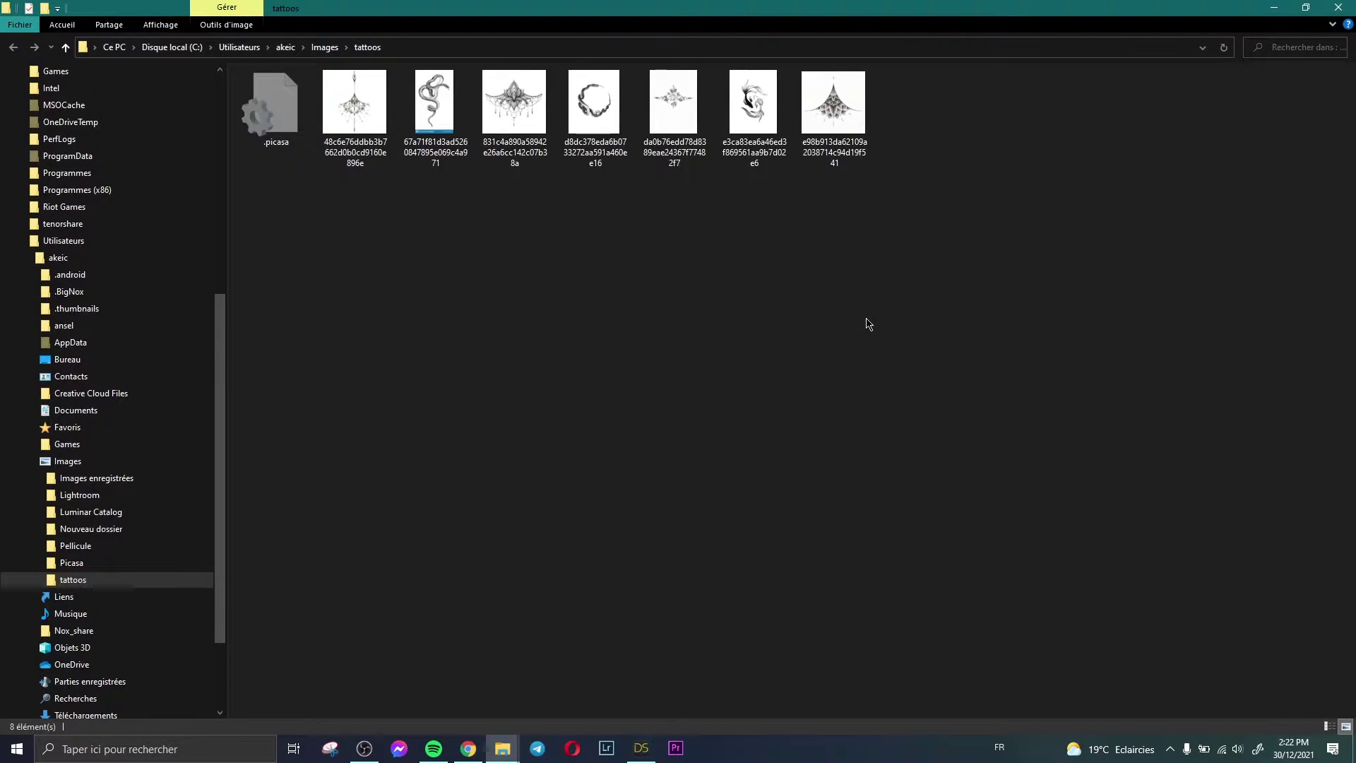
pyautogui.rightClick(482, 320)
pyautogui.moveTo(643, 326)
pyautogui.click(699, 325)
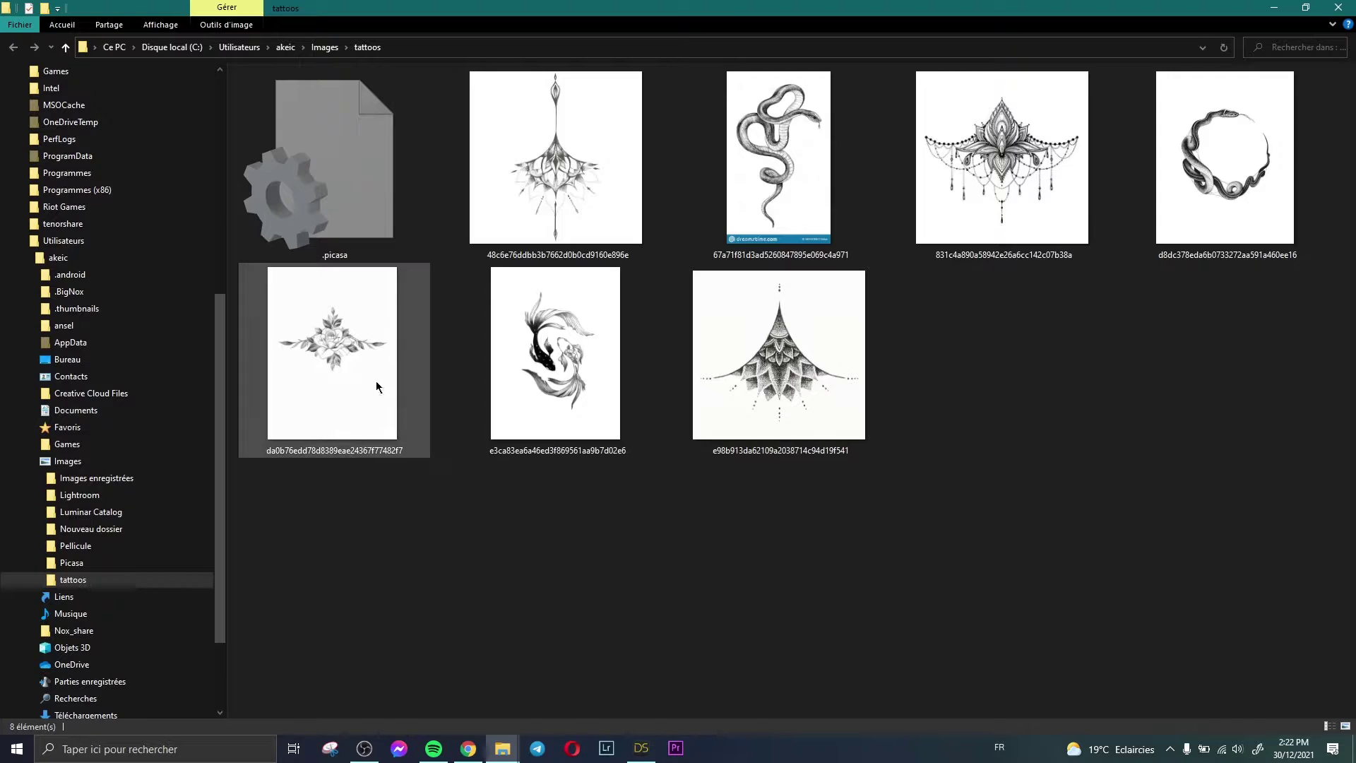
pyautogui.click(293, 301)
pyautogui.click(717, 581)
pyautogui.click(314, 409)
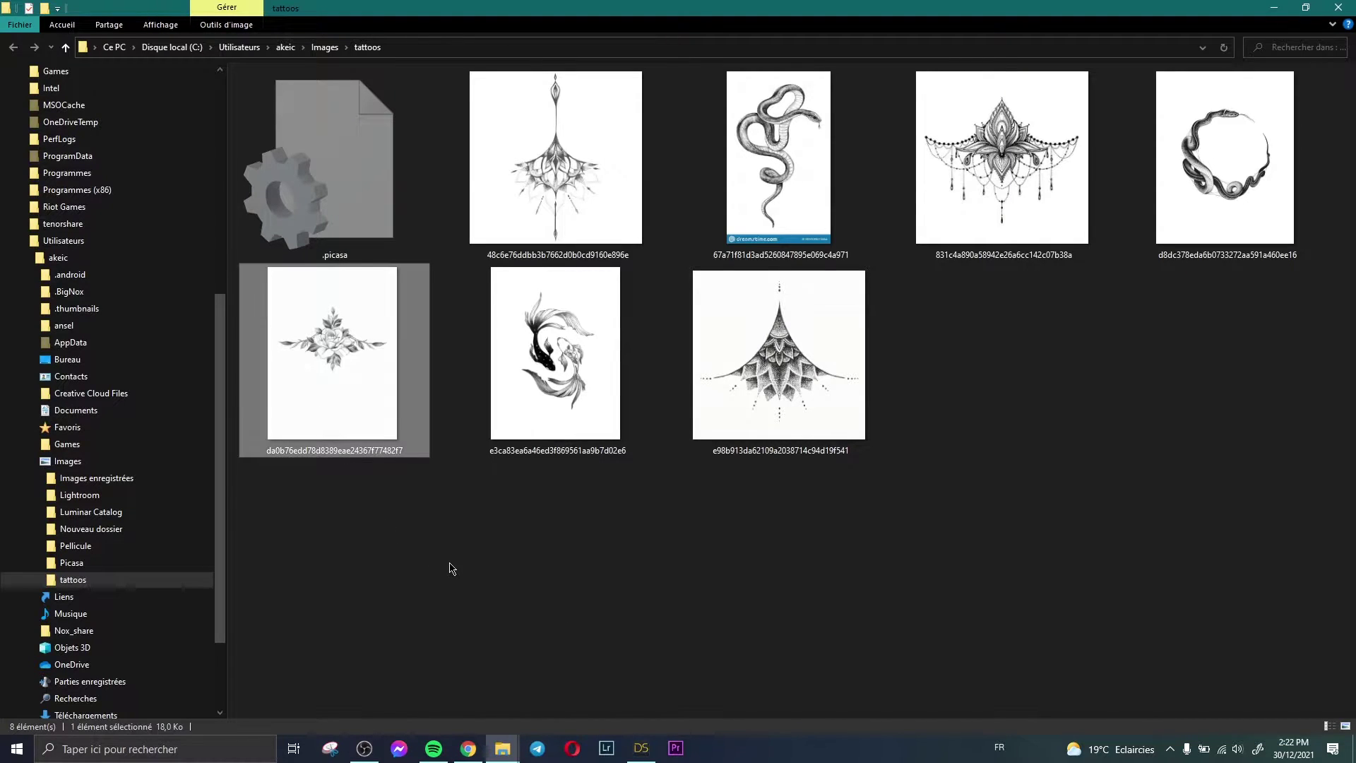
pyautogui.click(641, 609)
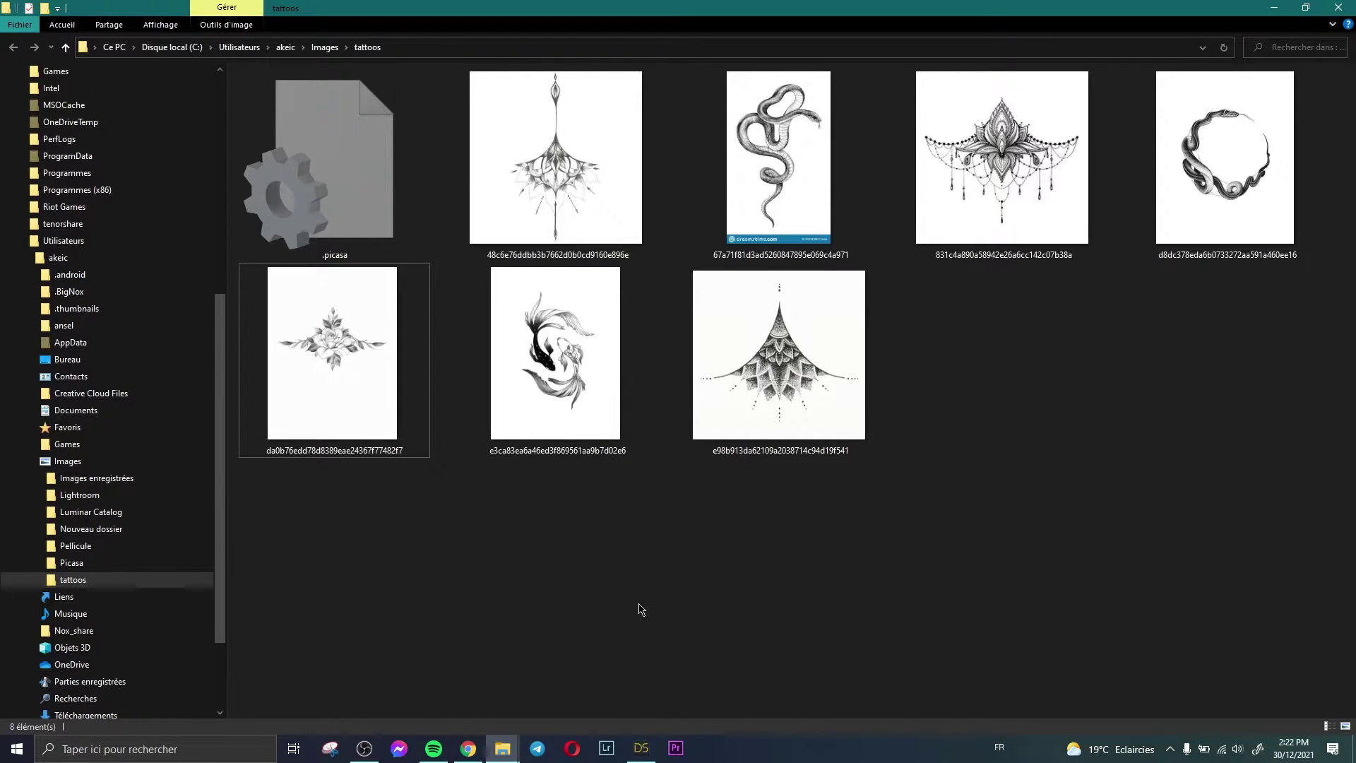
# Switch to DAZ Studio, browse for the Torso's Base Color image, select Lyra_diffuse_1002, and display the texture files as extra large icons
pyautogui.click(644, 747)
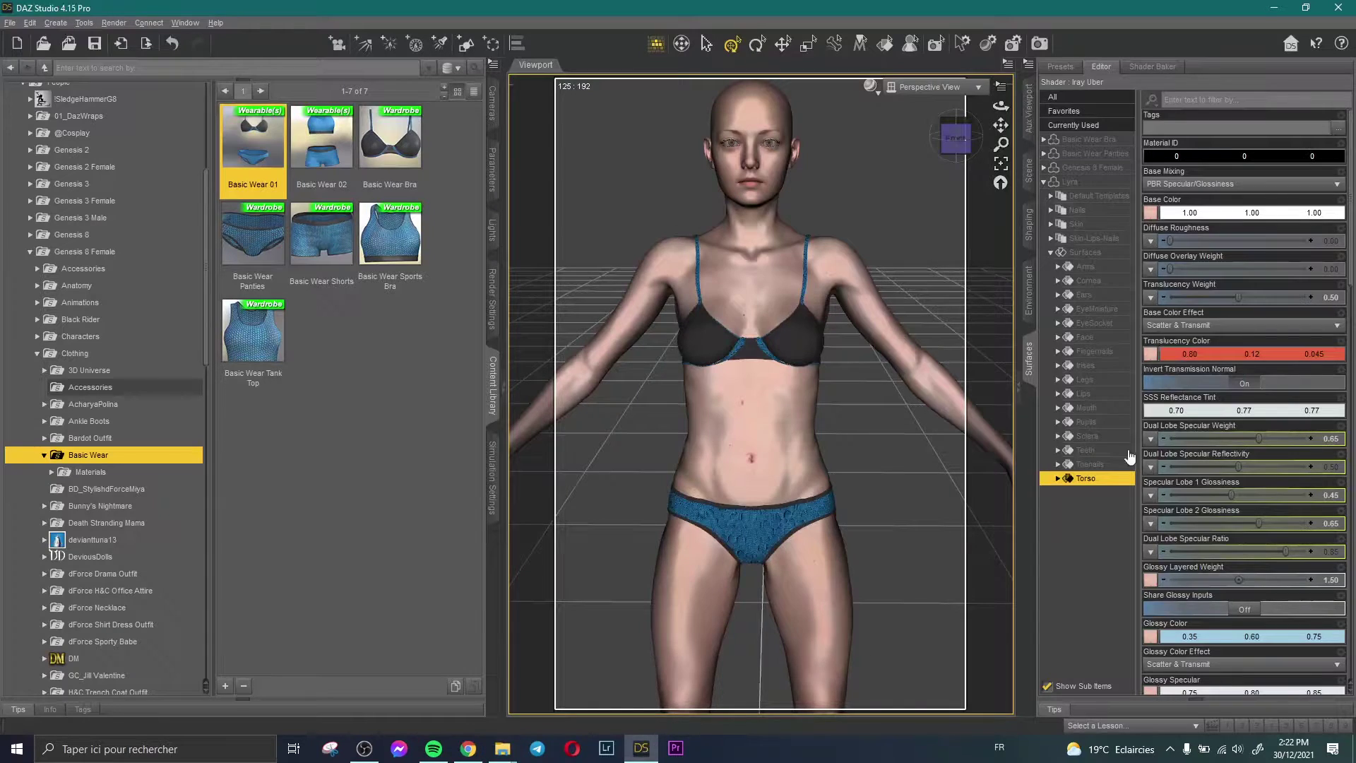
pyautogui.click(1152, 213)
pyautogui.click(1171, 187)
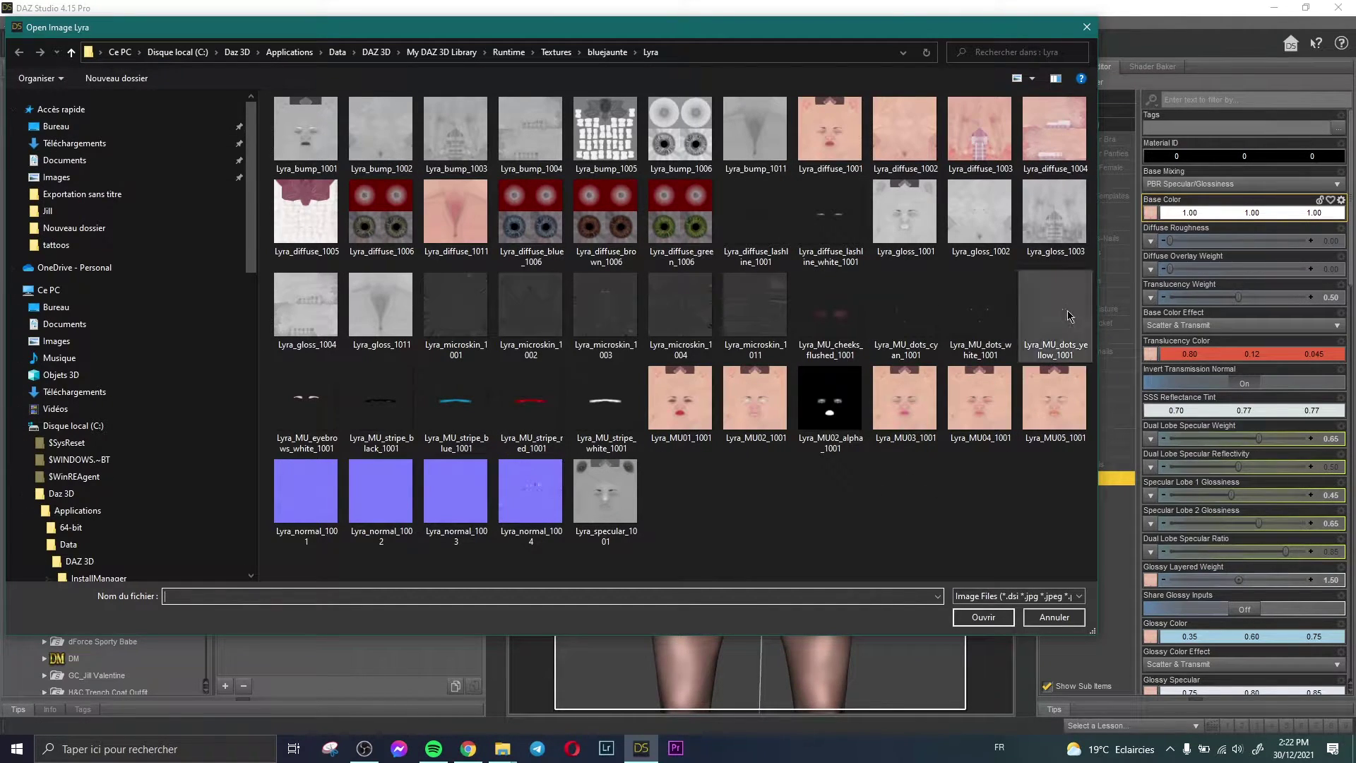
pyautogui.click(904, 134)
pyautogui.rightClick(770, 494)
pyautogui.moveTo(813, 500)
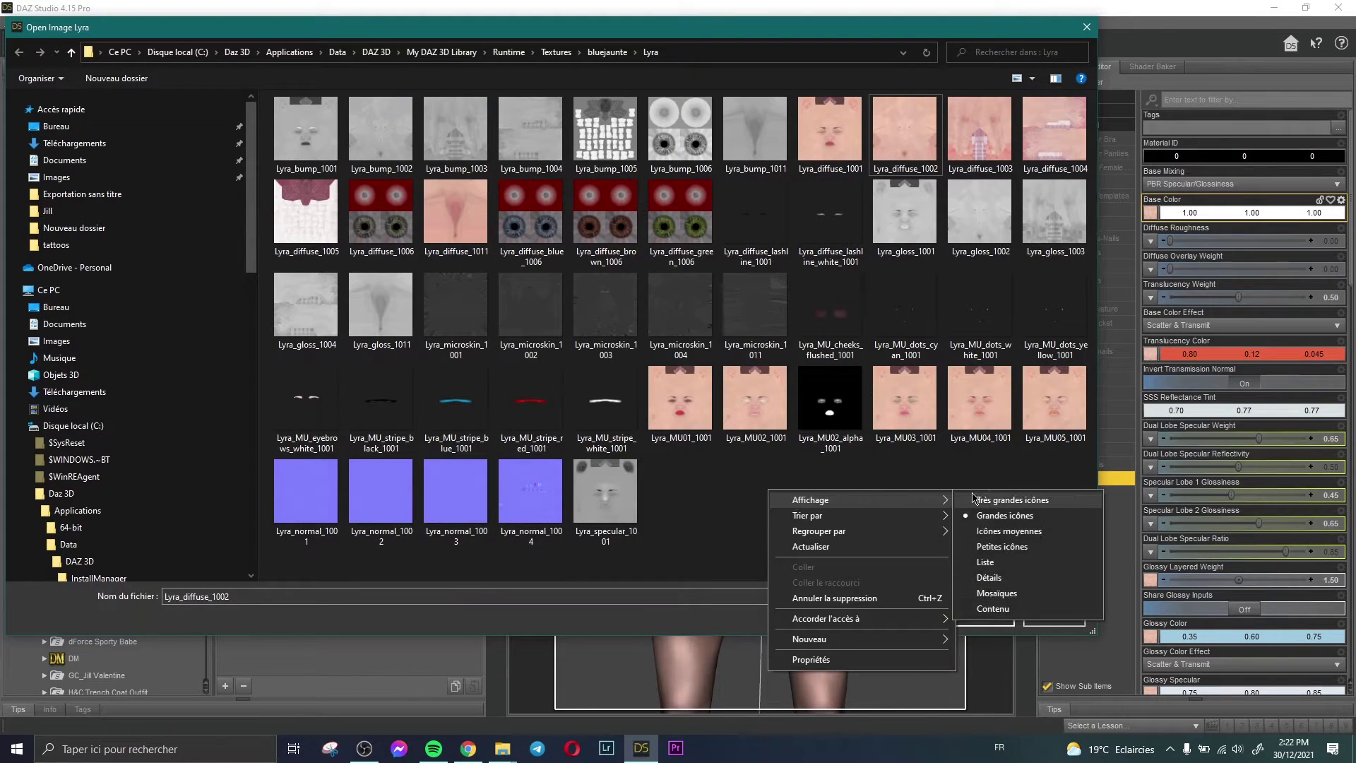
pyautogui.click(989, 500)
pyautogui.scroll(-4, 936, 383)
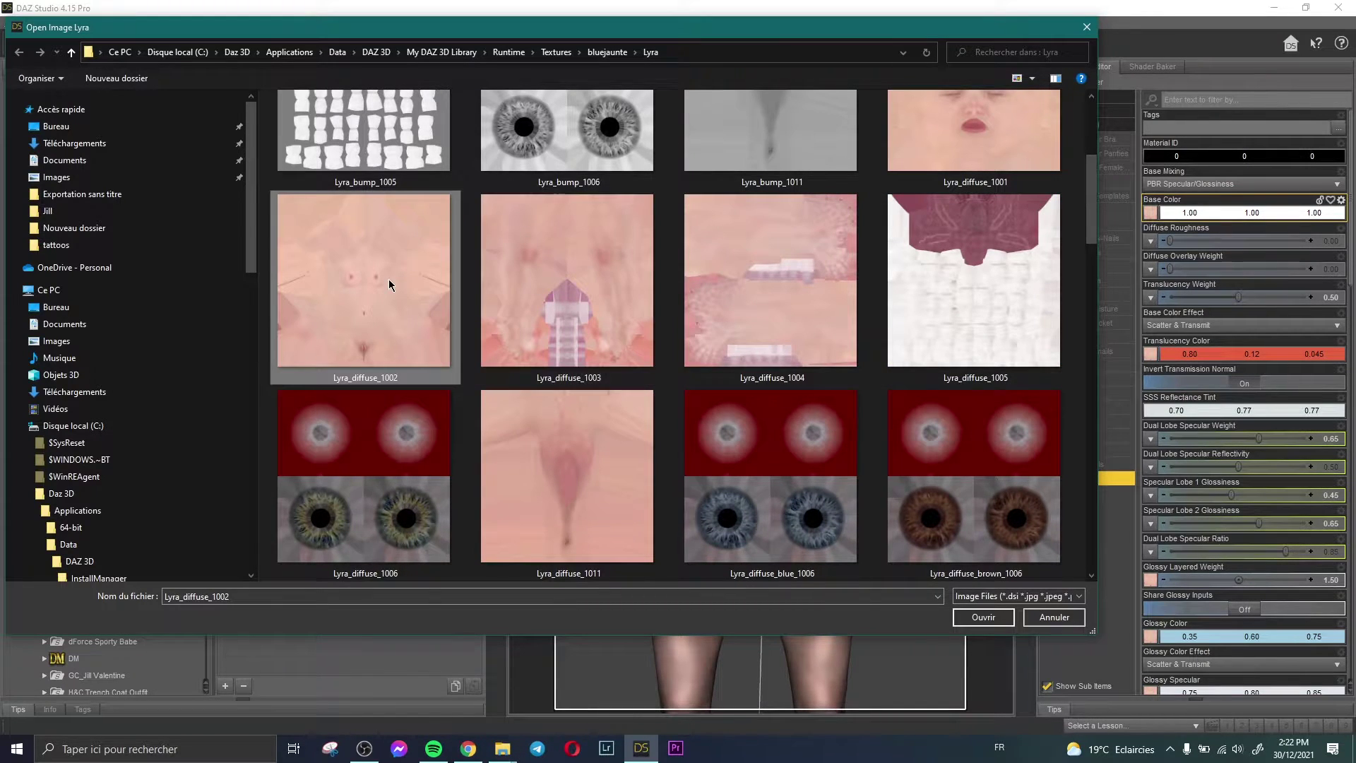
# Copy Lyra_diffuse_1002 from the Lyra texture folder, cancel the image selection, and paste the file into the tattoos folder
pyautogui.rightClick(373, 304)
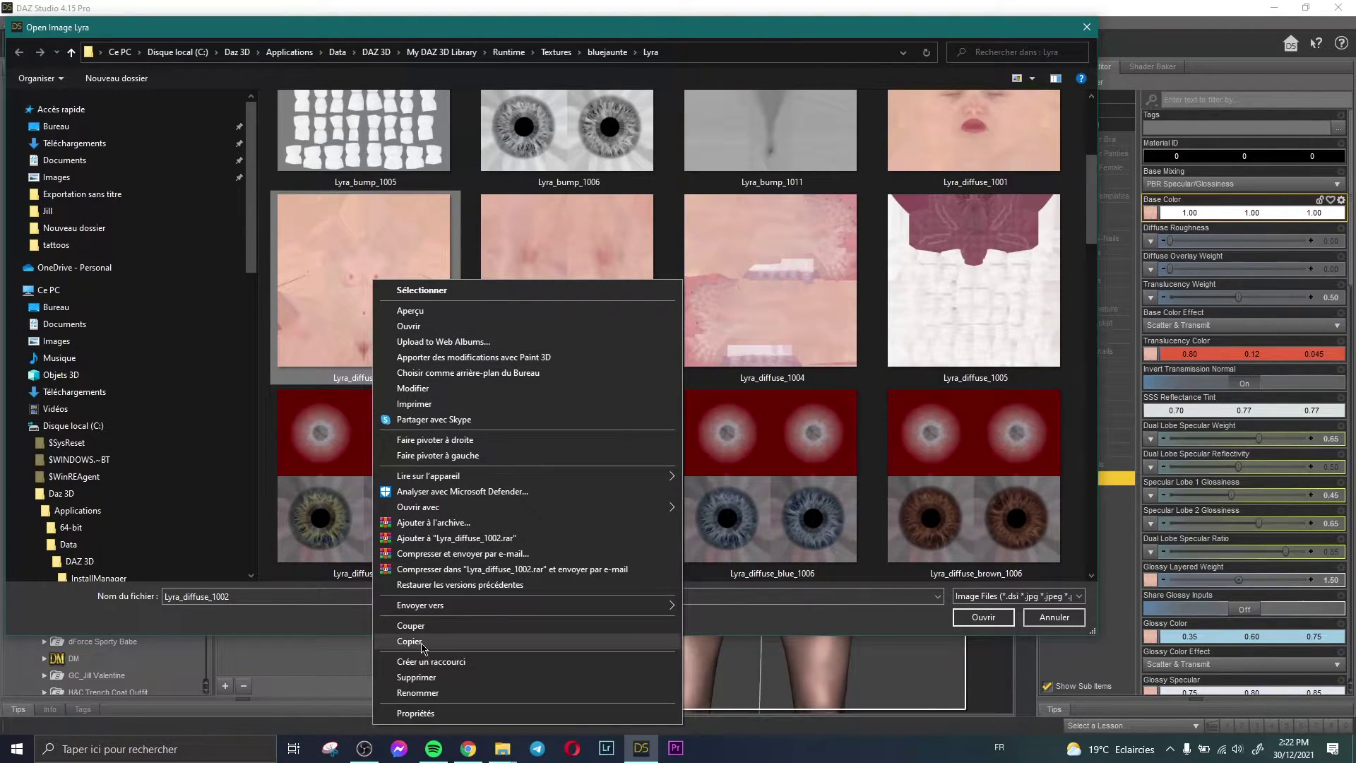
pyautogui.press('Escape')
pyautogui.click(1055, 618)
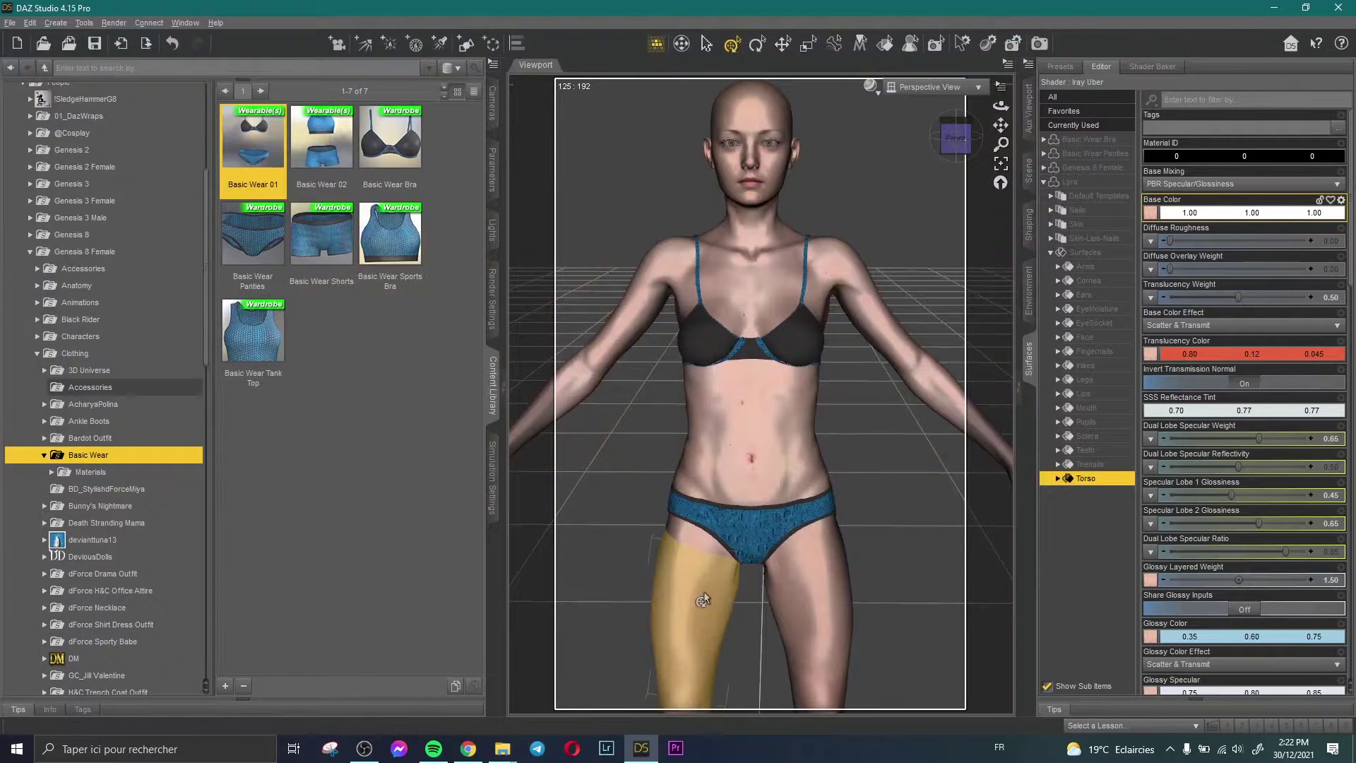
pyautogui.moveTo(502, 749)
pyautogui.click(555, 706)
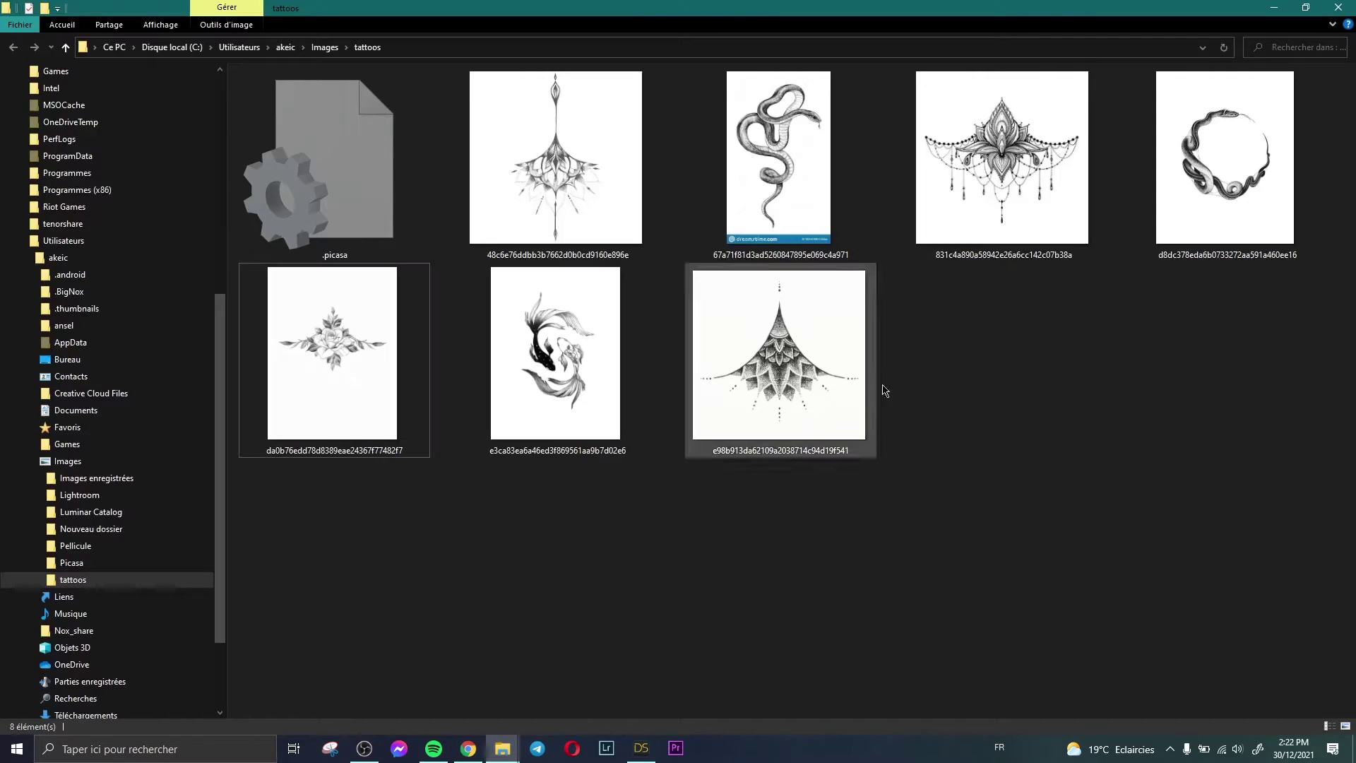
pyautogui.rightClick(980, 385)
pyautogui.click(1026, 479)
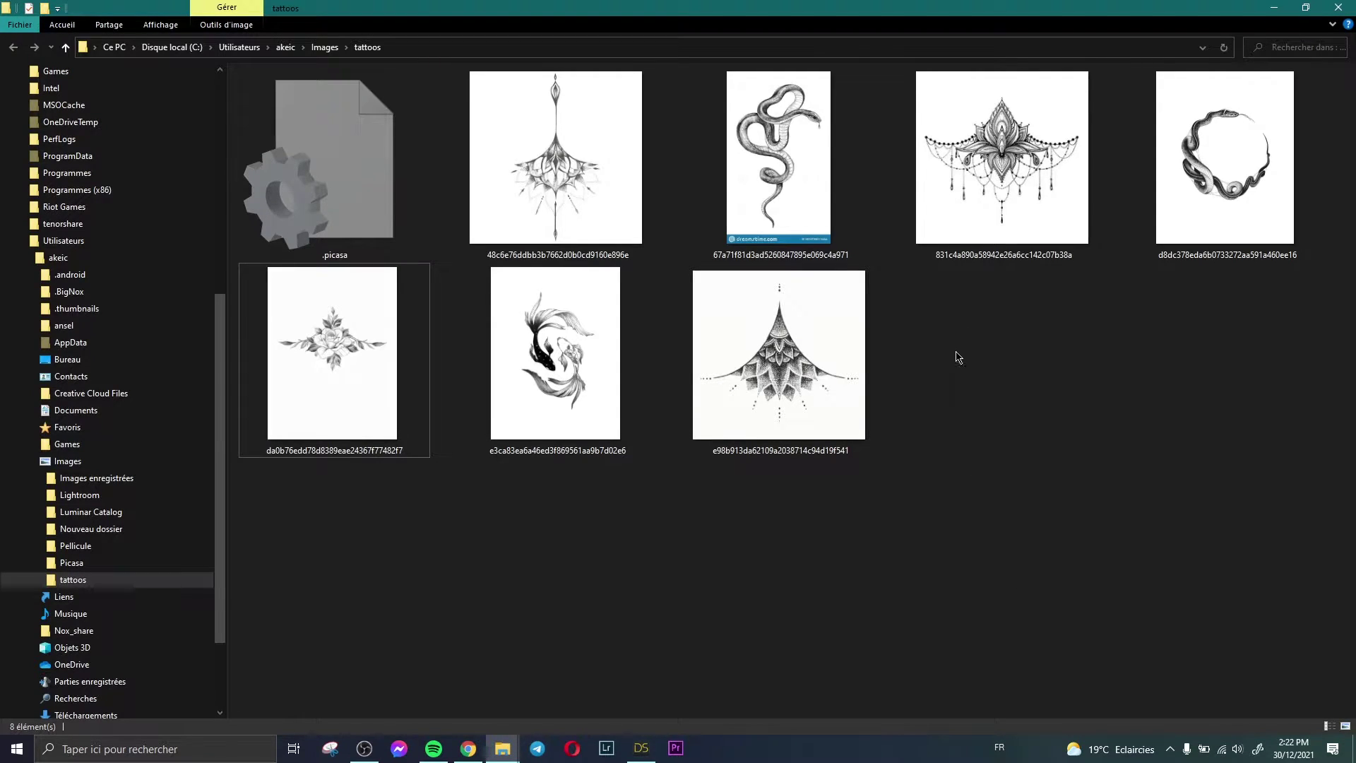
pyautogui.click(1073, 558)
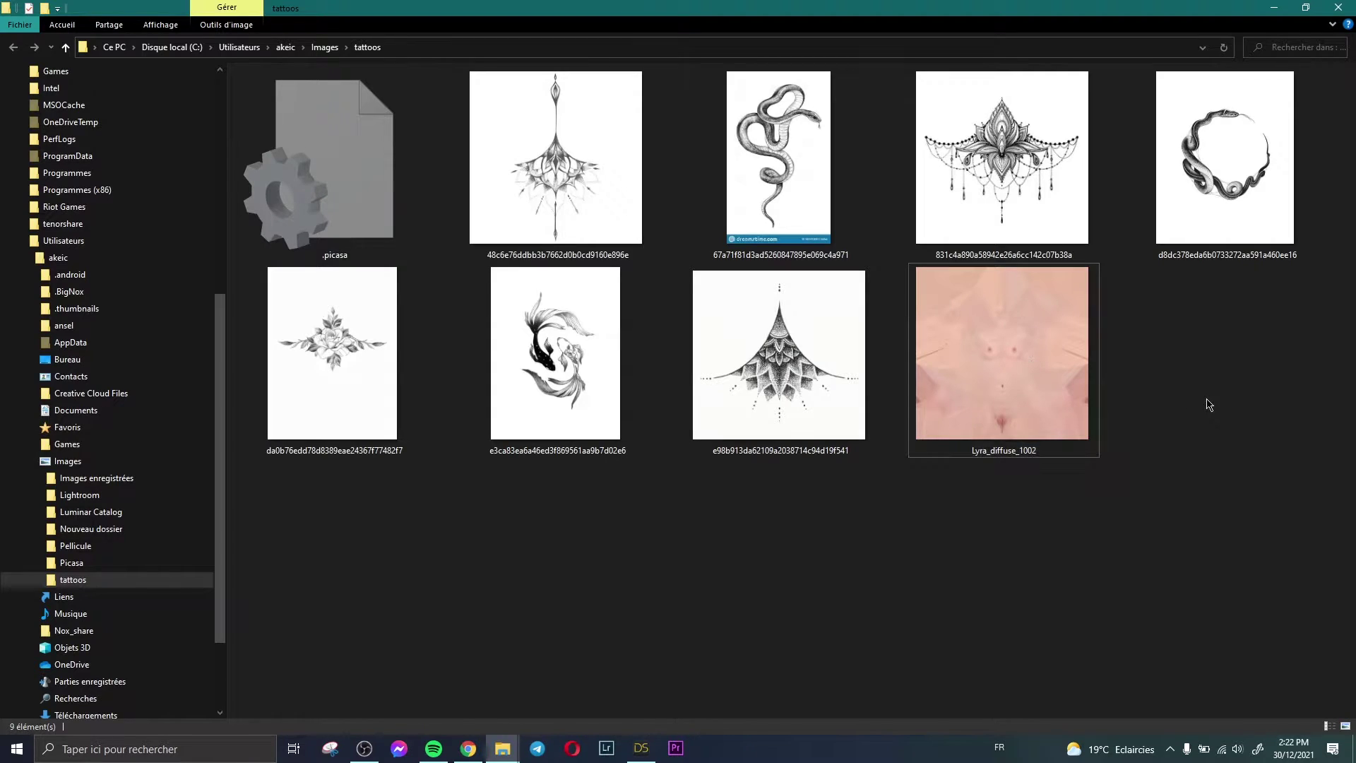
# Open the copied Lyra_diffuse_1002 texture in Photoshop
pyautogui.rightClick(1047, 369)
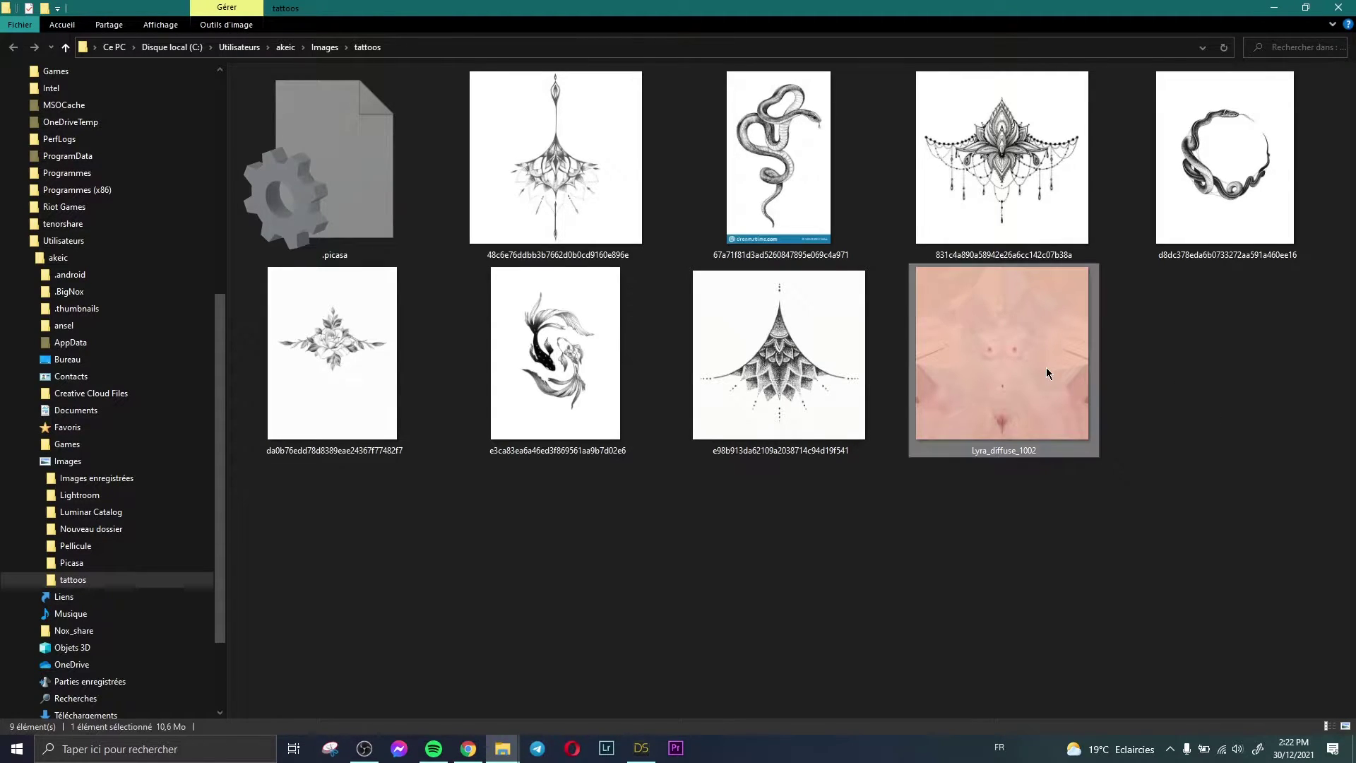
pyautogui.moveTo(1081, 497)
pyautogui.click(955, 503)
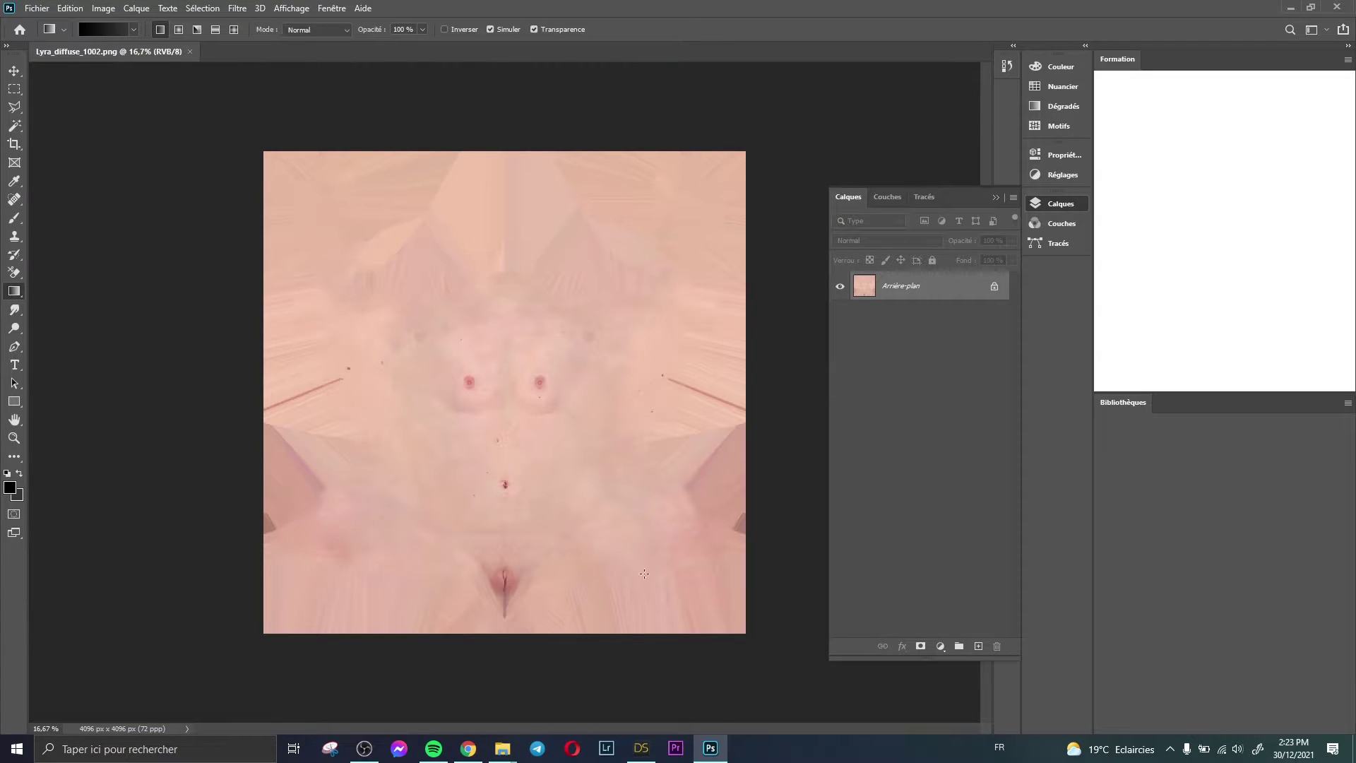
# Return to the tattoos folder and open the downloaded rose tattoo image in Photoshop
pyautogui.moveTo(502, 748)
pyautogui.click(596, 675)
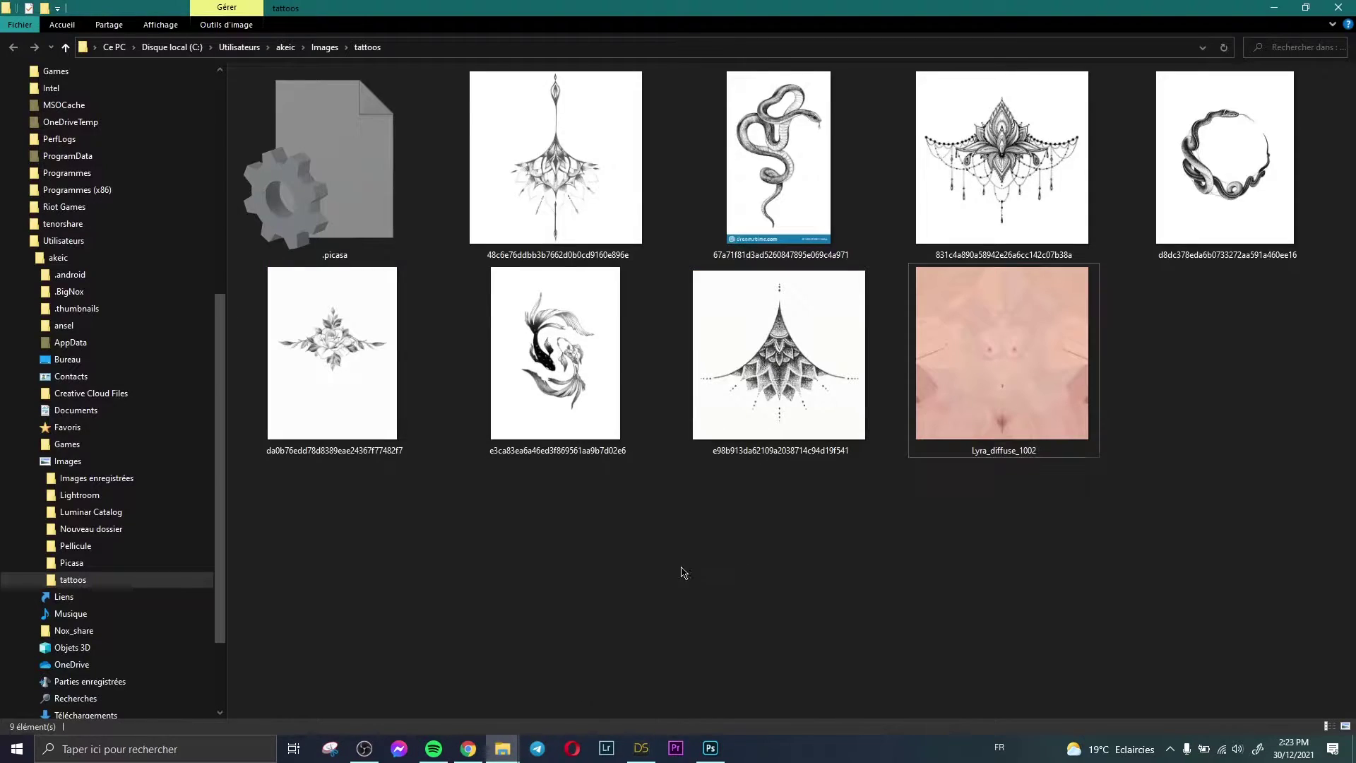
pyautogui.rightClick(387, 346)
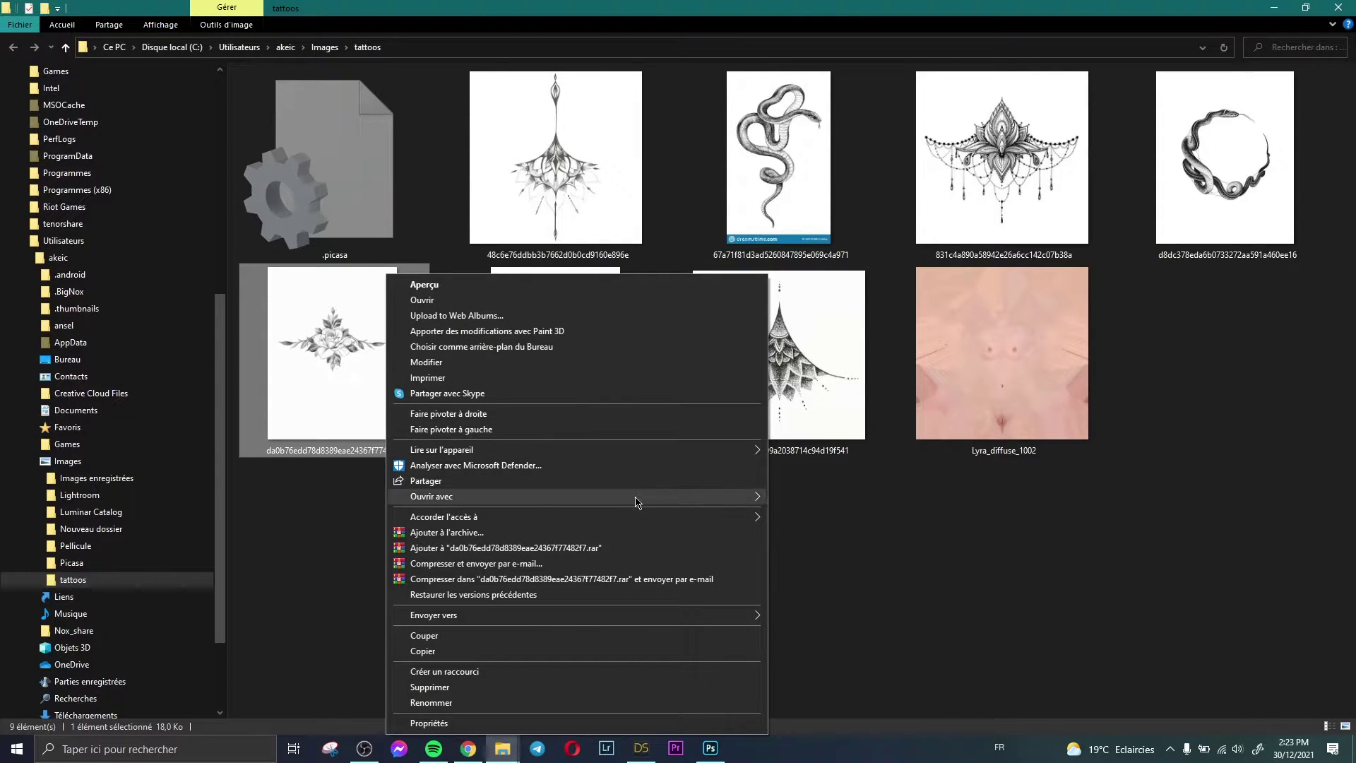
pyautogui.moveTo(637, 499)
pyautogui.click(777, 497)
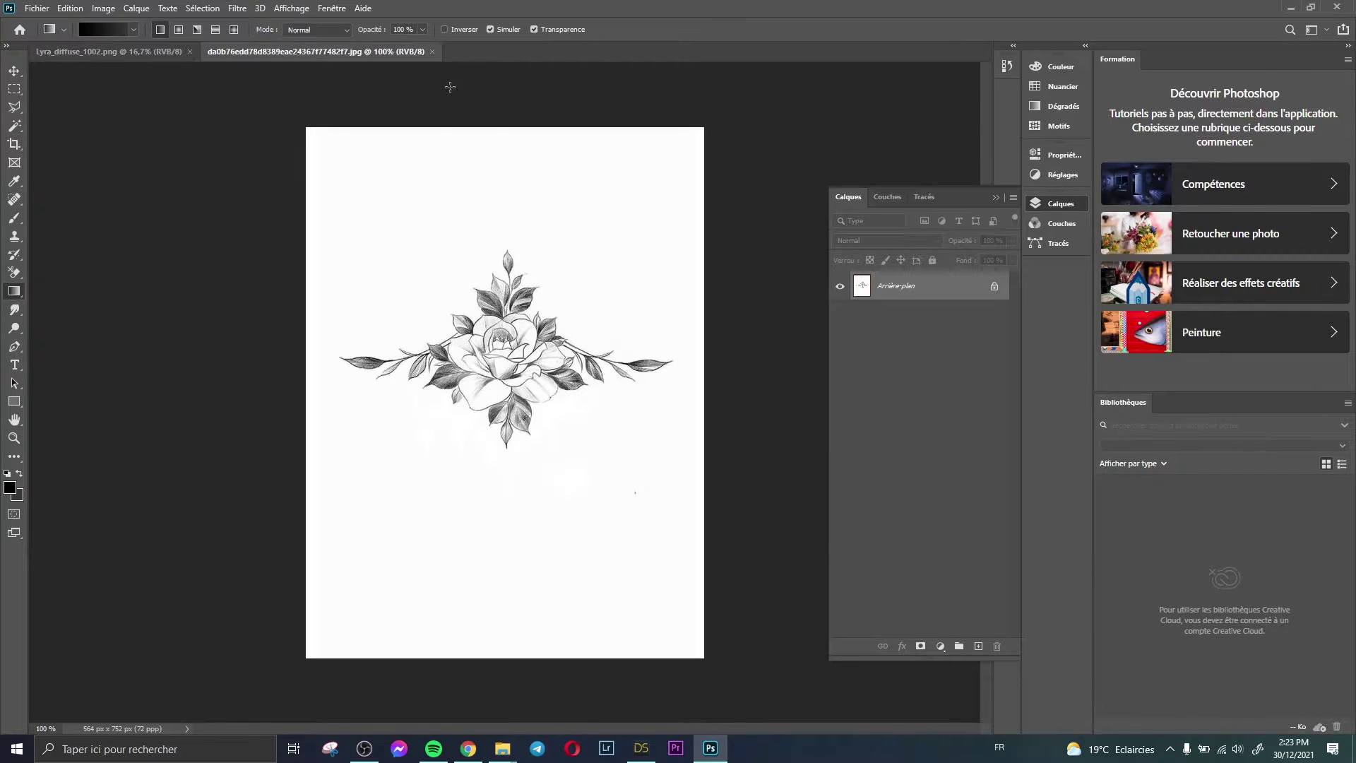
# Copy a rectangular selection around the rose tattoo and paste it onto the abdomen of the Lyra_diffuse_1002 texture
pyautogui.click(93, 48)
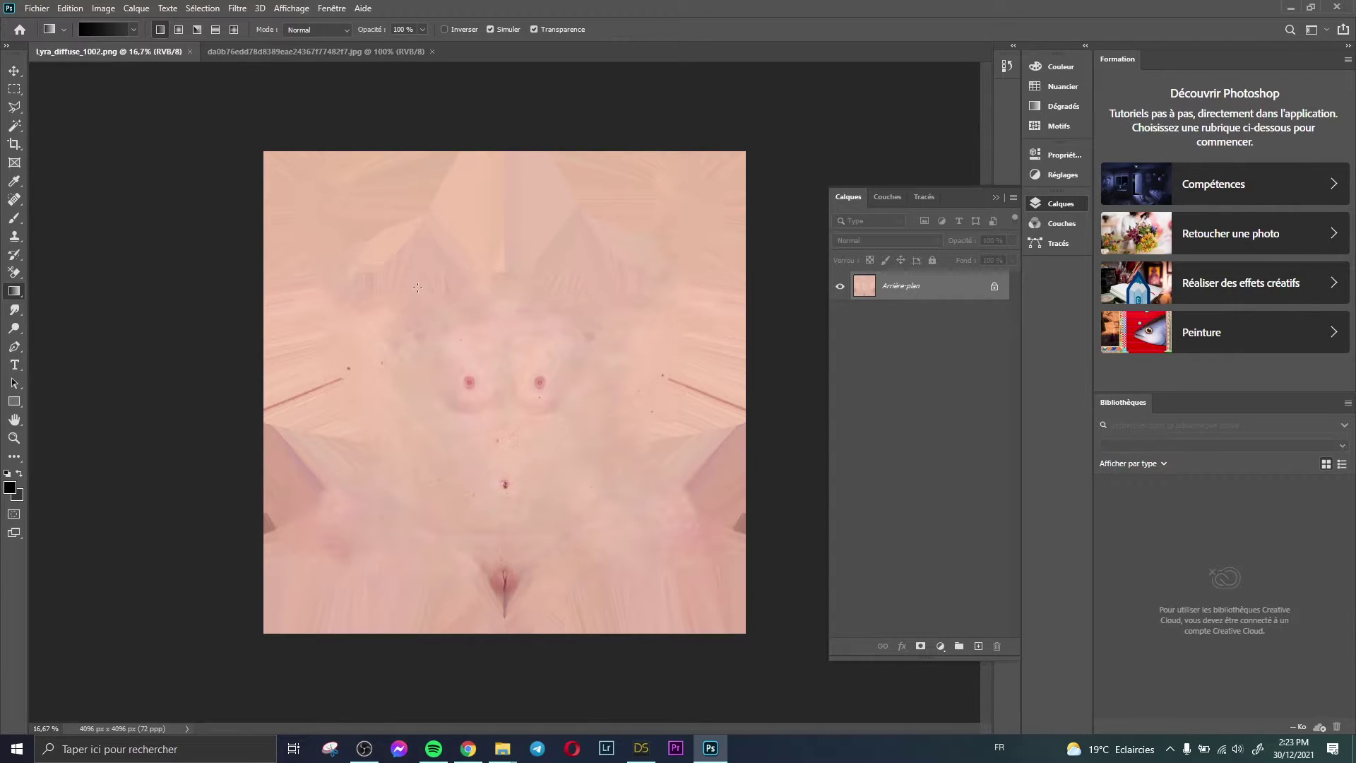
pyautogui.click(14, 438)
pyautogui.moveTo(544, 448); pyautogui.dragTo(549, 448)
pyautogui.scroll(-4, 986, 367)
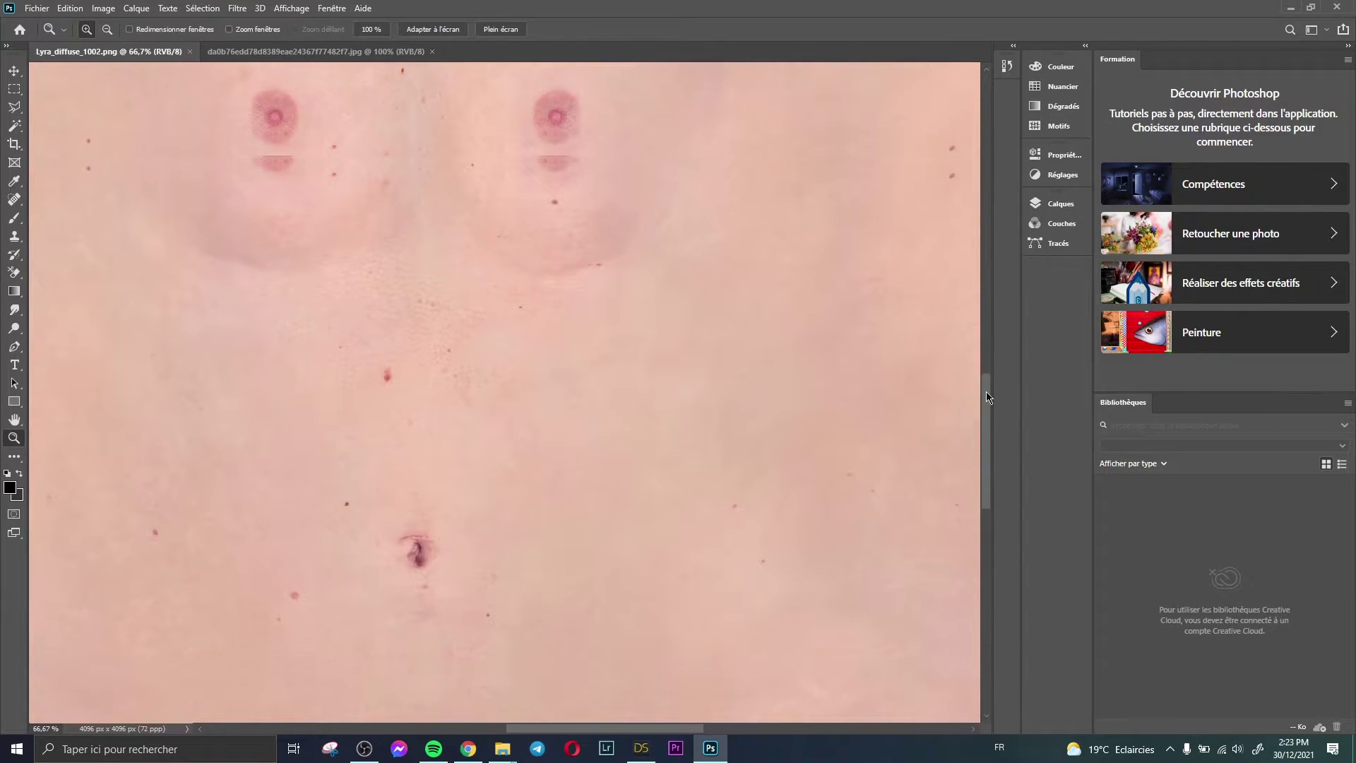
pyautogui.hscroll(-4, 644, 731)
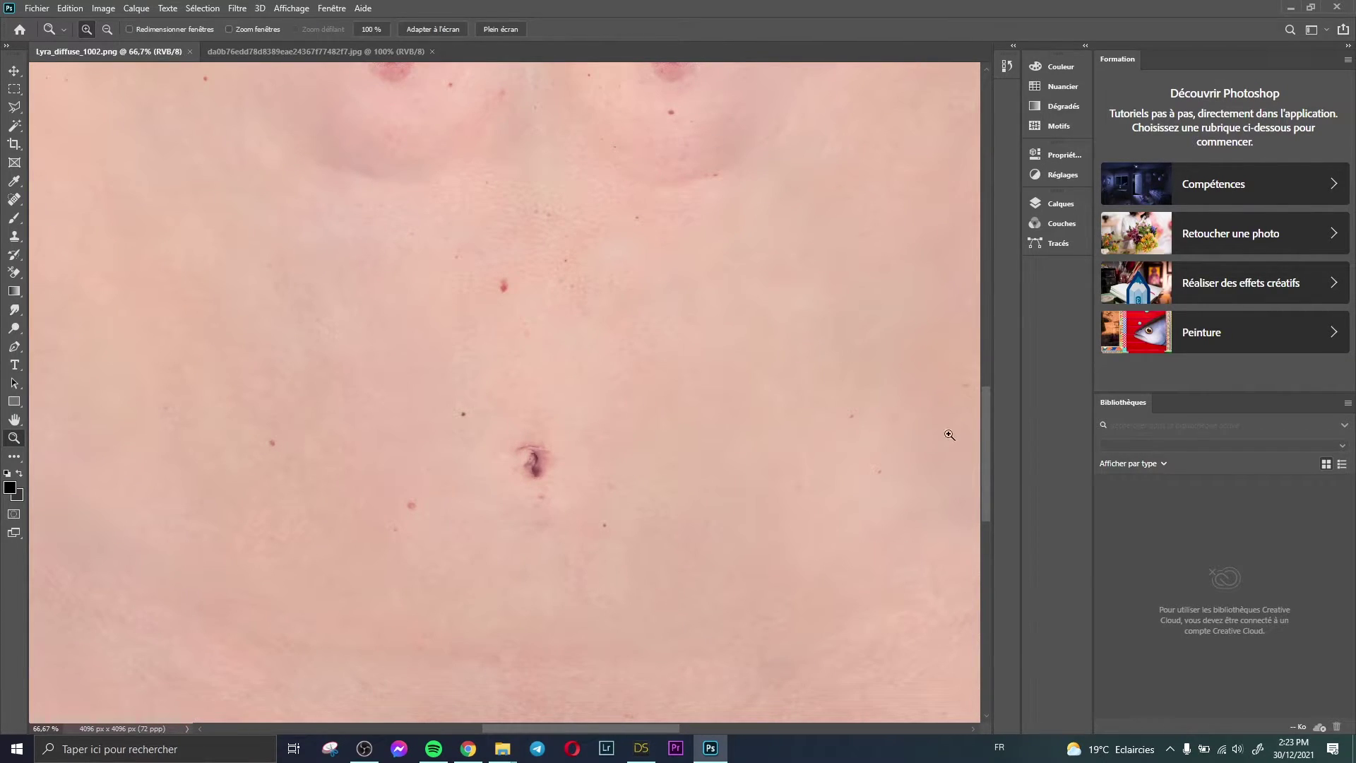
pyautogui.scroll(1, 742, 224)
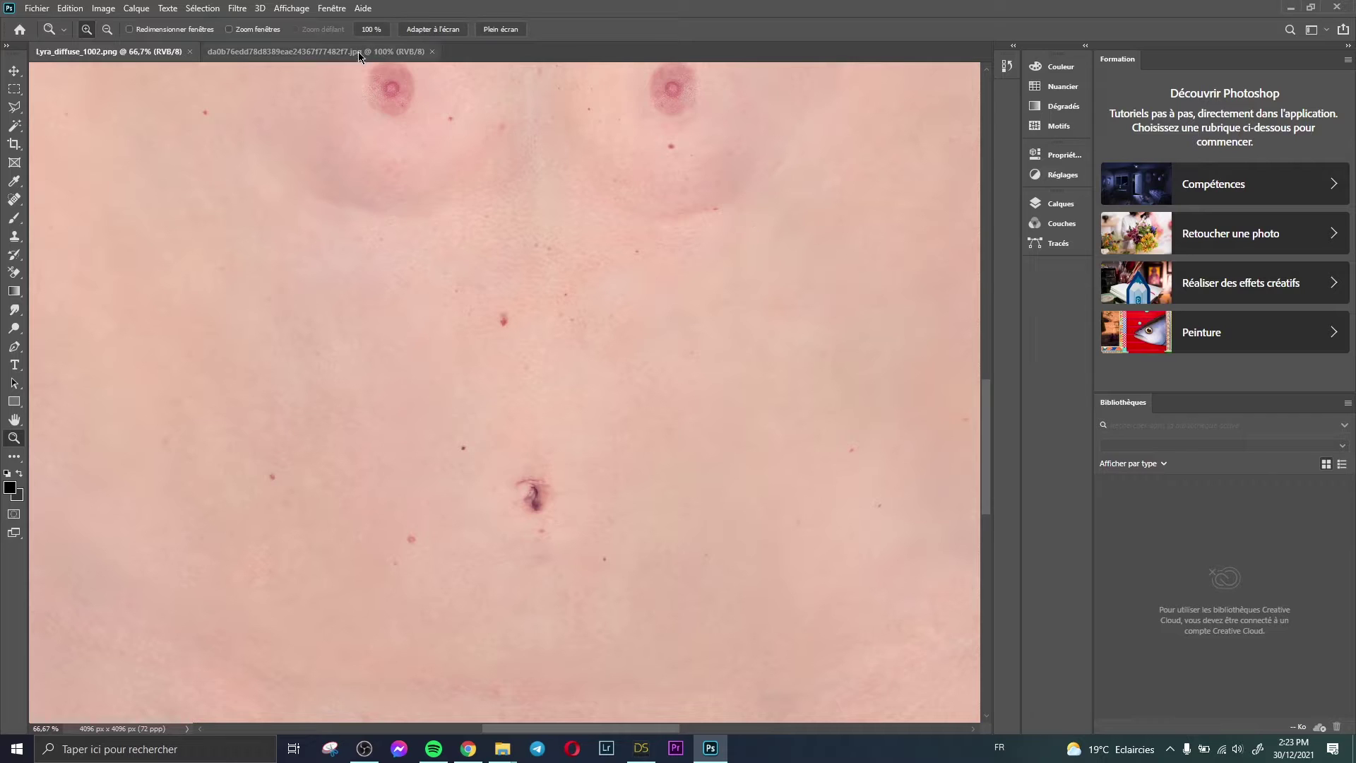
pyautogui.click(316, 50)
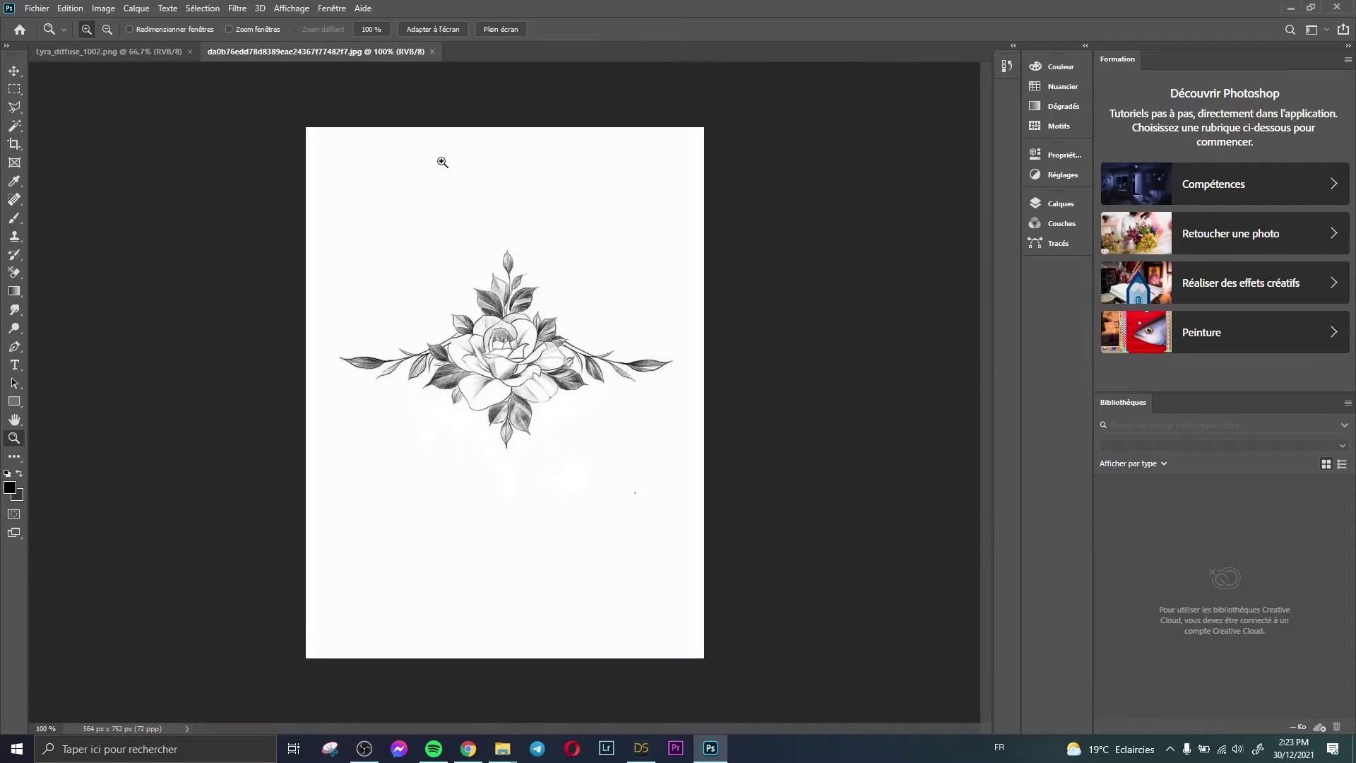
pyautogui.click(14, 92)
pyautogui.moveTo(324, 208); pyautogui.dragTo(693, 467)
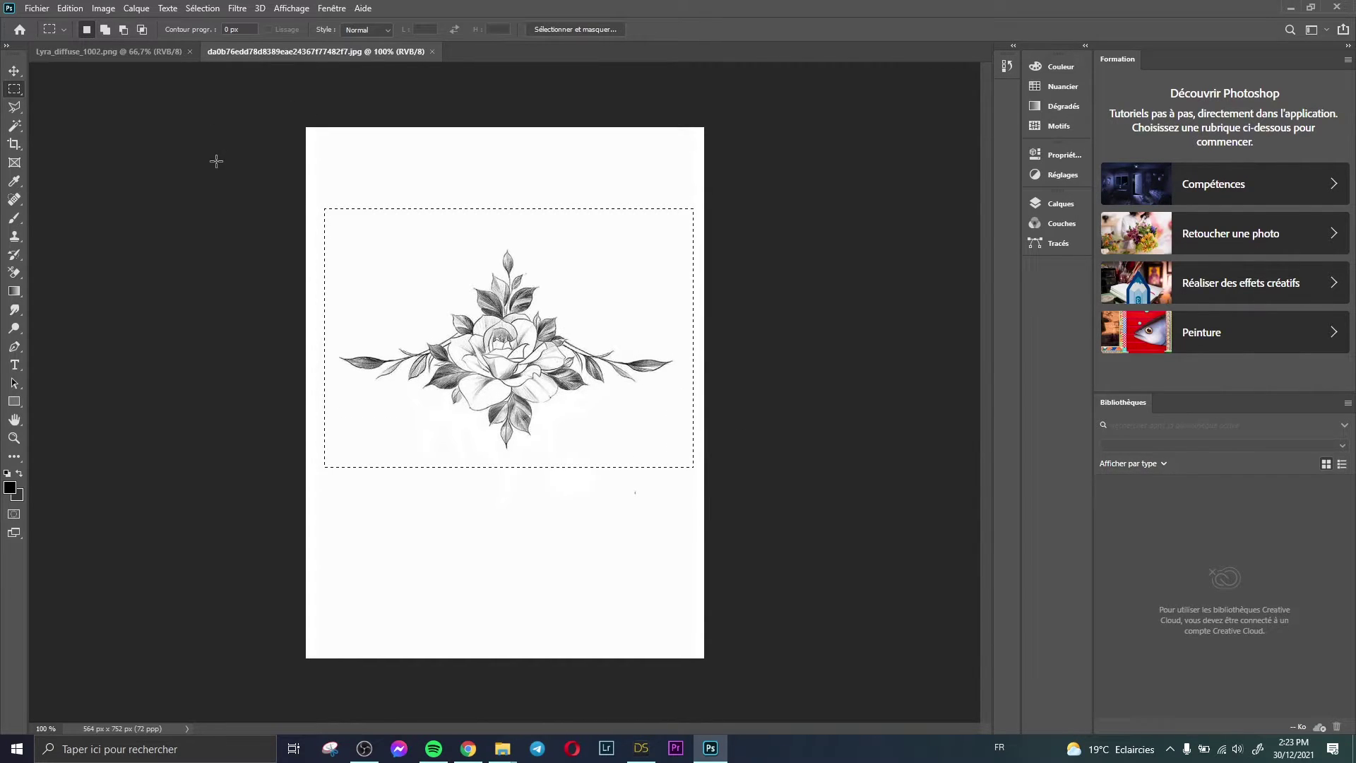
pyautogui.click(106, 51)
pyautogui.hotkey('ctrl', 'v')
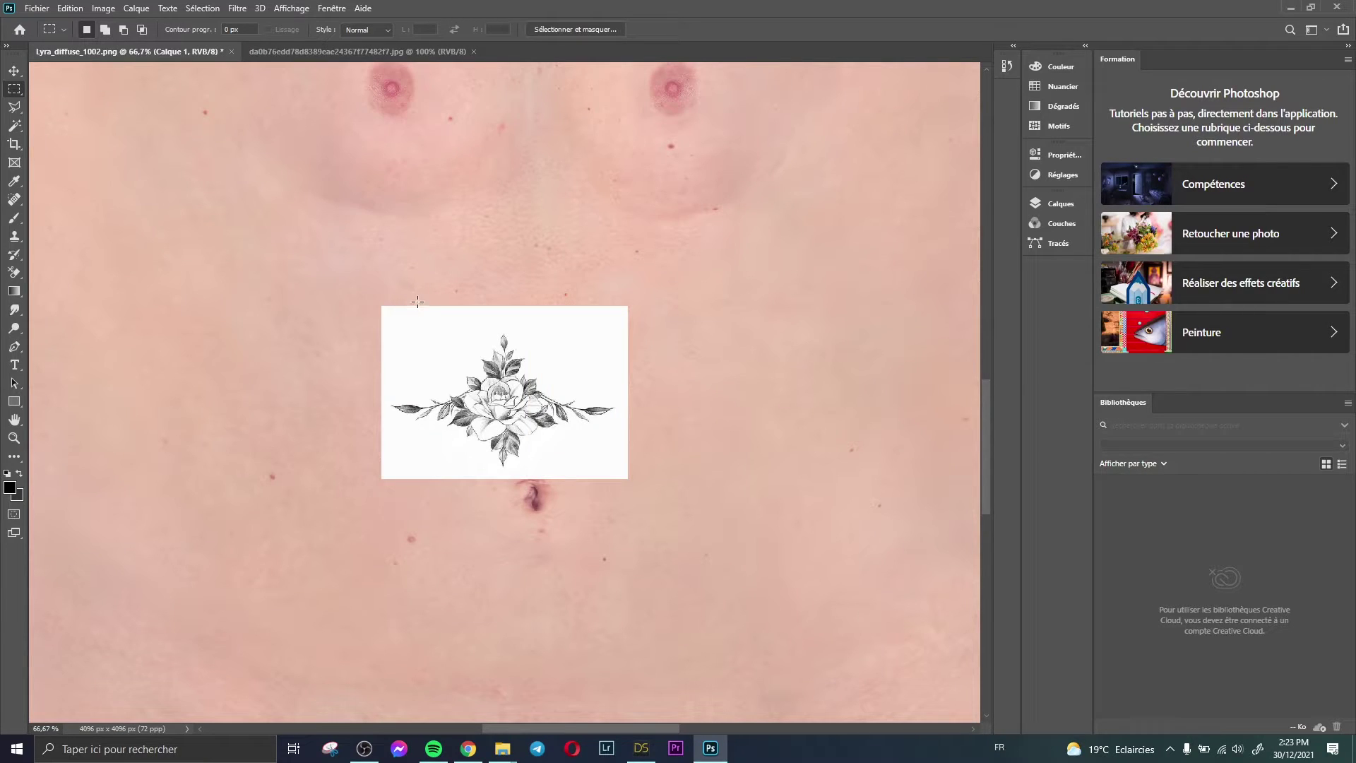
# Set the pasted tattoo layer's blend mode to Densité linéaire + so its white background disappears into the skin
pyautogui.click(1057, 206)
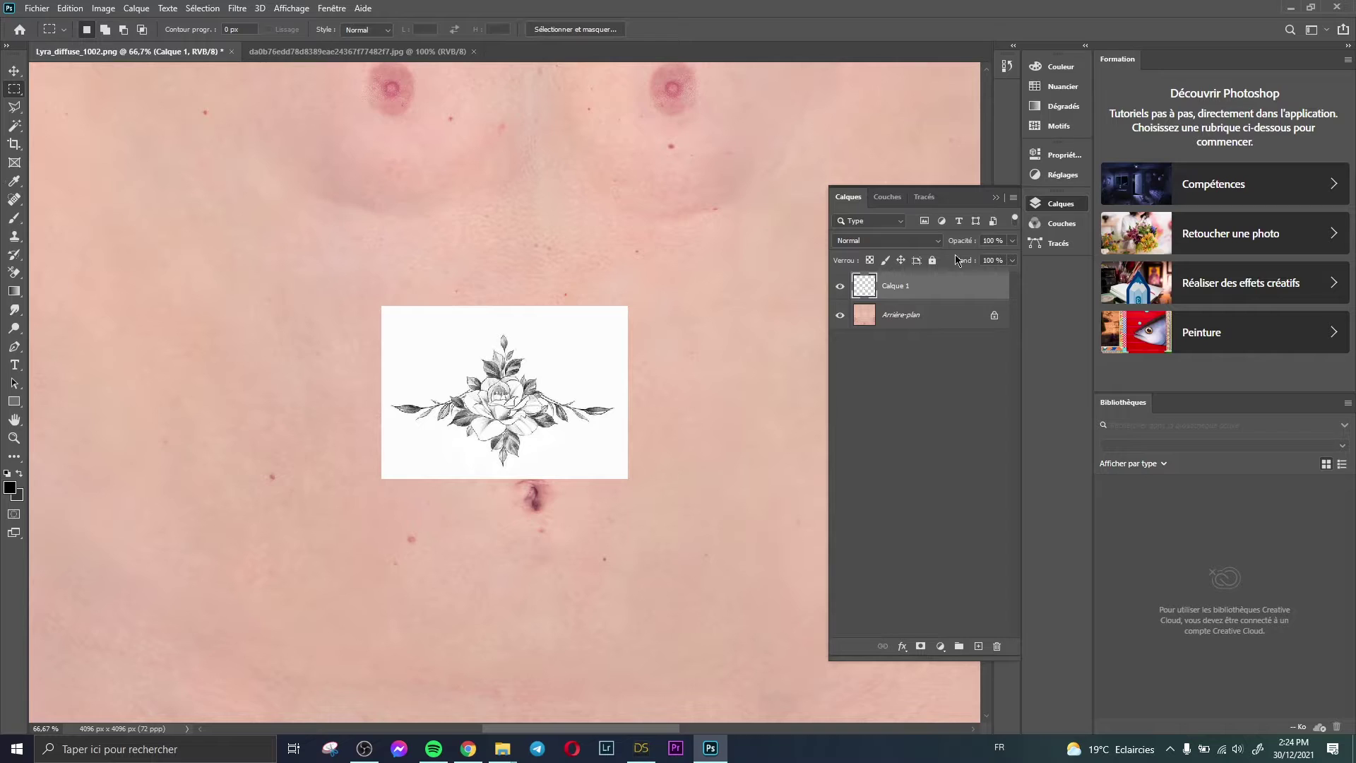
pyautogui.click(939, 240)
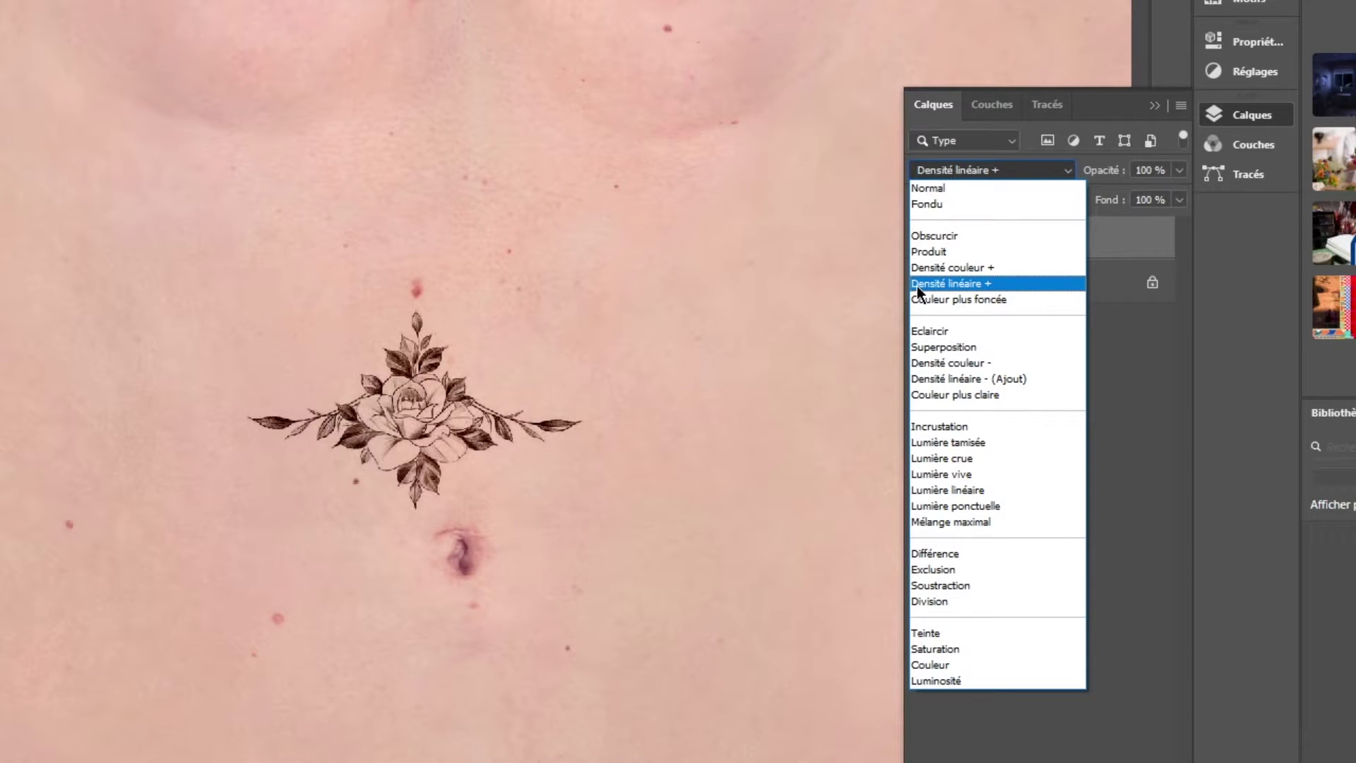
pyautogui.click(917, 285)
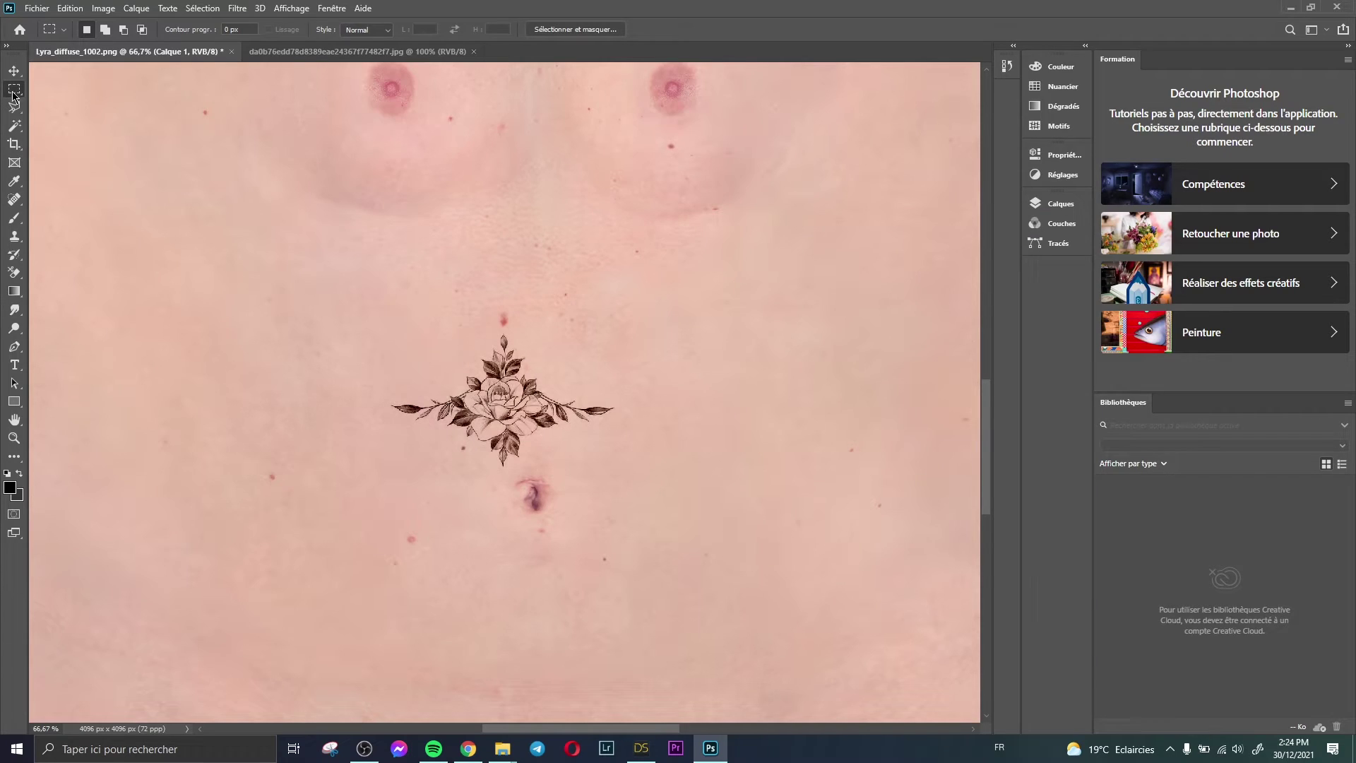
# Enlarge the rose tattoo proportionally to about 184% and centre it above the navel, just beneath the breasts
pyautogui.press('v')
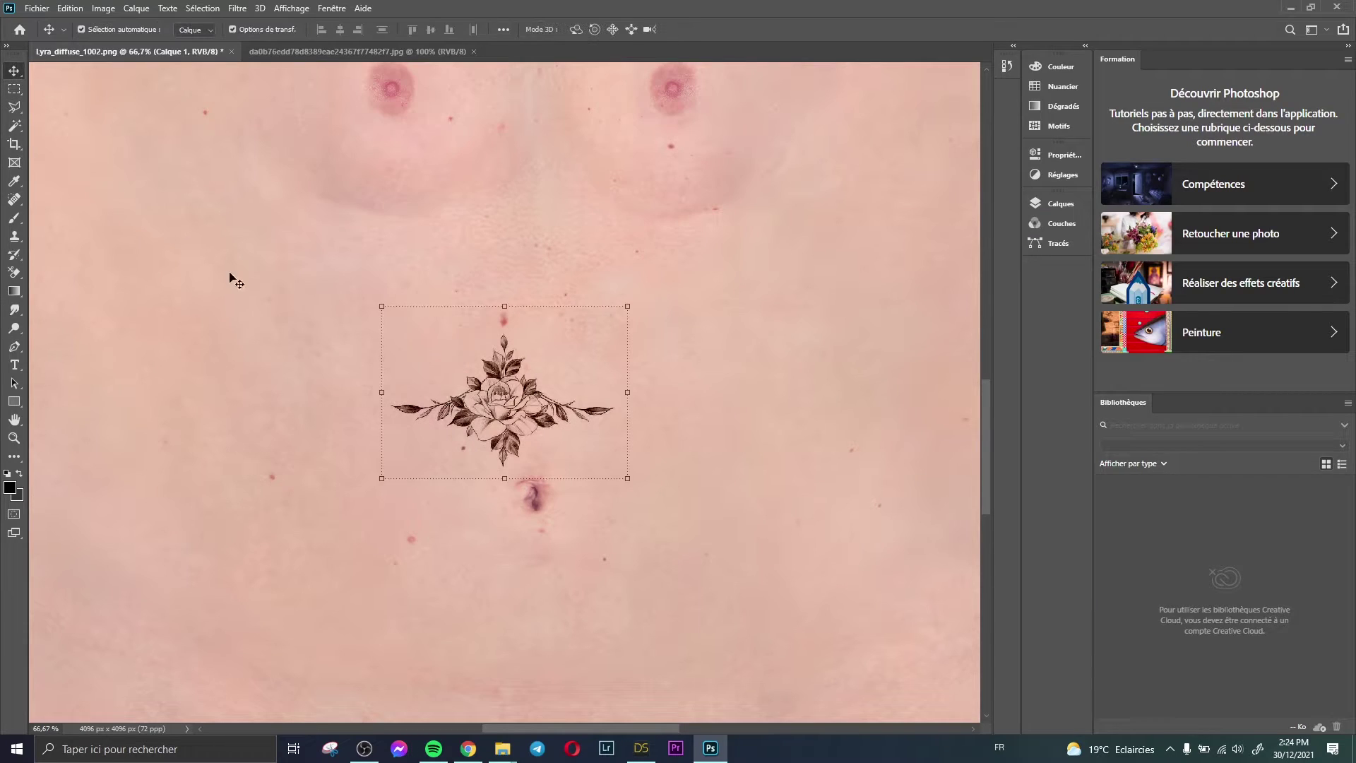
pyautogui.moveTo(645, 300); pyautogui.dragTo(835, 164)
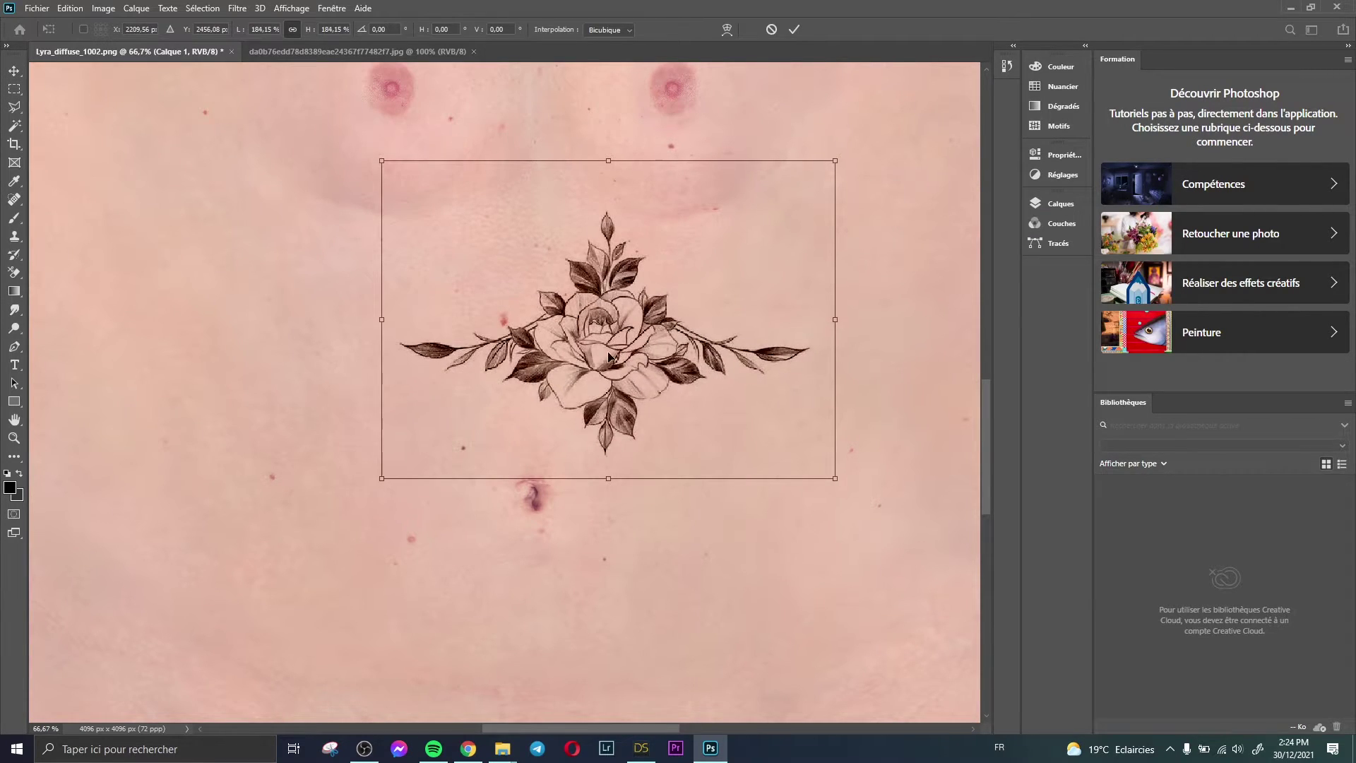
pyautogui.moveTo(610, 359); pyautogui.dragTo(531, 250)
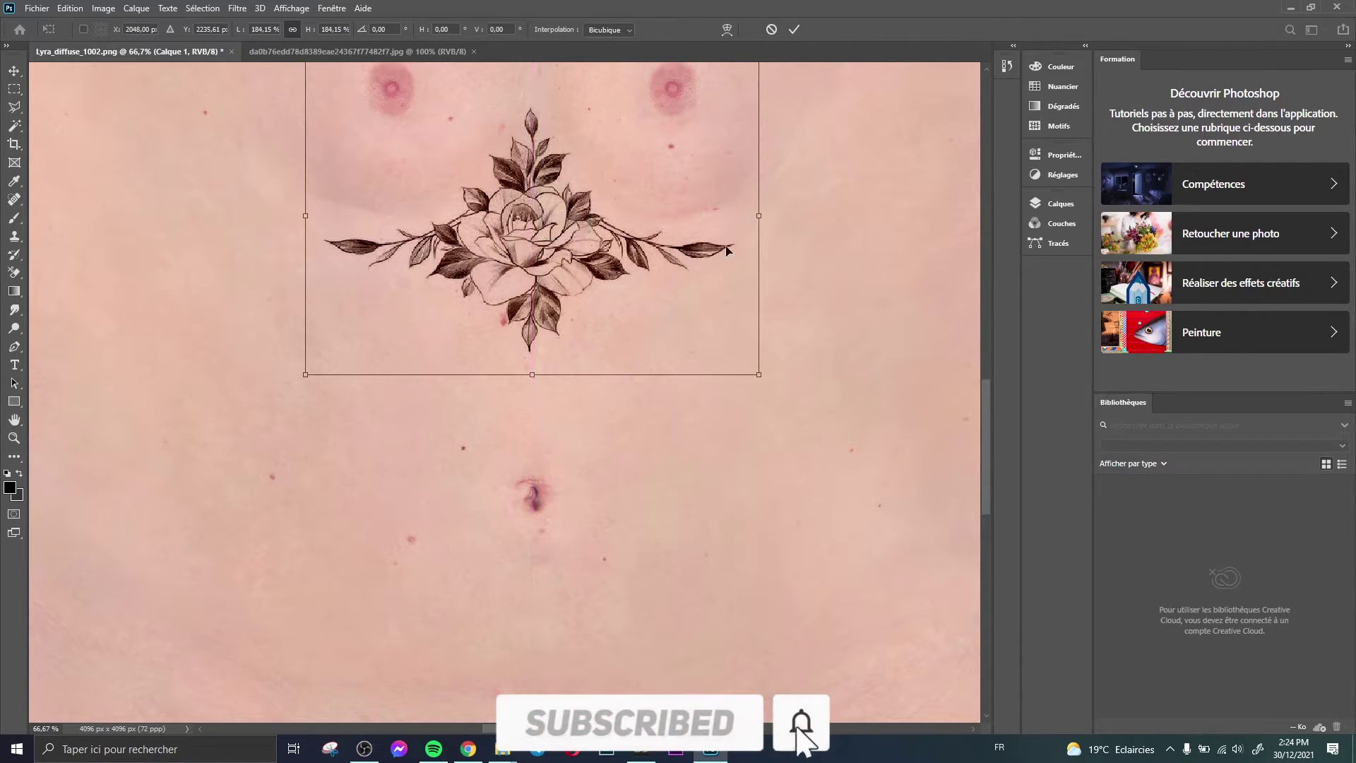
pyautogui.press('Return')
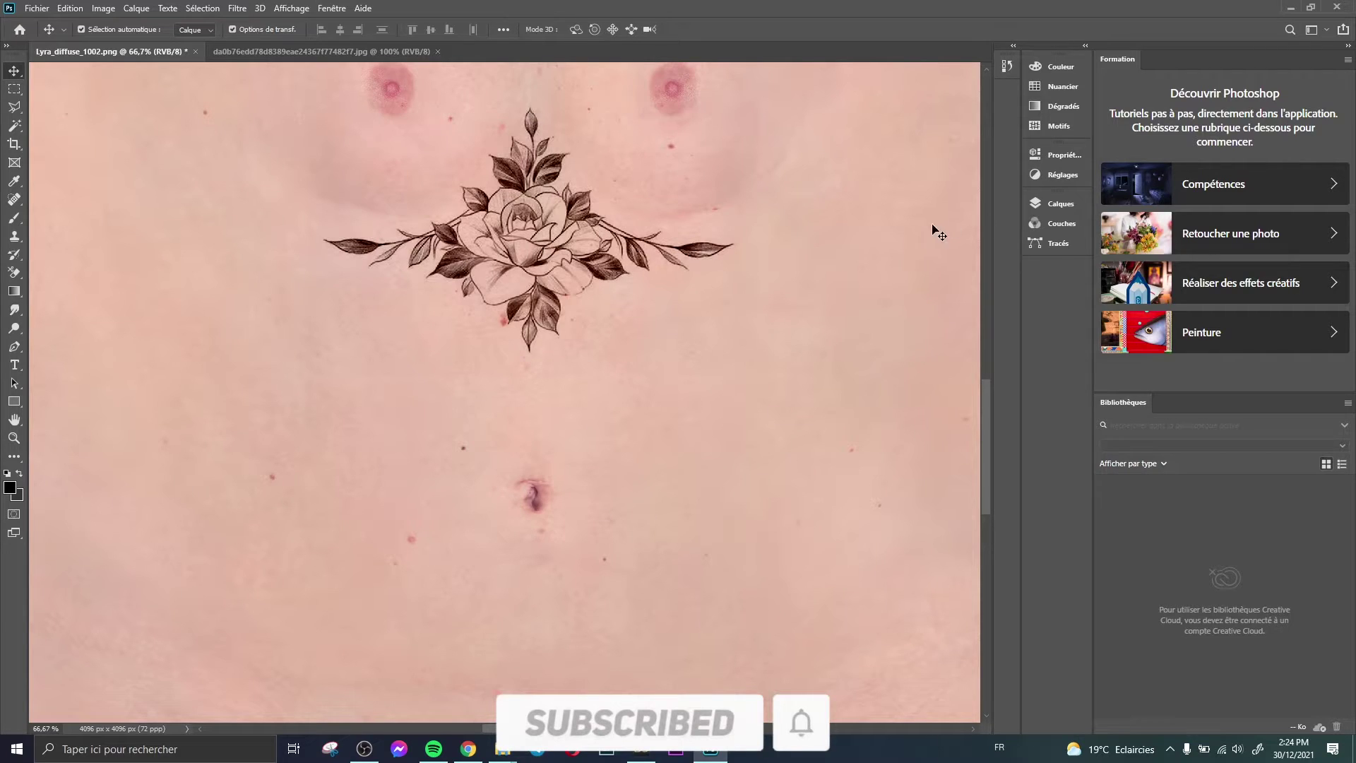
pyautogui.click(544, 254)
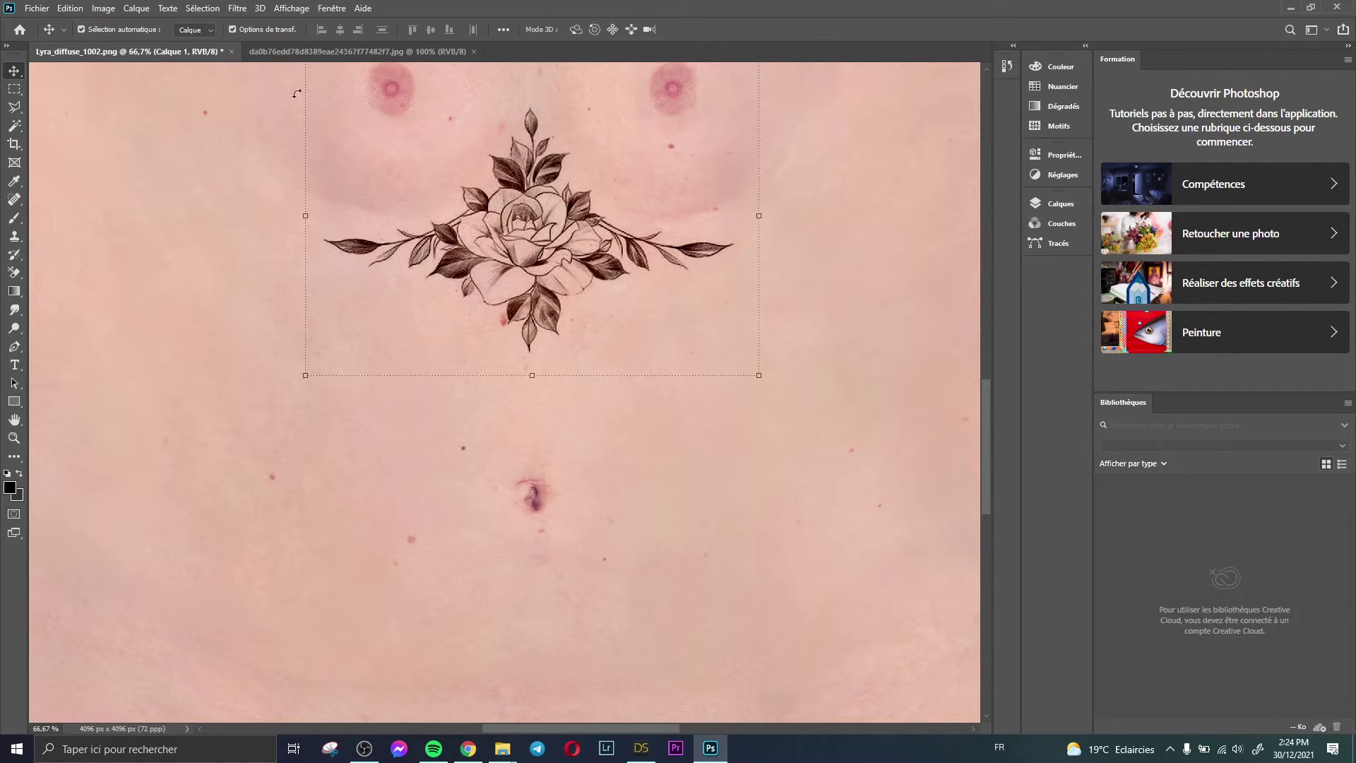
pyautogui.moveTo(767, 377); pyautogui.dragTo(724, 346)
pyautogui.click(70, 9)
pyautogui.click(99, 24)
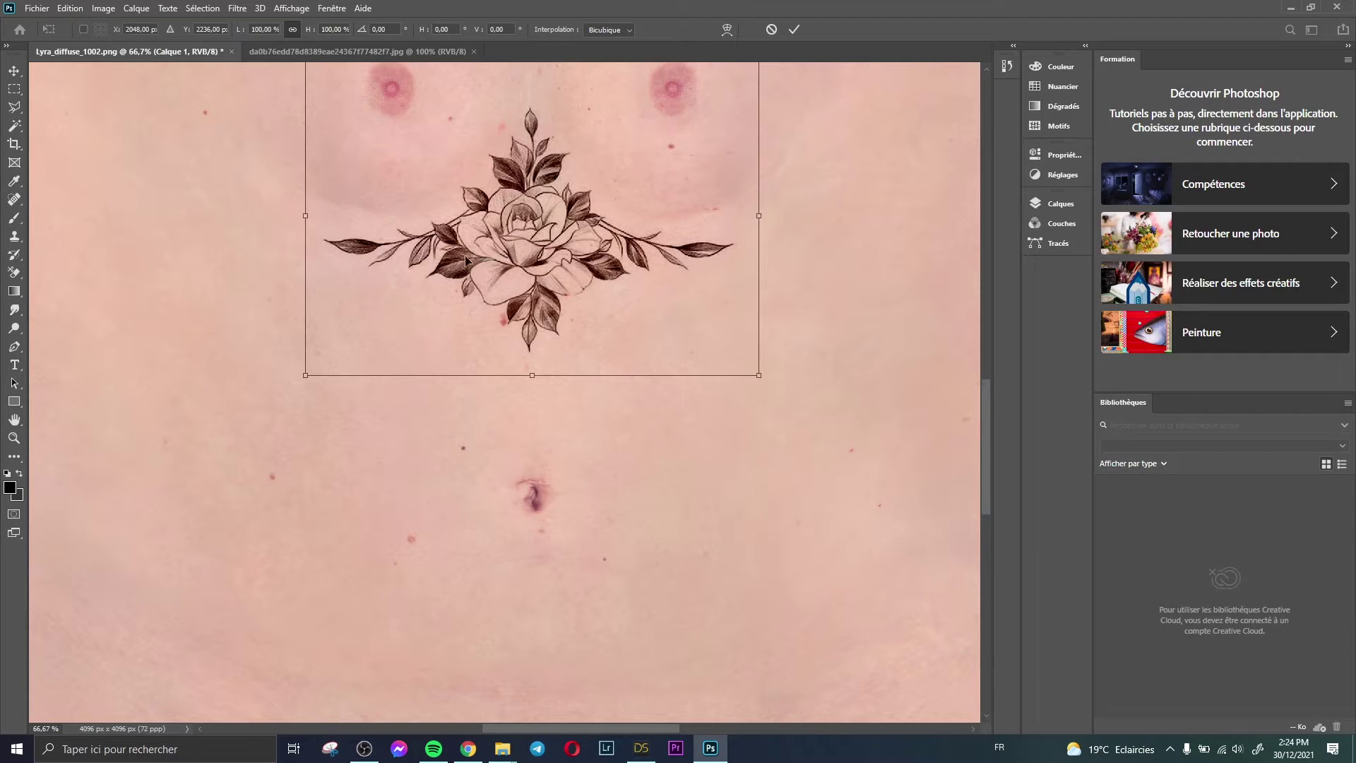
pyautogui.press('Return')
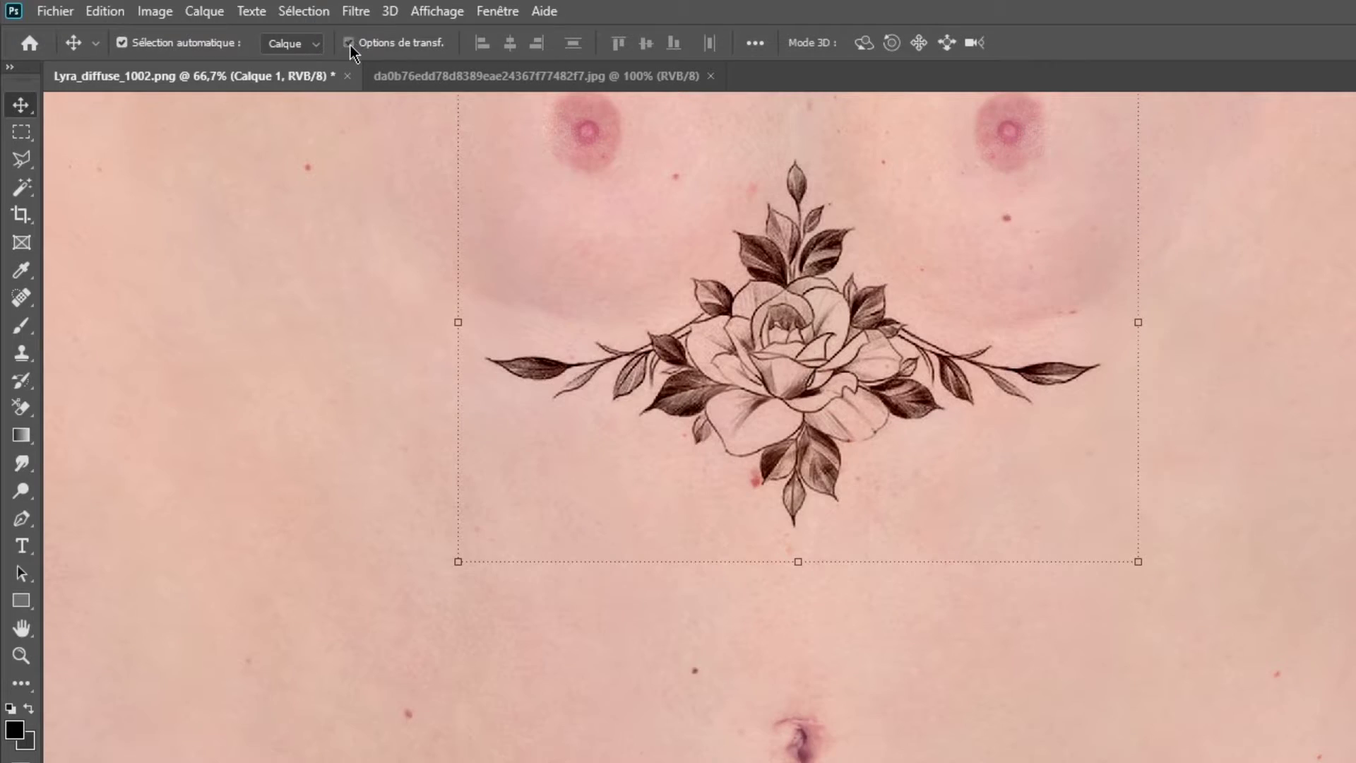
pyautogui.click(349, 43)
pyautogui.click(349, 43)
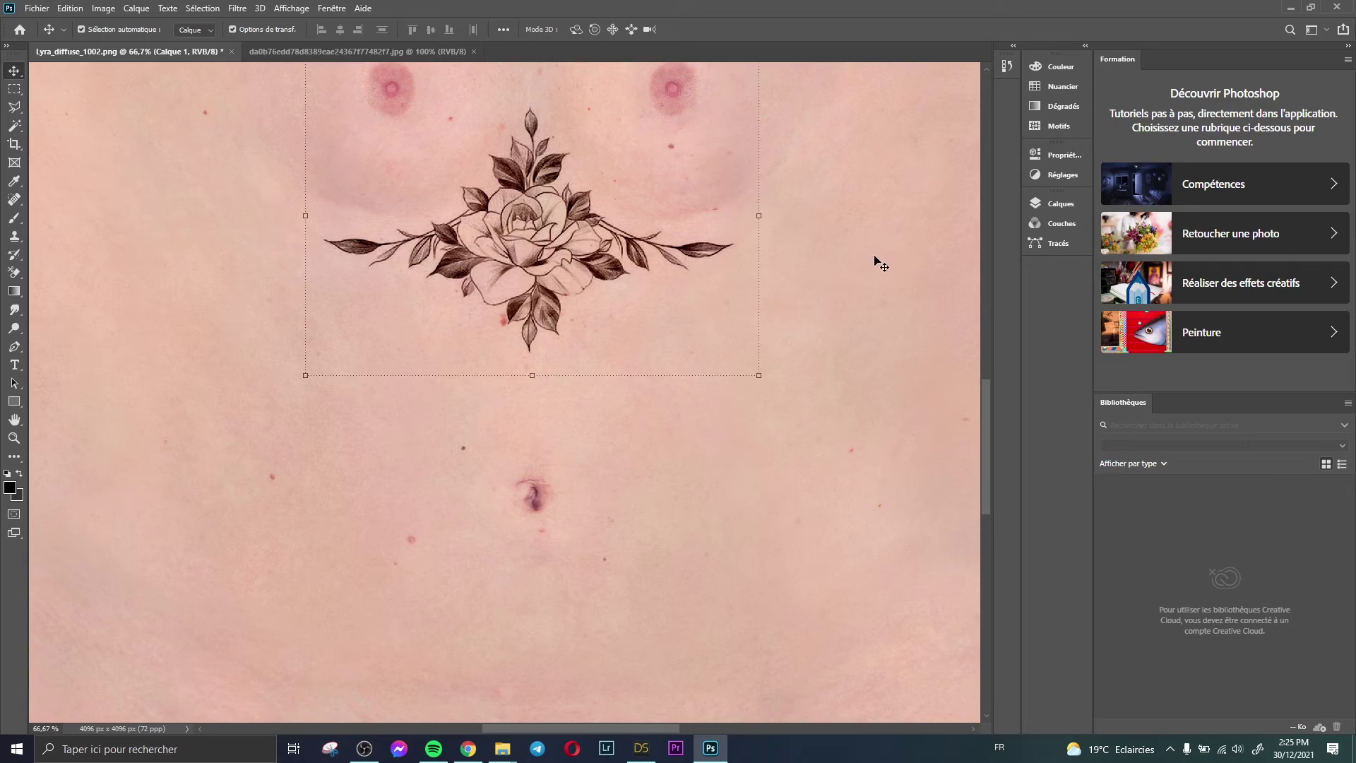
# Export the tattooed texture as a JPG at 100% quality, named Lyra_diffuse_1002, into the Images folder
pyautogui.moveTo(990, 438); pyautogui.dragTo(726, 424)
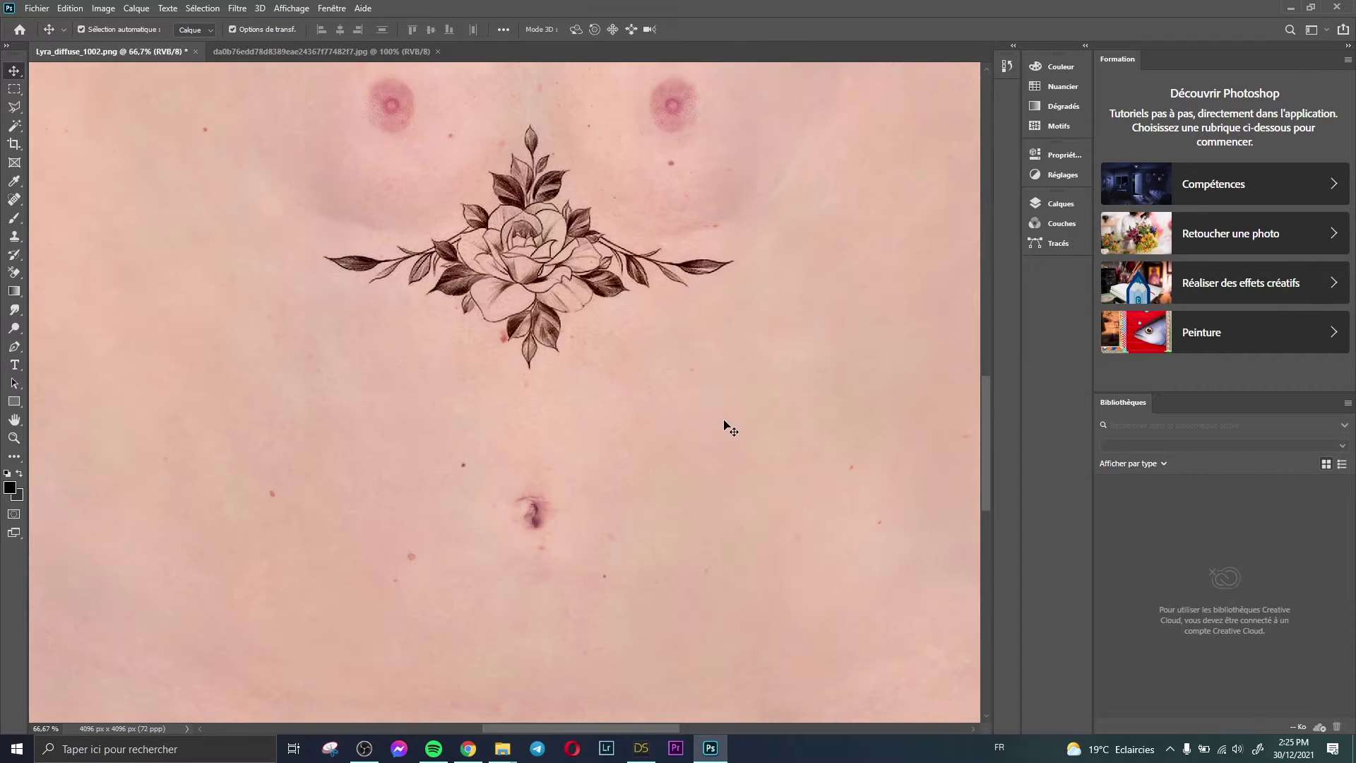
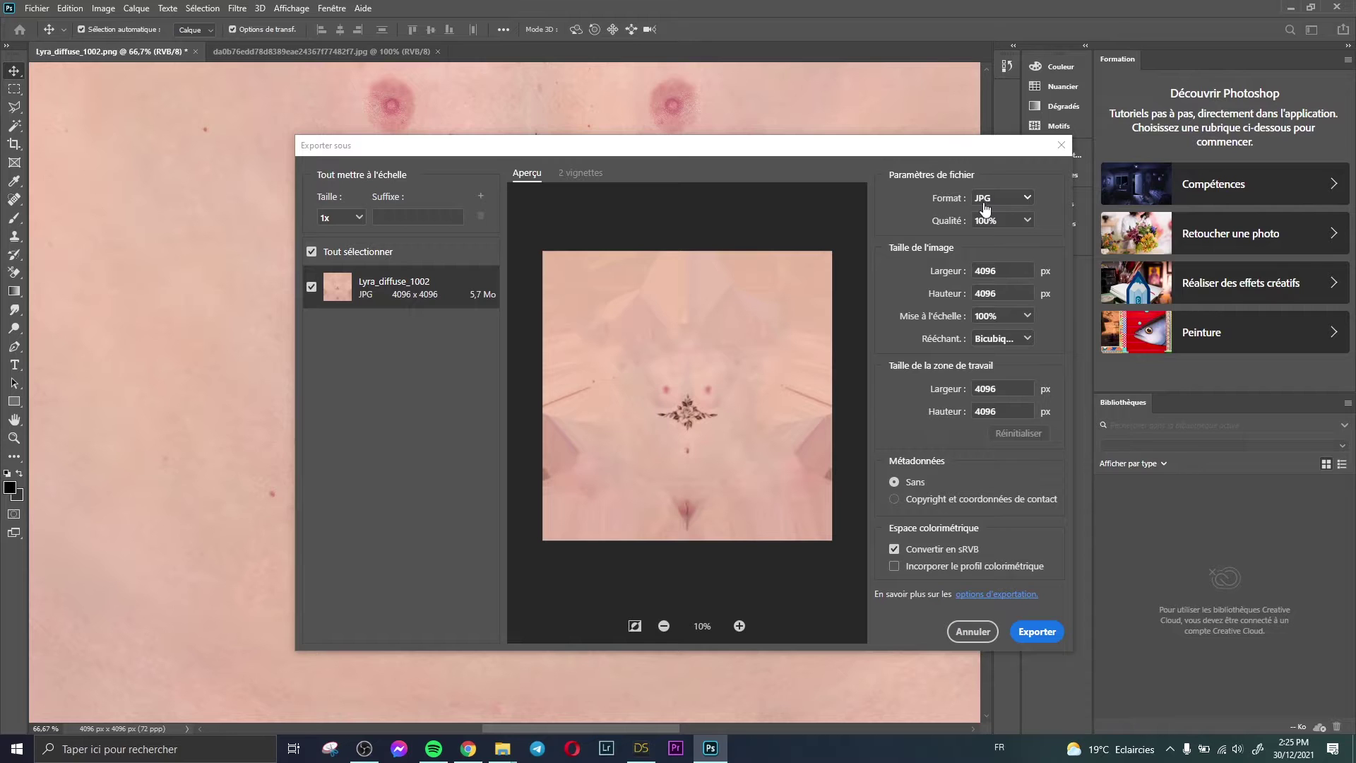
pyautogui.click(1038, 632)
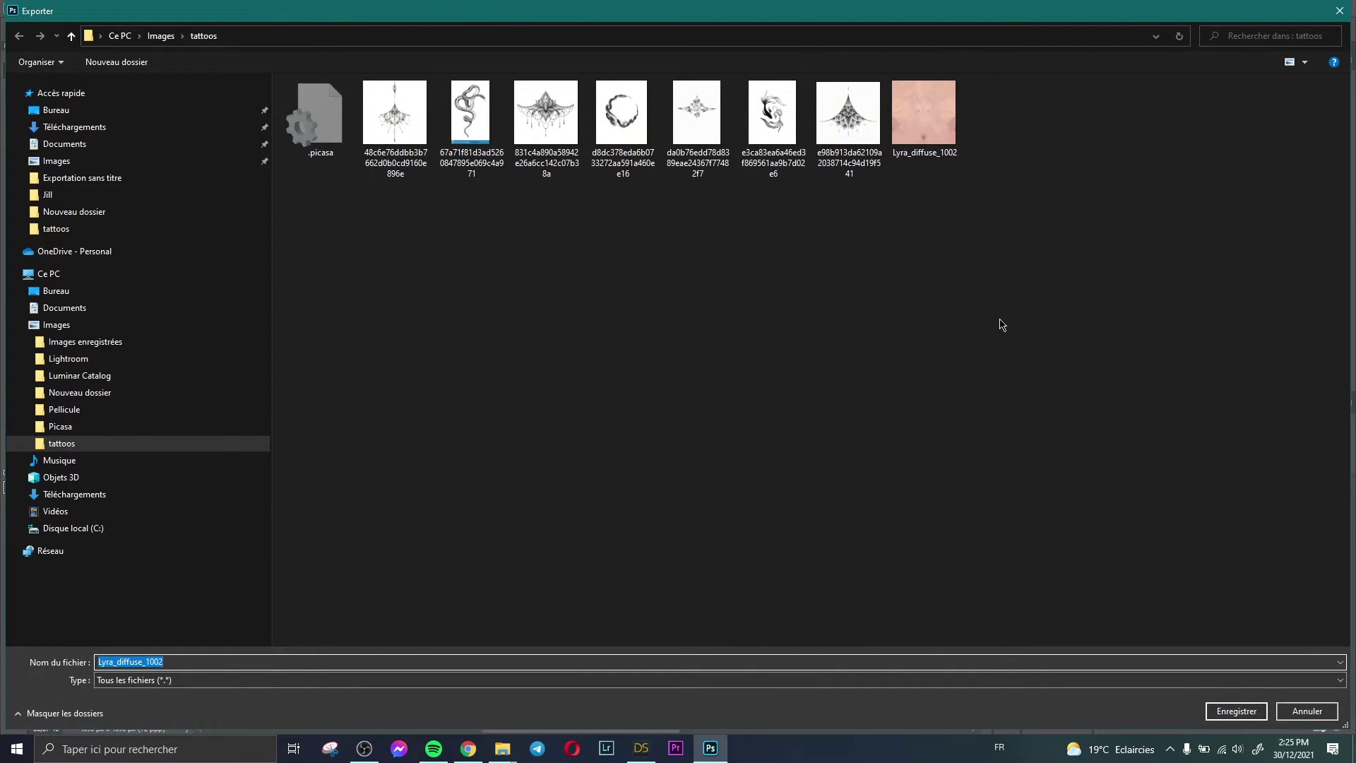
pyautogui.click(56, 162)
pyautogui.click(1261, 719)
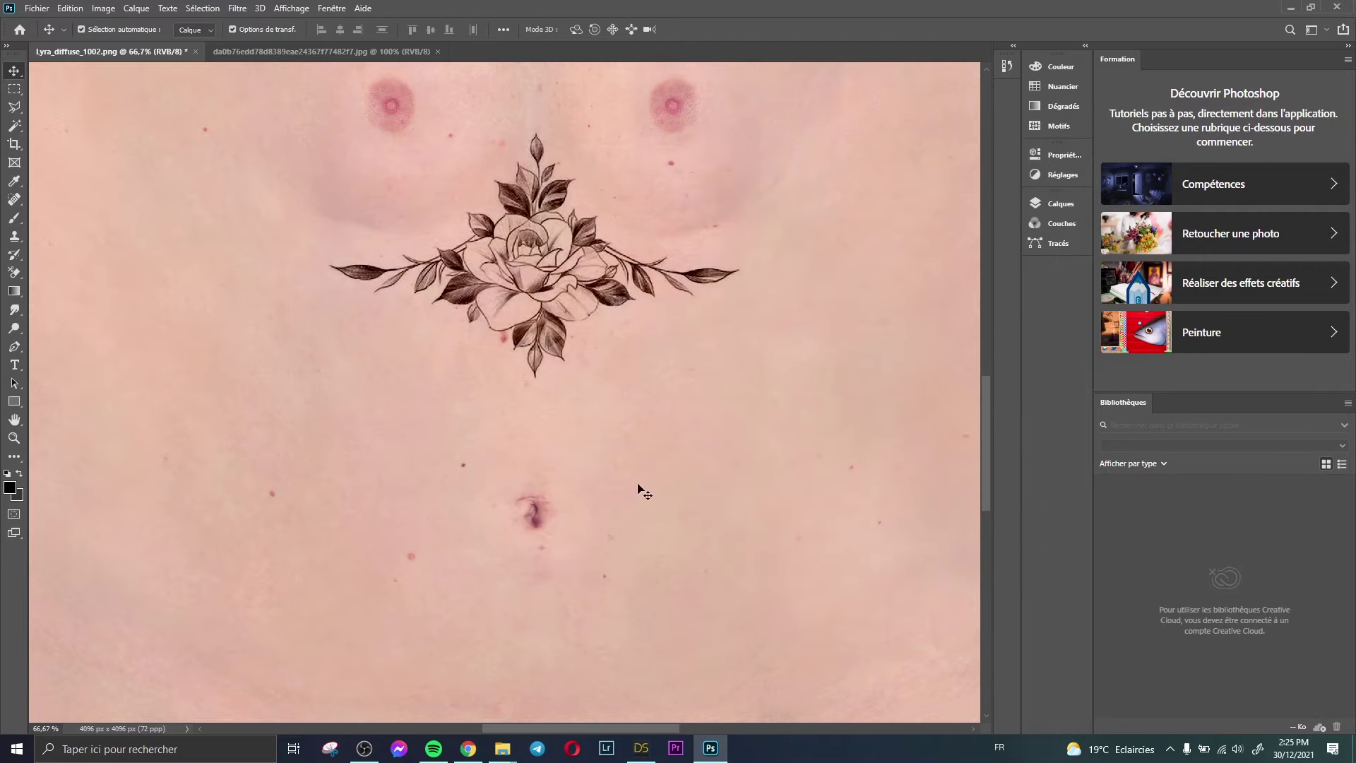
# Switch to DAZ Studio and load the exported Lyra_diffuse_1002 from the Images folder as the Torso's Base Color image
pyautogui.click(650, 741)
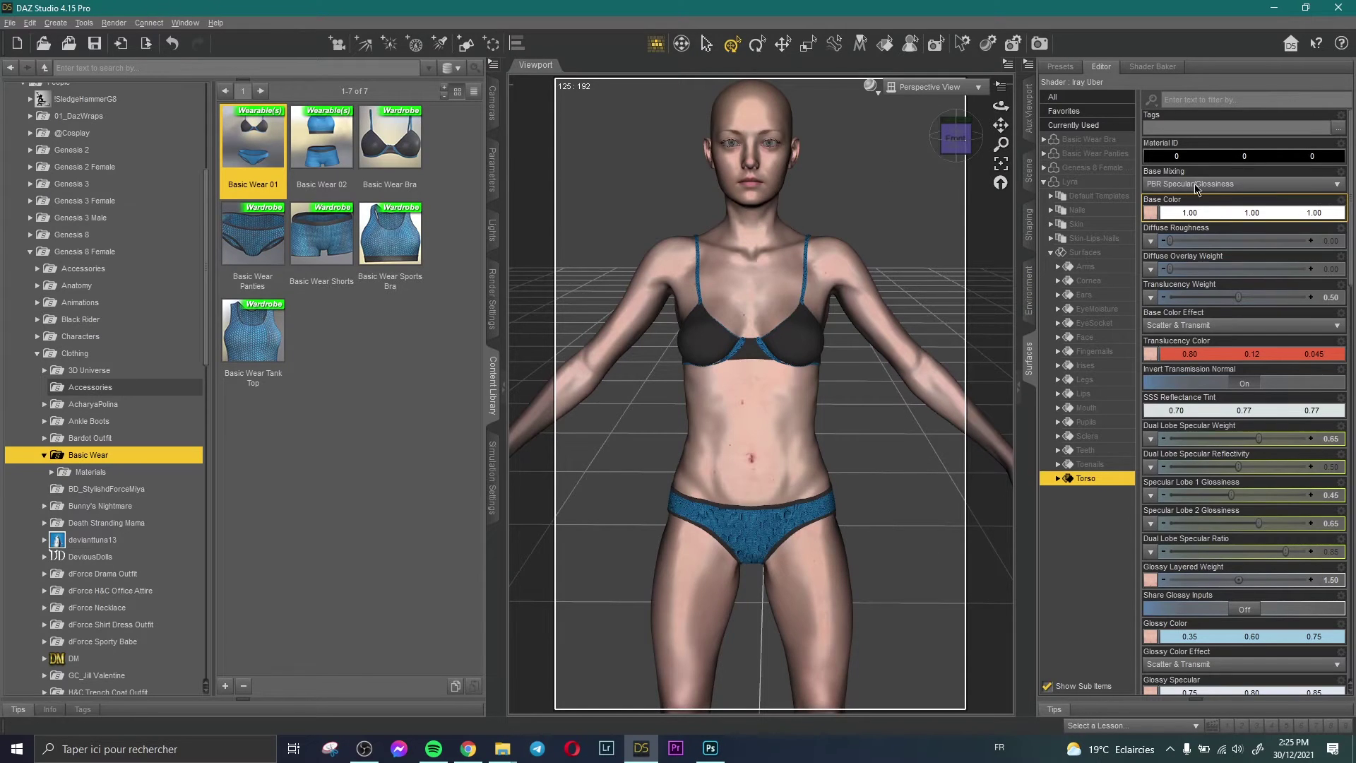
pyautogui.click(1029, 169)
pyautogui.click(1096, 112)
pyautogui.click(1030, 353)
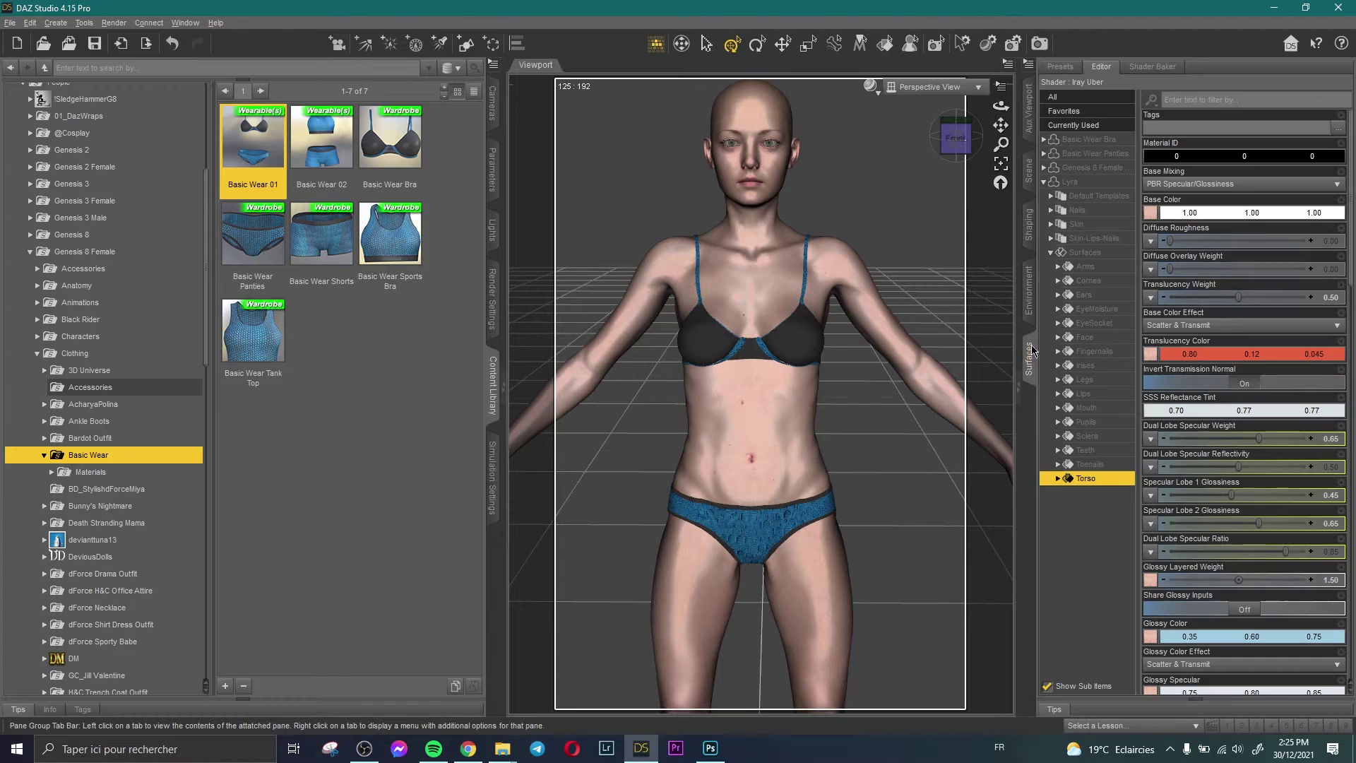
pyautogui.click(1150, 213)
pyautogui.click(1173, 187)
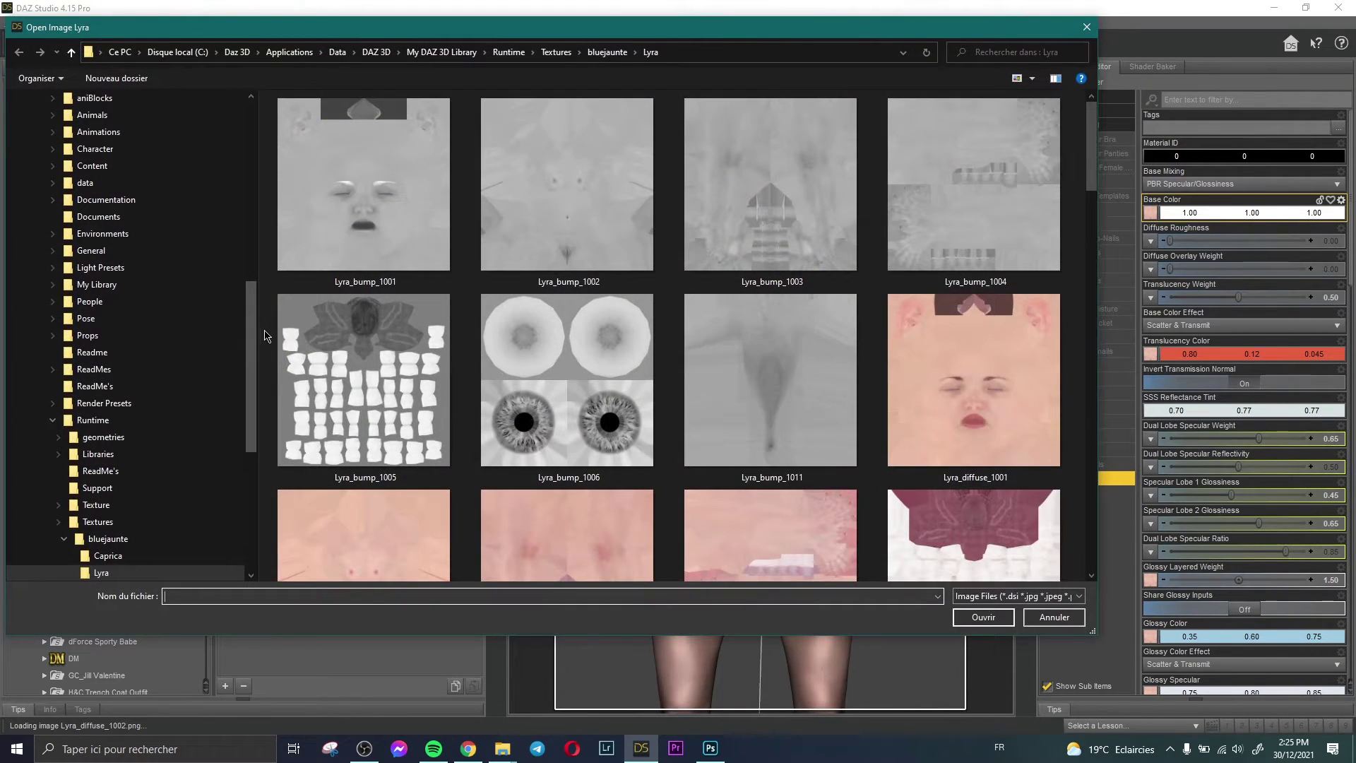
pyautogui.moveTo(252, 339); pyautogui.dragTo(251, 159)
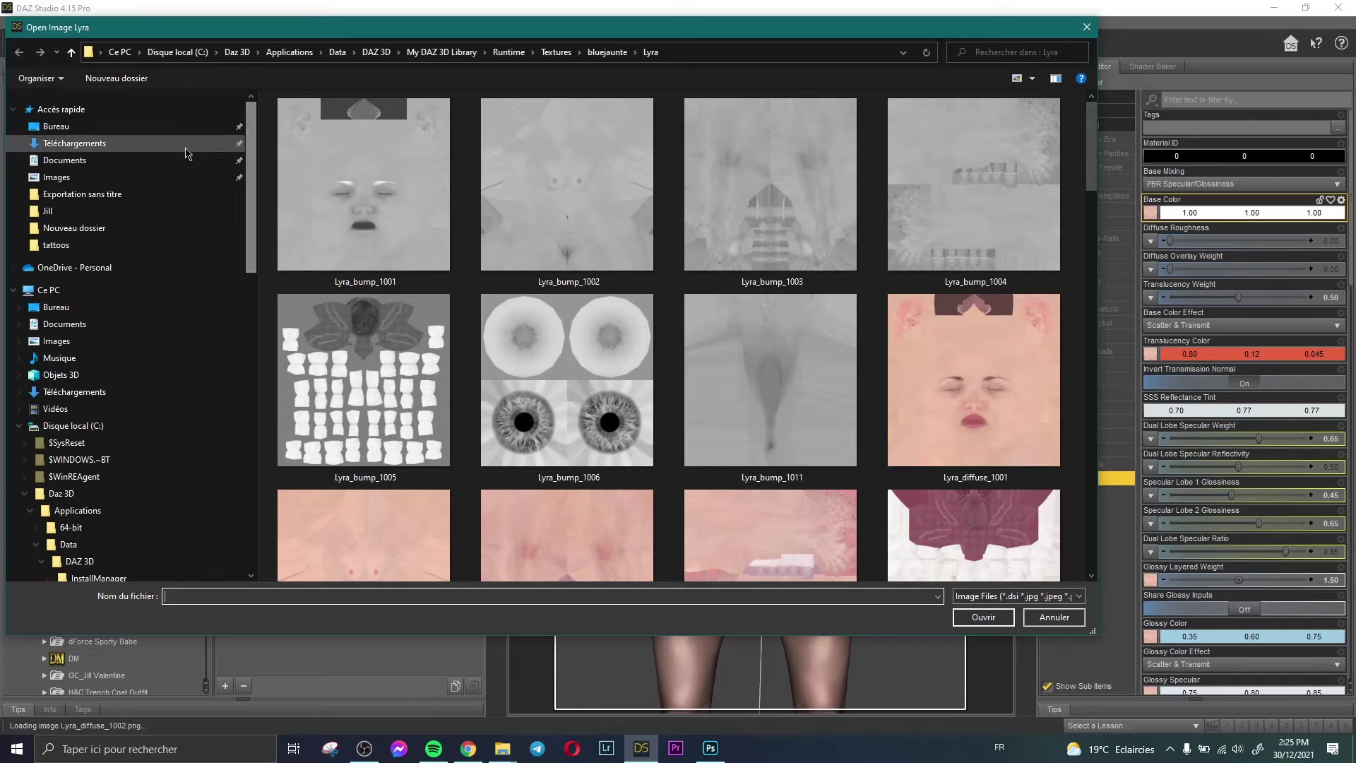
pyautogui.click(57, 177)
pyautogui.click(1066, 144)
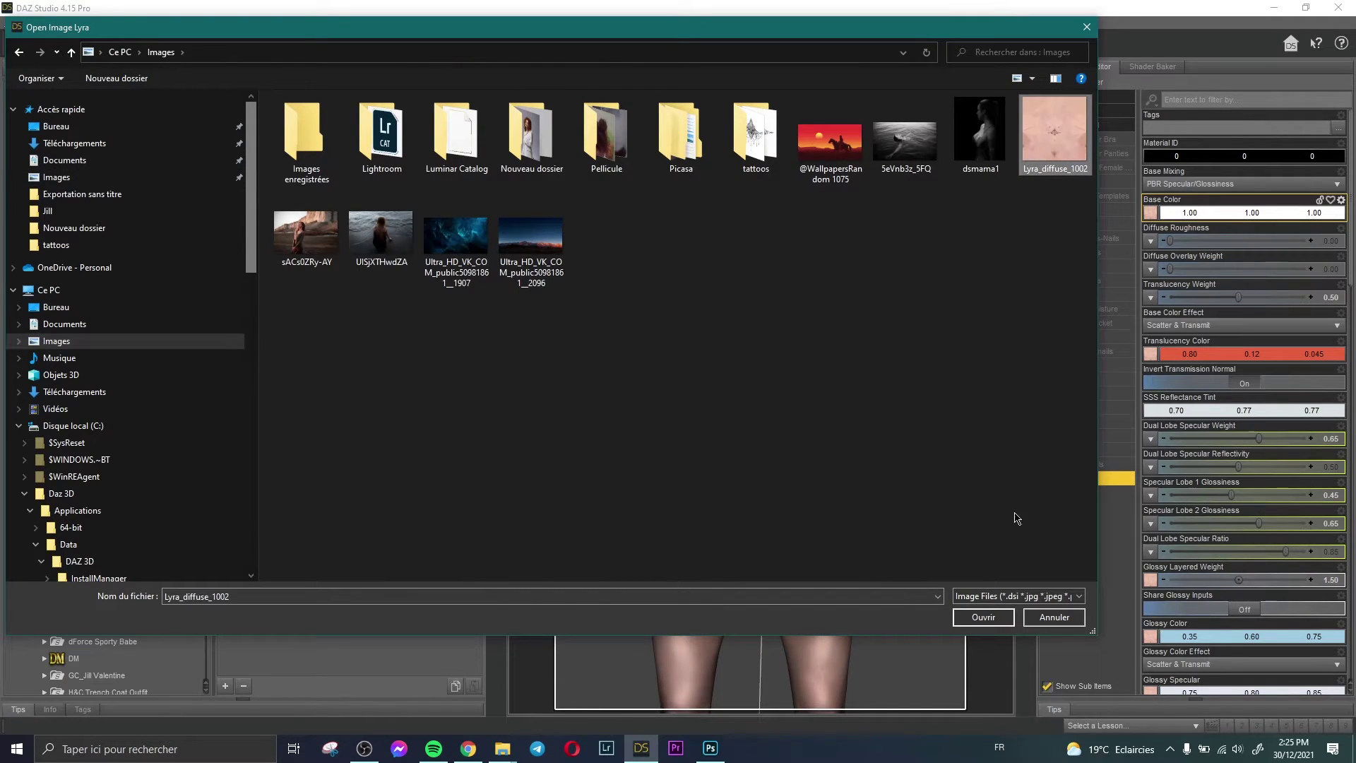
pyautogui.click(984, 617)
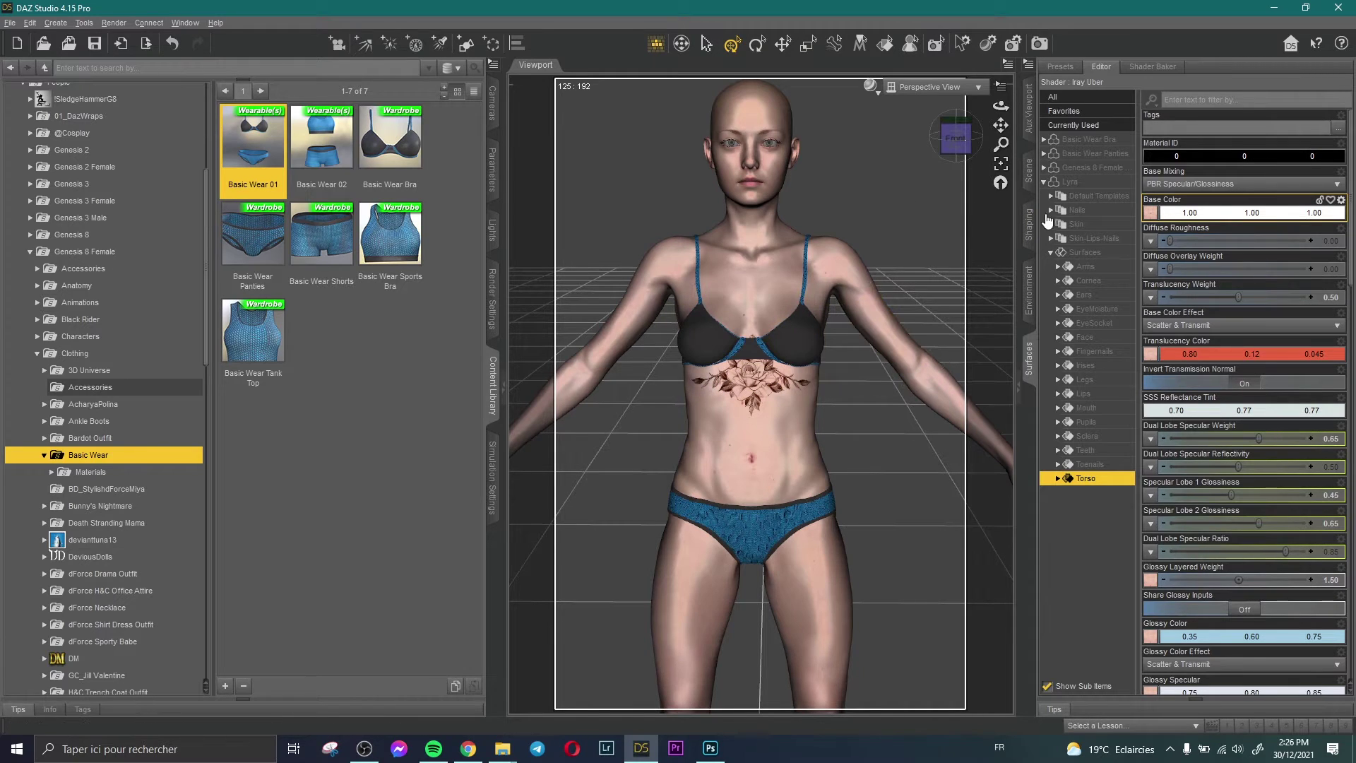
# Examine the tattoo up close on the figure's torso in the Aux Viewport's rendered preview
pyautogui.click(1029, 111)
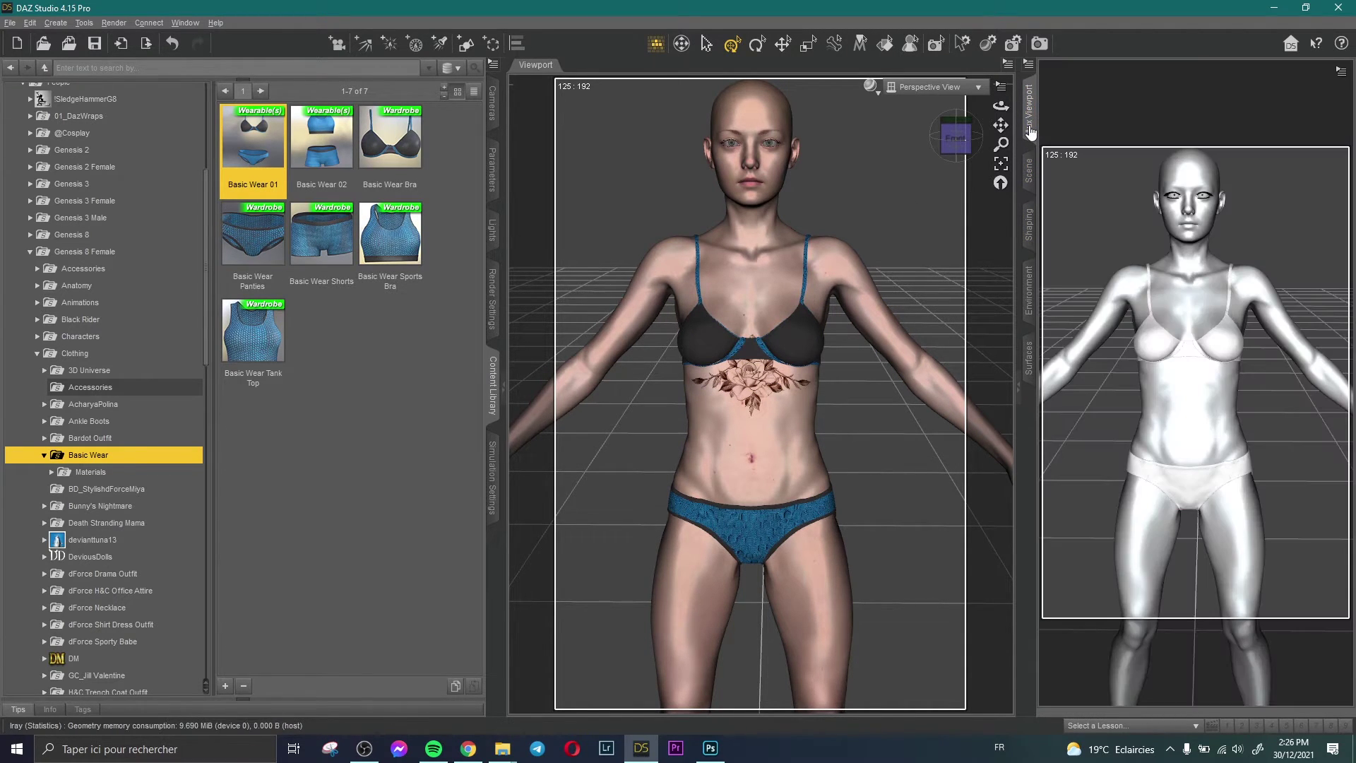
pyautogui.scroll(10, 941, 217)
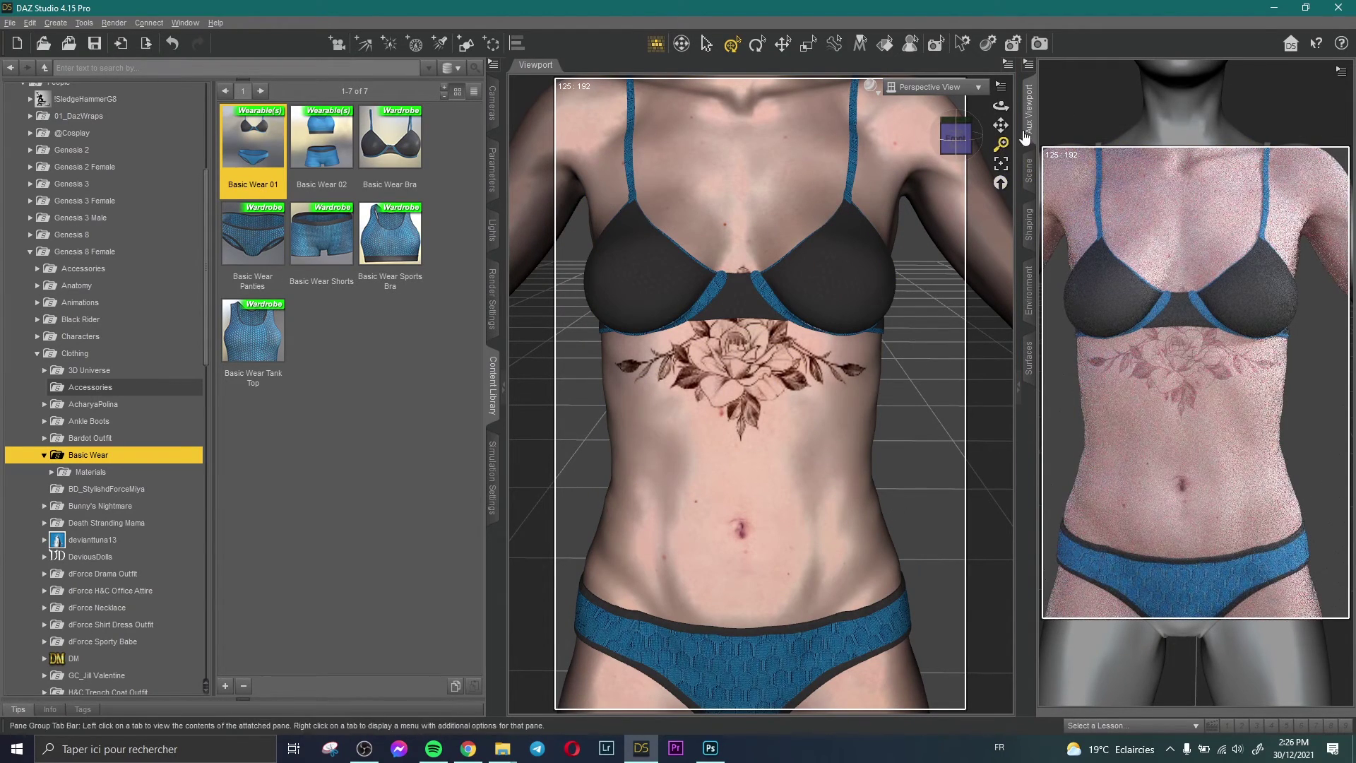
pyautogui.moveTo(1005, 106); pyautogui.dragTo(1007, 106)
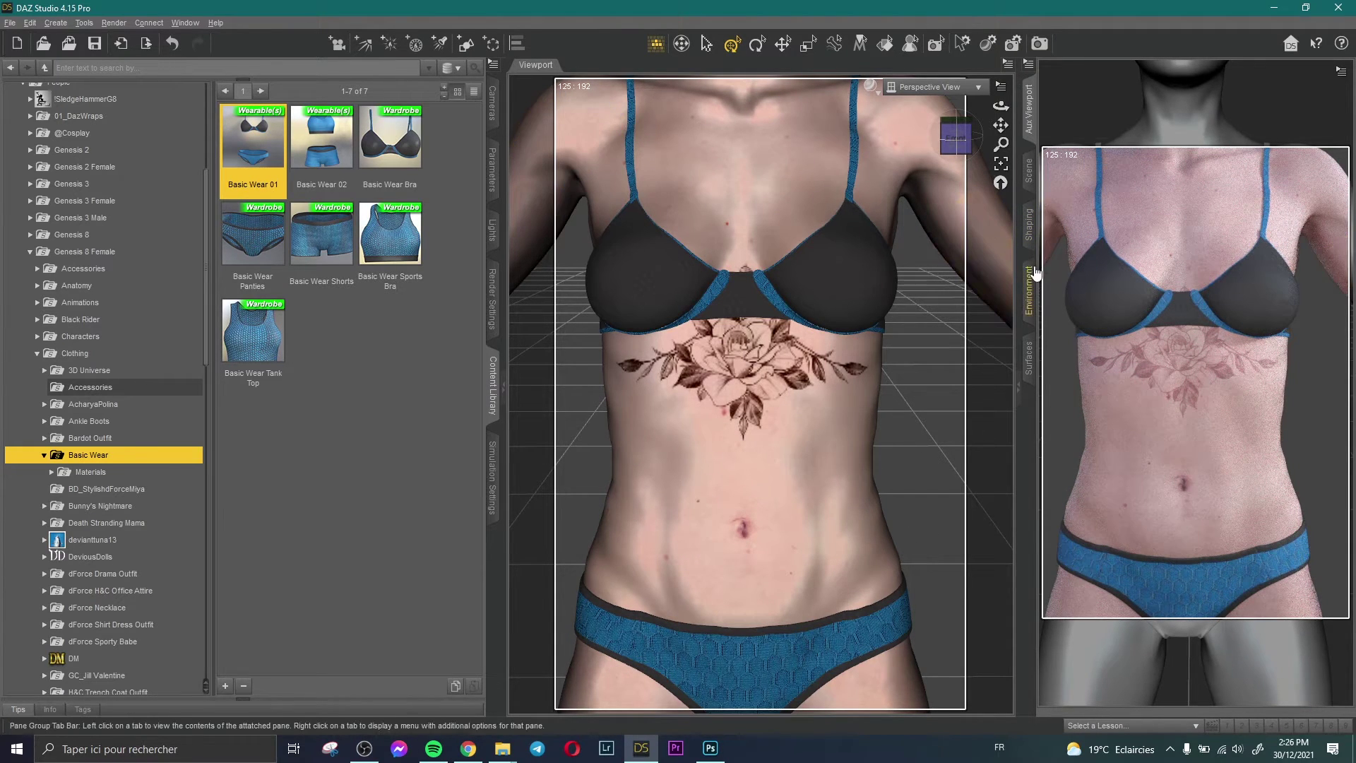
# Load Lyra_diffuse_1002 from the Images folder as the Torso's Translucency Color image and check the tattoo in the rendered preview
pyautogui.click(1029, 359)
pyautogui.moveTo(1149, 353)
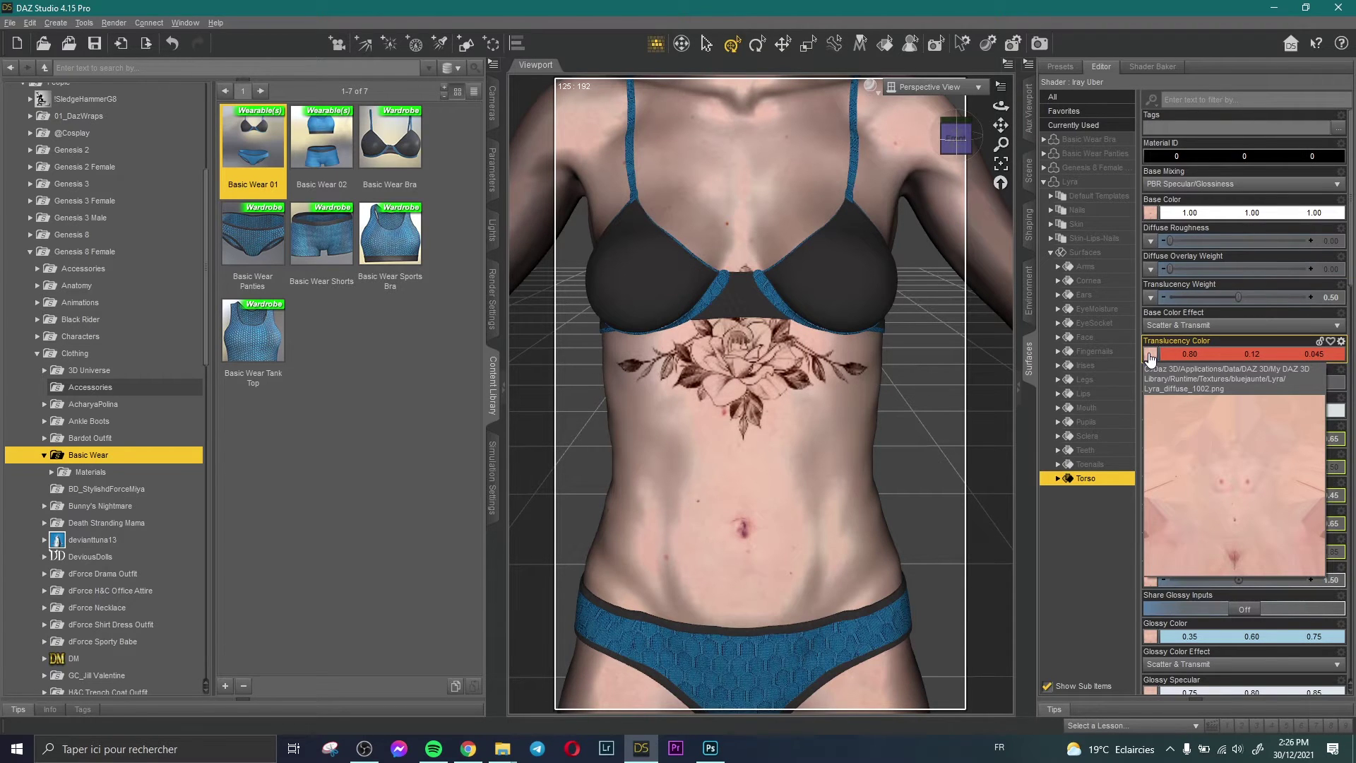
pyautogui.click(1150, 359)
pyautogui.click(1170, 172)
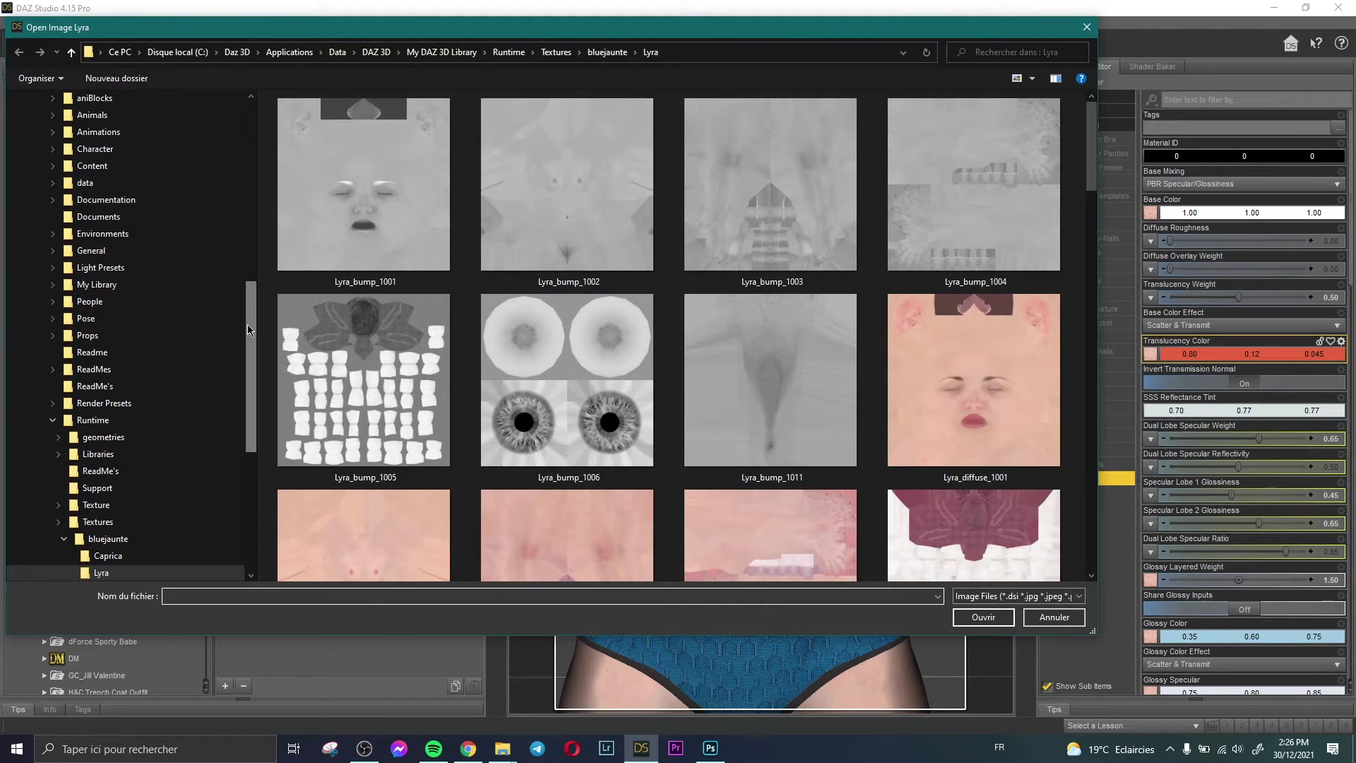
pyautogui.scroll(10, 248, 353)
pyautogui.click(85, 177)
pyautogui.click(1055, 135)
pyautogui.click(999, 613)
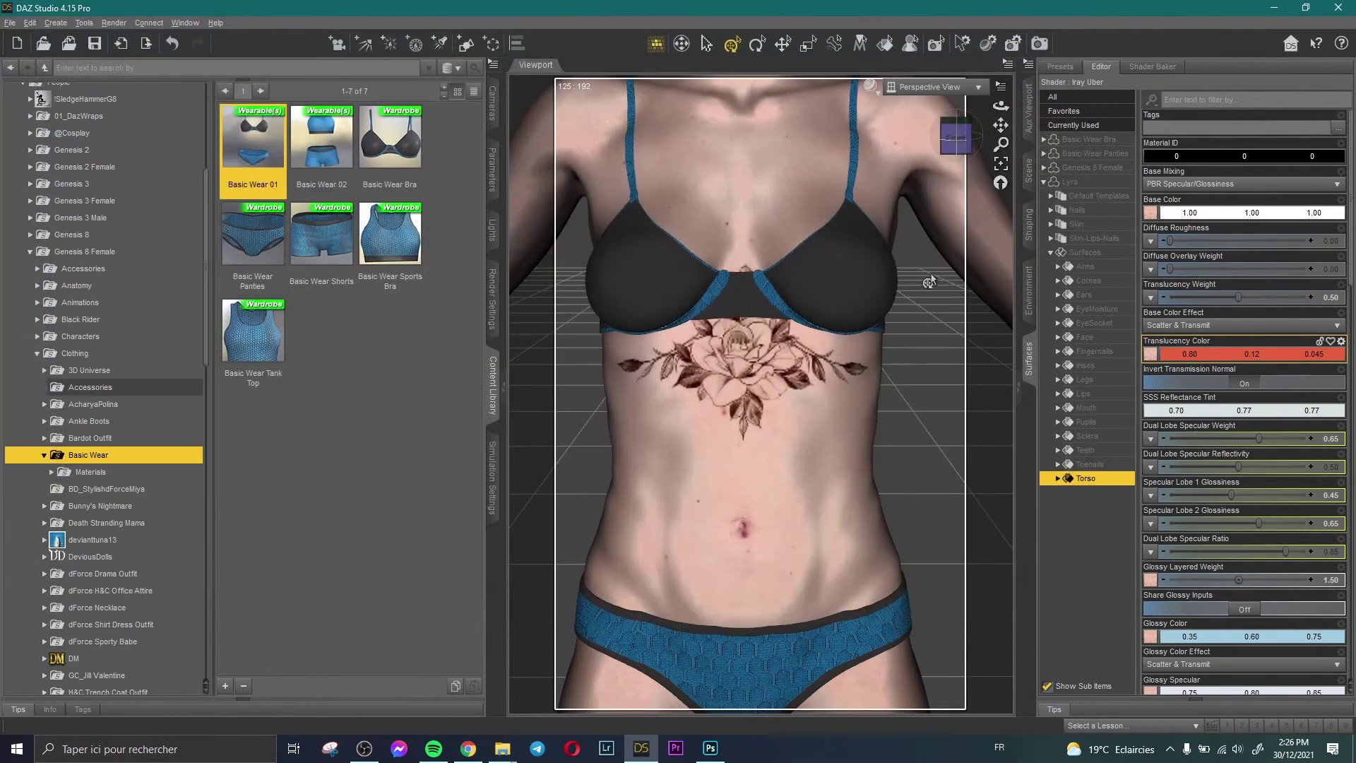
pyautogui.click(1023, 138)
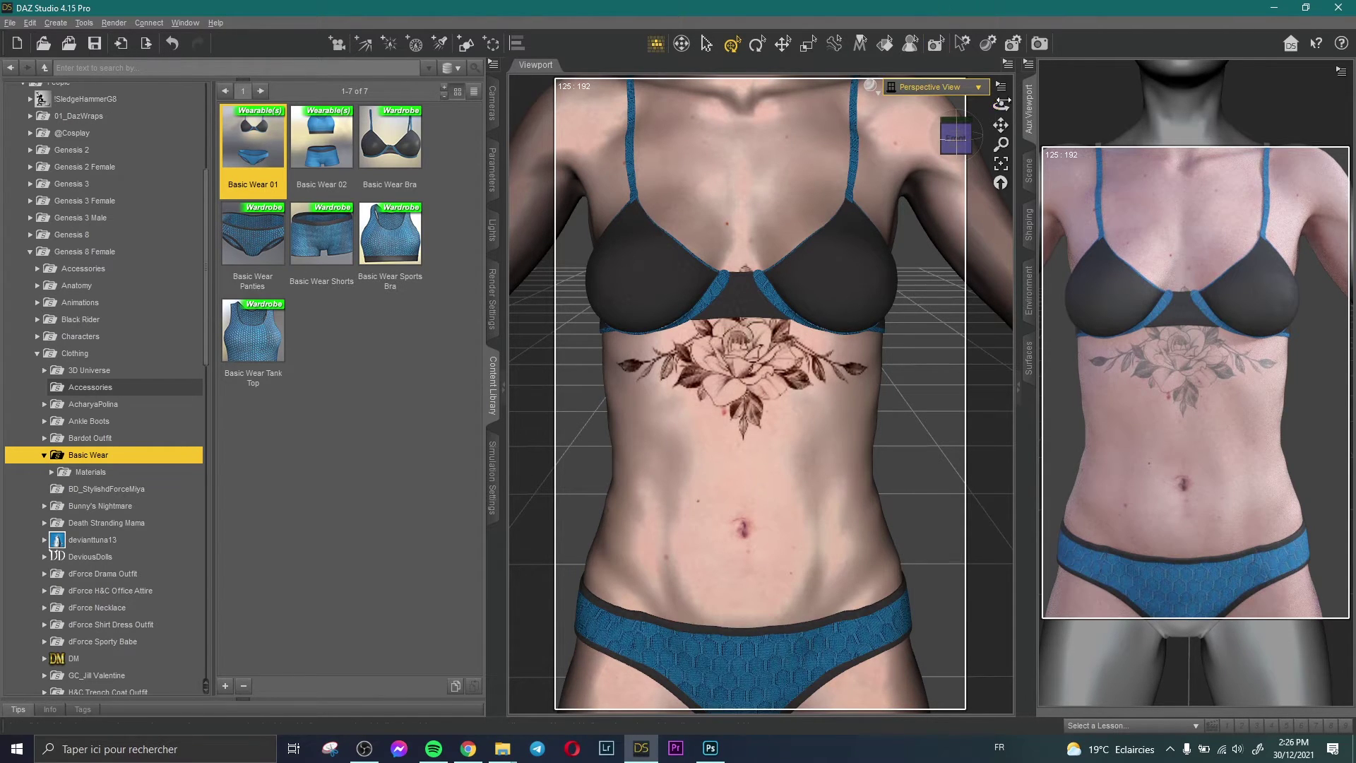
# Hide the Basic Wear Bra and check the uncovered tattoo on the torso in the Aux Viewport's rendered preview
pyautogui.moveTo(1003, 127); pyautogui.dragTo(1004, 212)
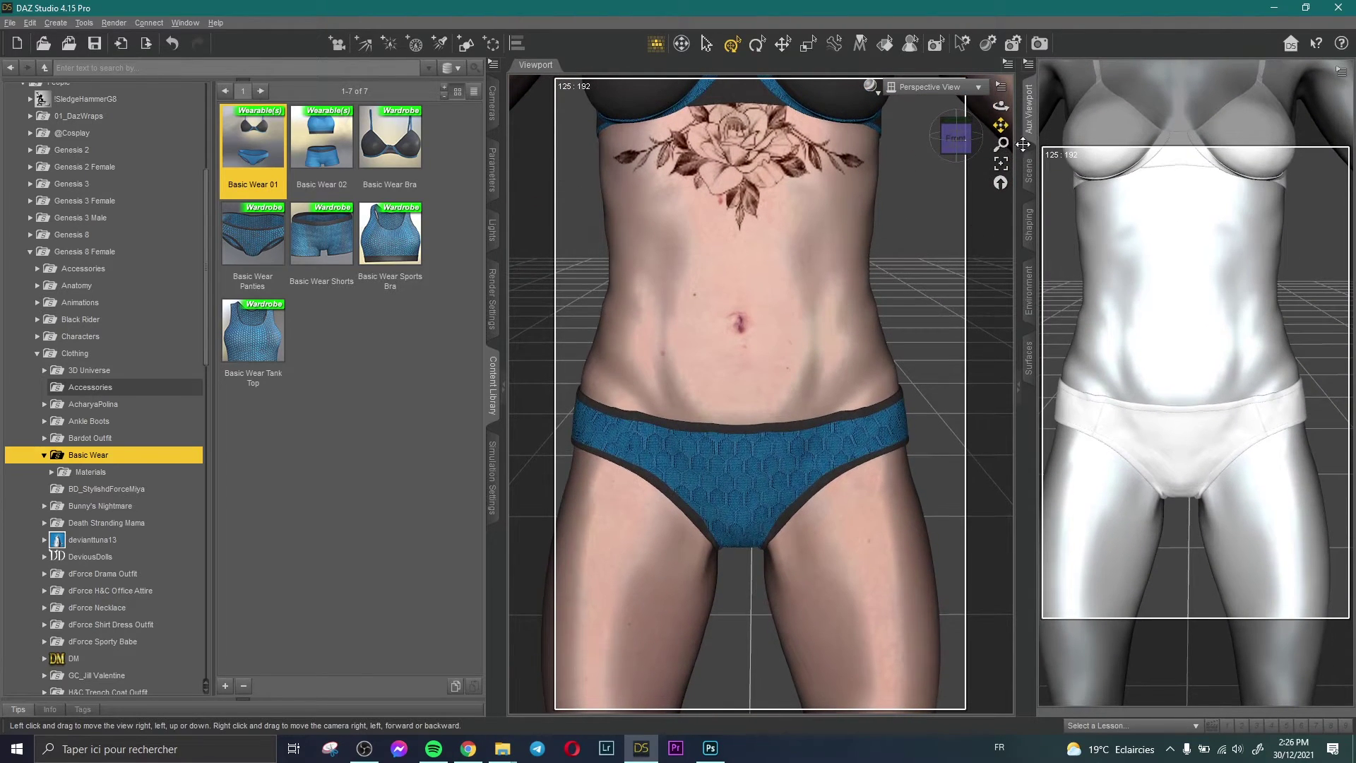
pyautogui.click(1028, 171)
pyautogui.doubleClick(1092, 109)
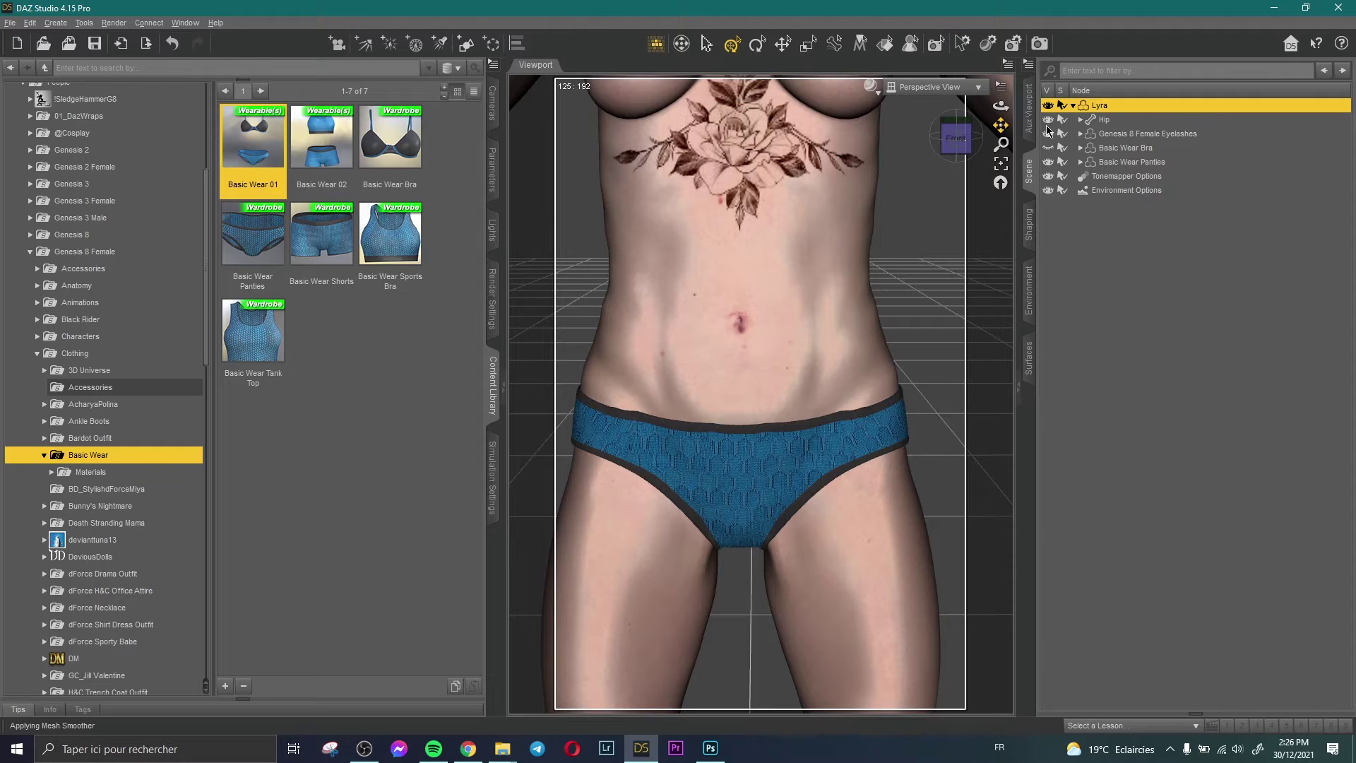
pyautogui.click(1031, 107)
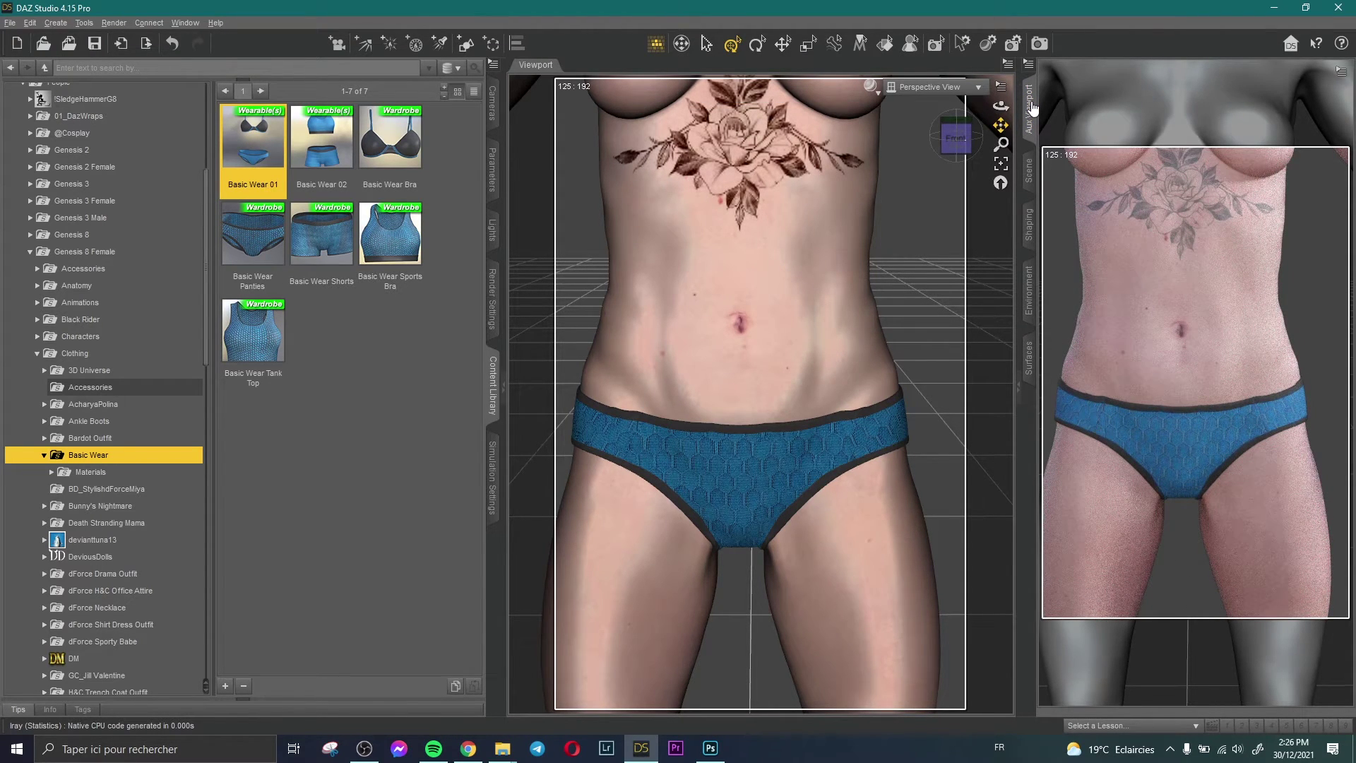
pyautogui.click(806, 197)
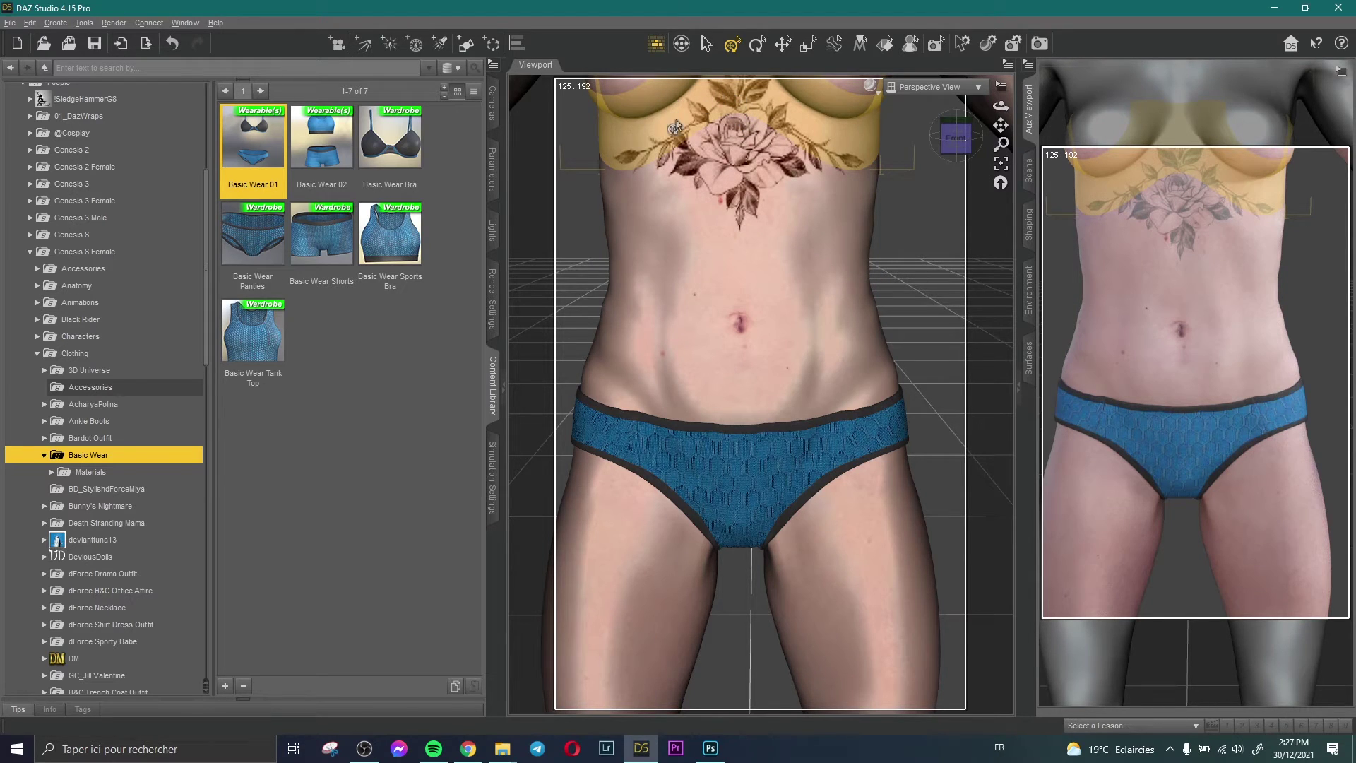
# Switch to Photoshop to review the tattoo on the torso texture, and return to DAZ Studio to show the Basic Wear Bra again
pyautogui.click(708, 743)
pyautogui.moveTo(555, 283); pyautogui.dragTo(554, 260)
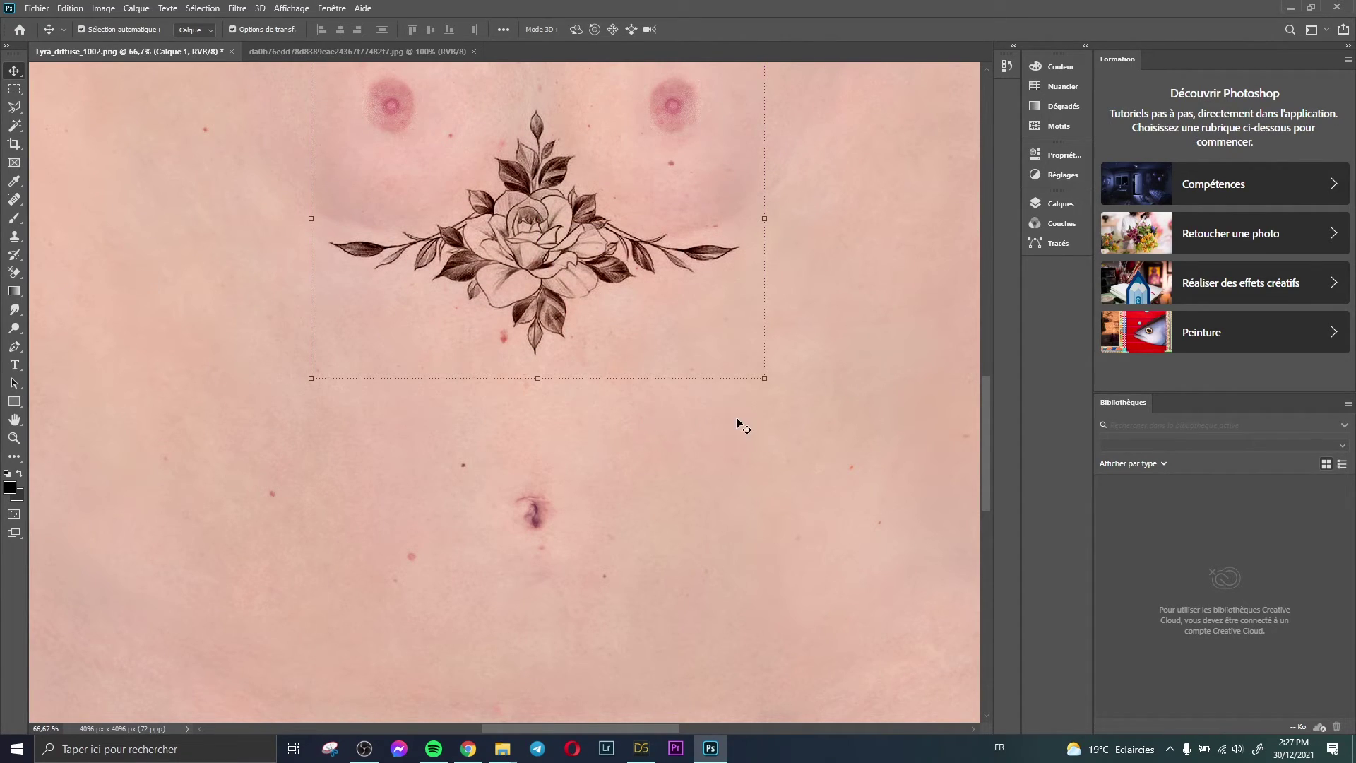
pyautogui.click(640, 748)
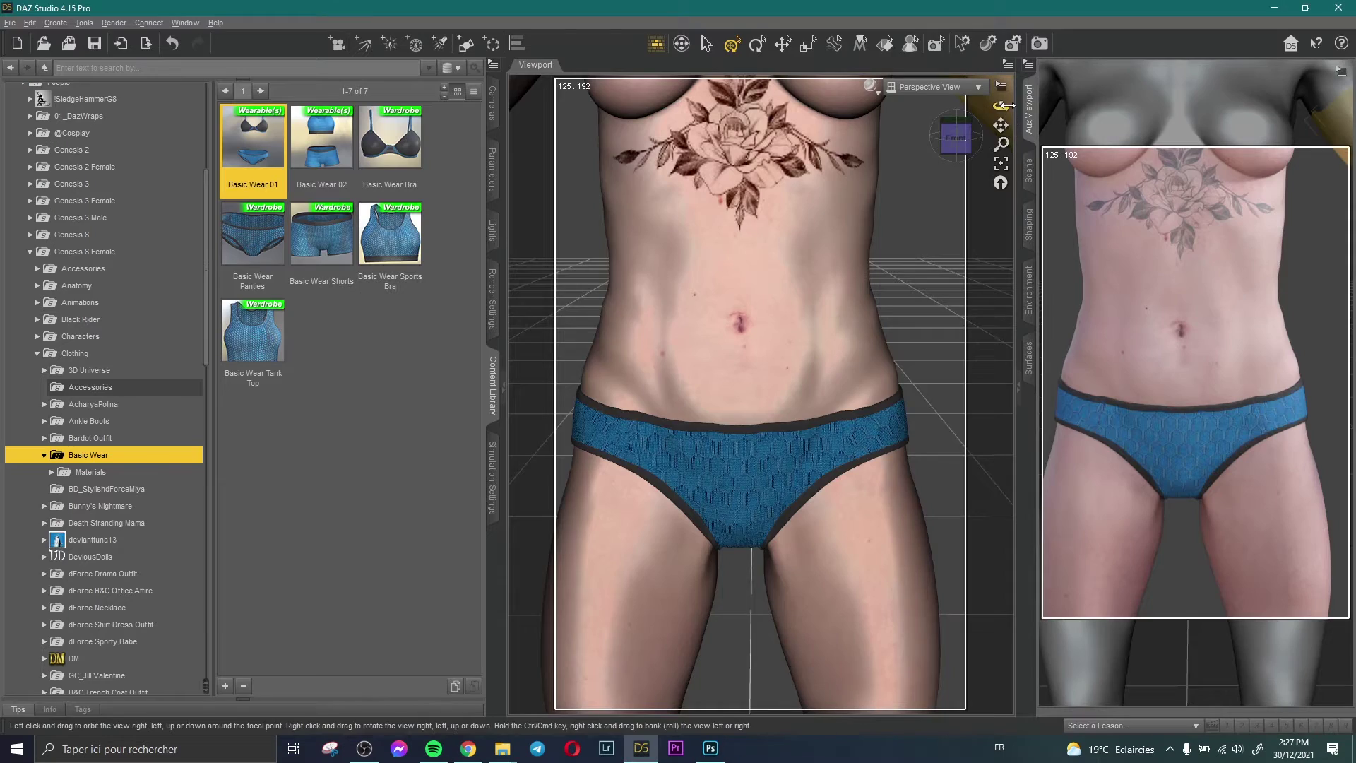
pyautogui.click(1029, 169)
pyautogui.moveTo(1000, 107); pyautogui.dragTo(997, 111)
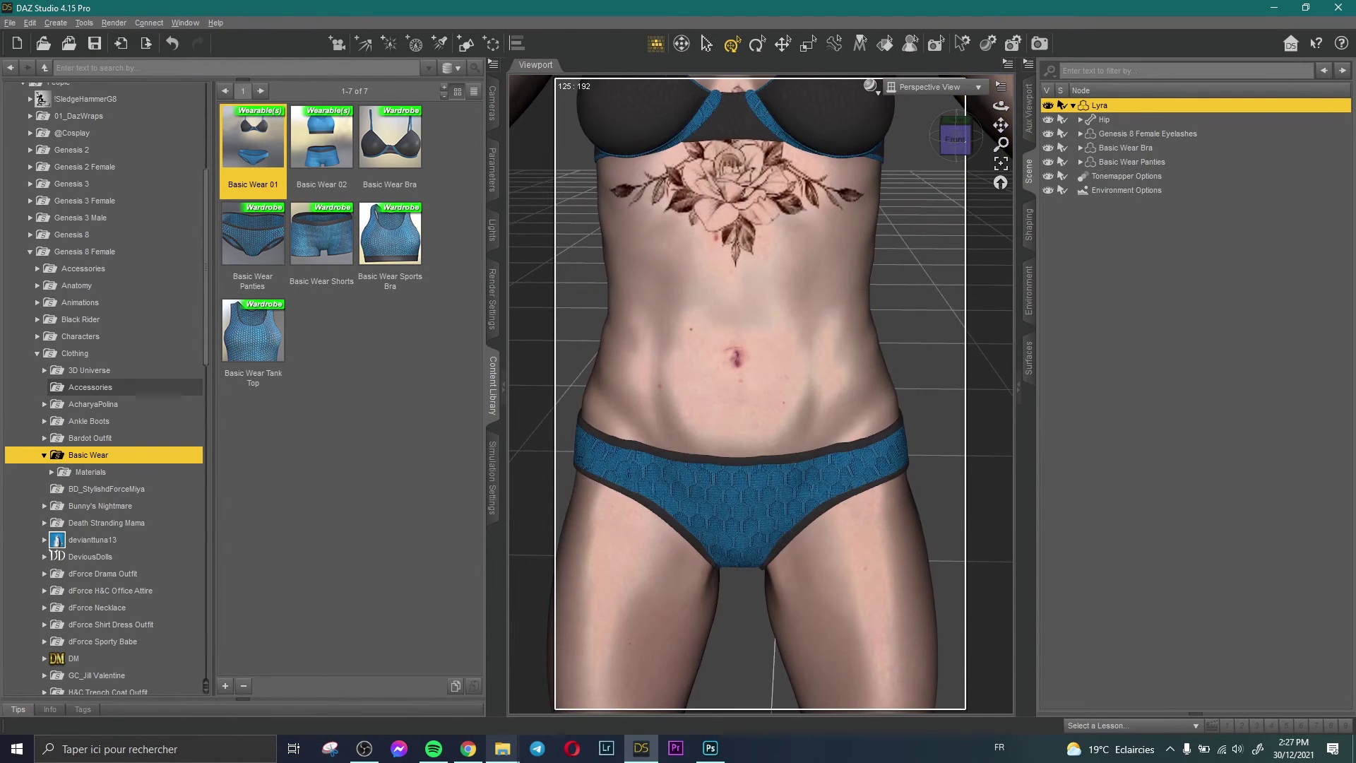
# Switch to File Explorer's Exportation sans titre folder and examine the chest tattoo in the finished render 78mlkjx up close
pyautogui.click(424, 678)
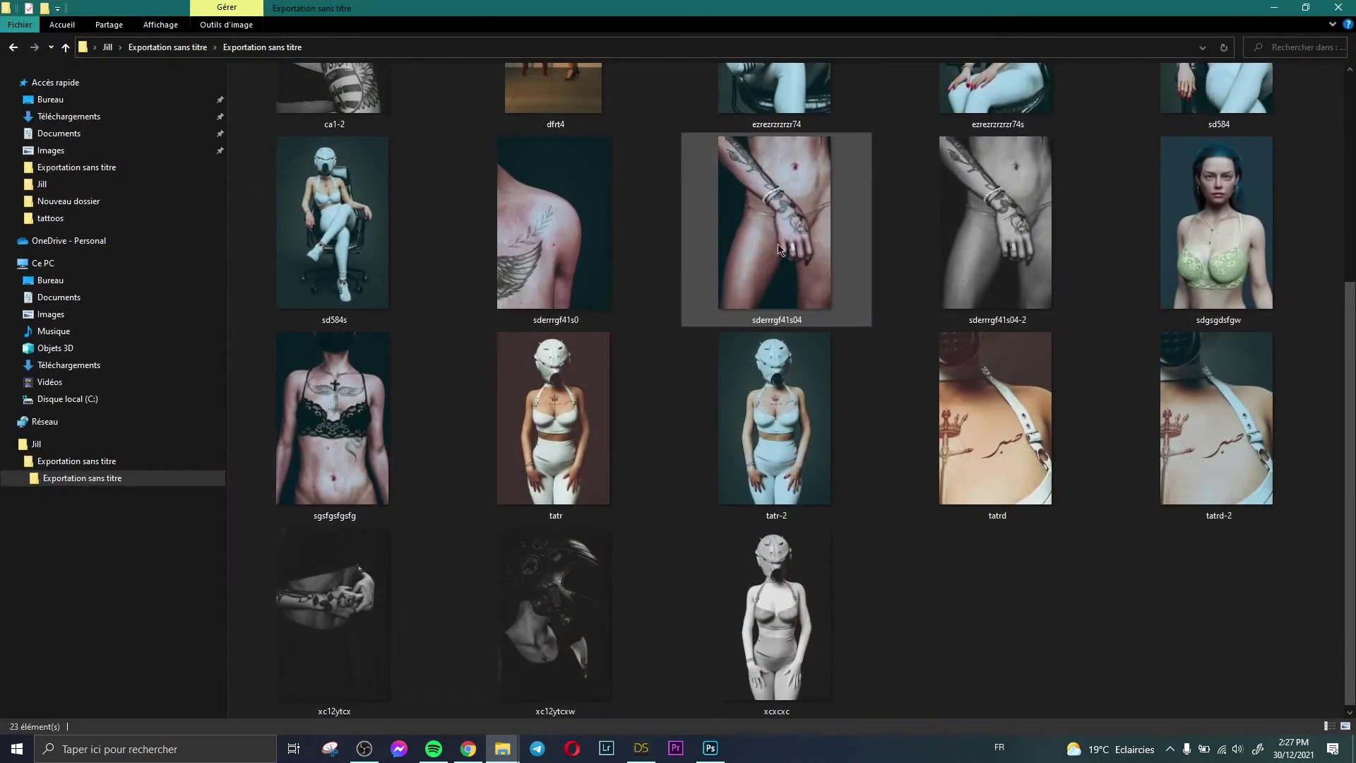
pyautogui.scroll(5, 794, 223)
pyautogui.doubleClick(543, 171)
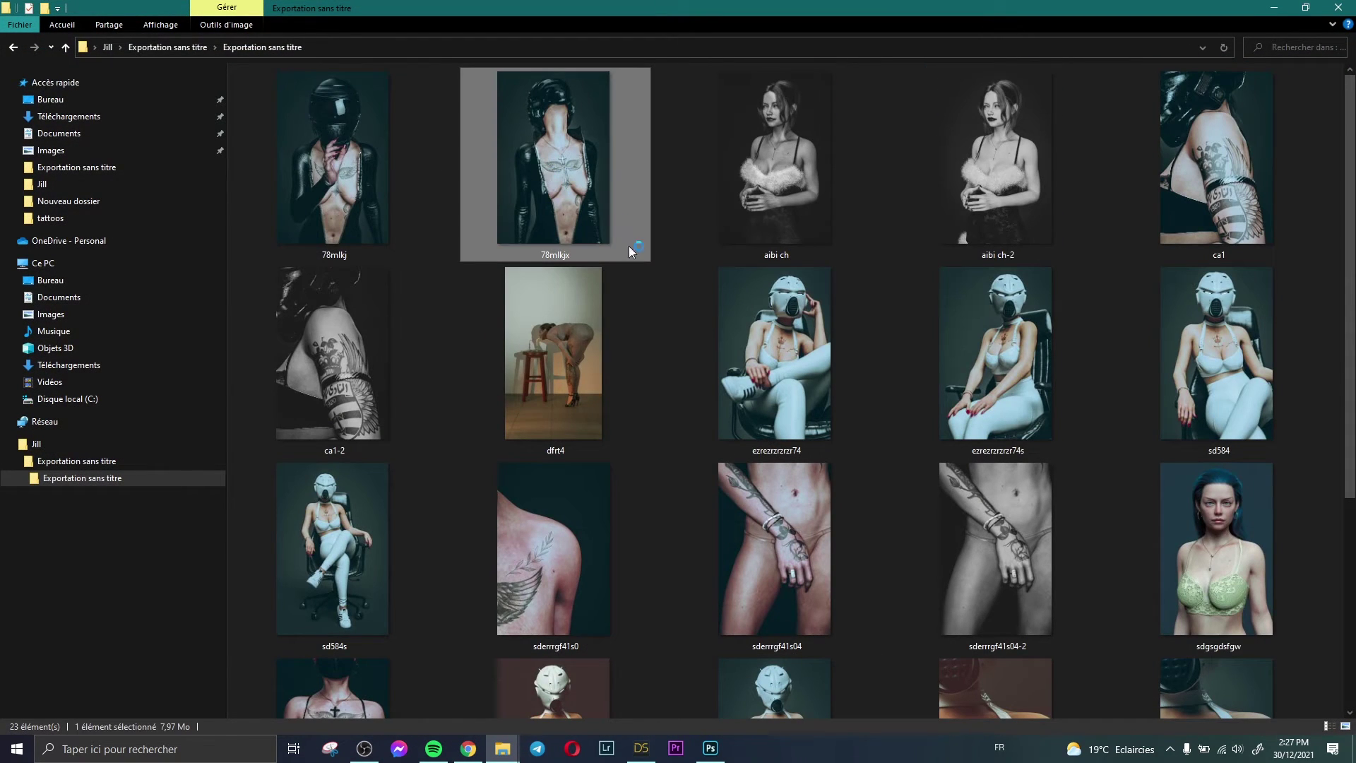
pyautogui.scroll(2, 758, 346)
pyautogui.scroll(-2, 757, 346)
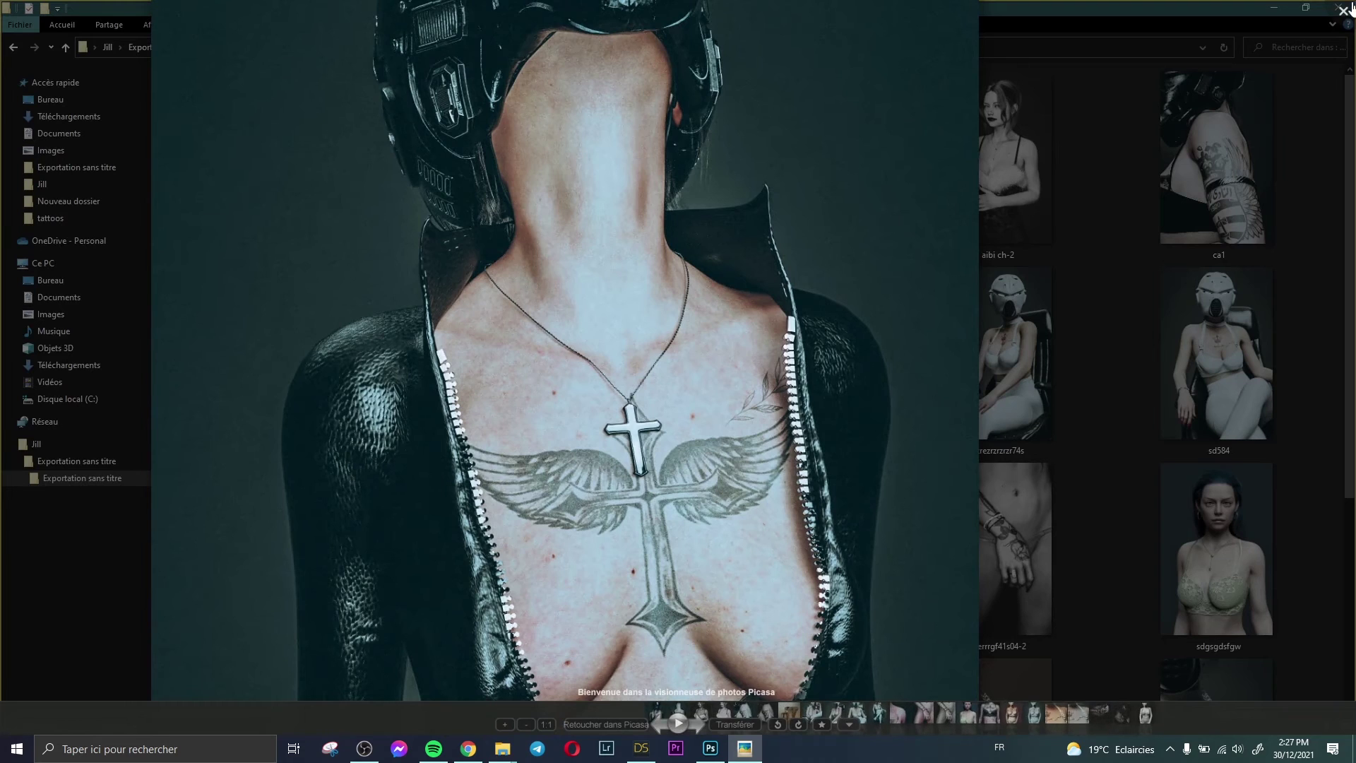
pyautogui.press('Escape')
# View the finished render 78mlkj, browse the other tattooed character renders in the folder, and return to DAZ Studio
pyautogui.doubleClick(328, 144)
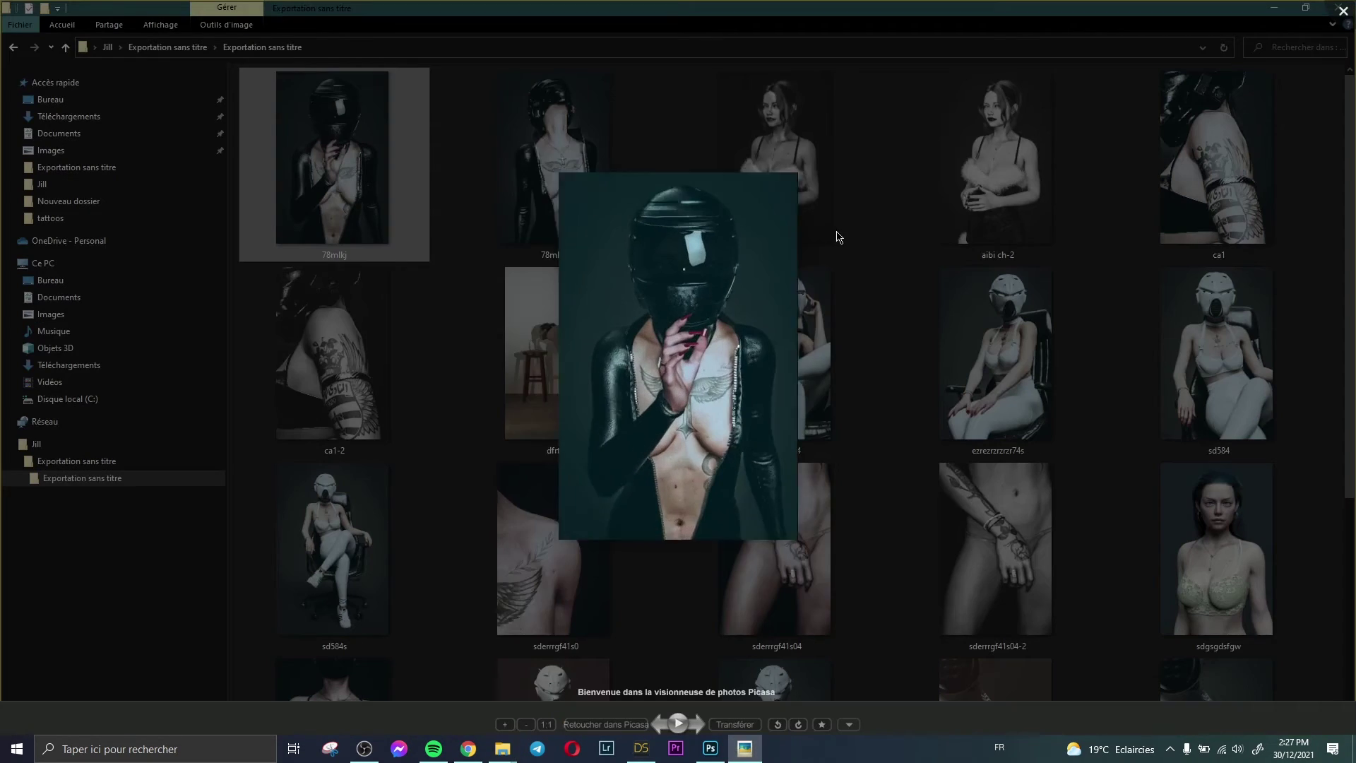
pyautogui.press('Escape')
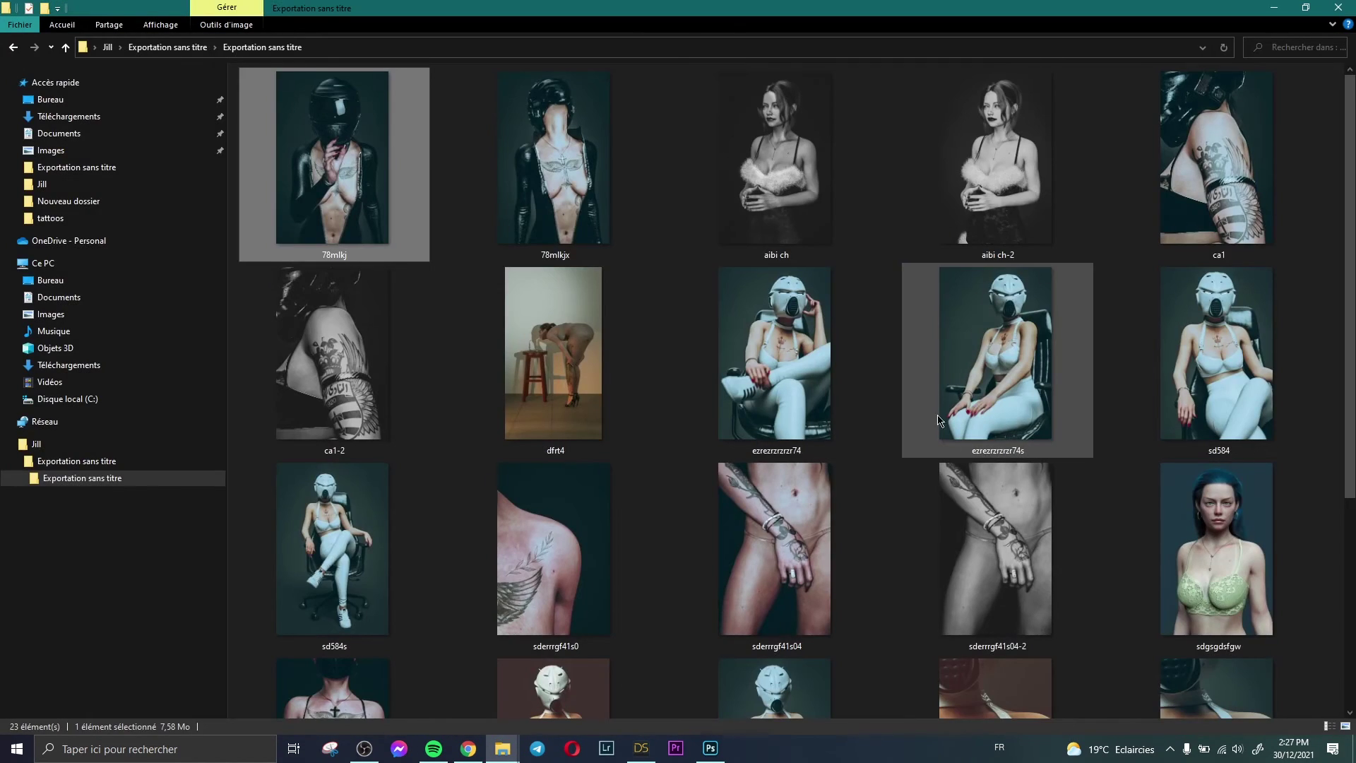
pyautogui.scroll(-4, 678, 439)
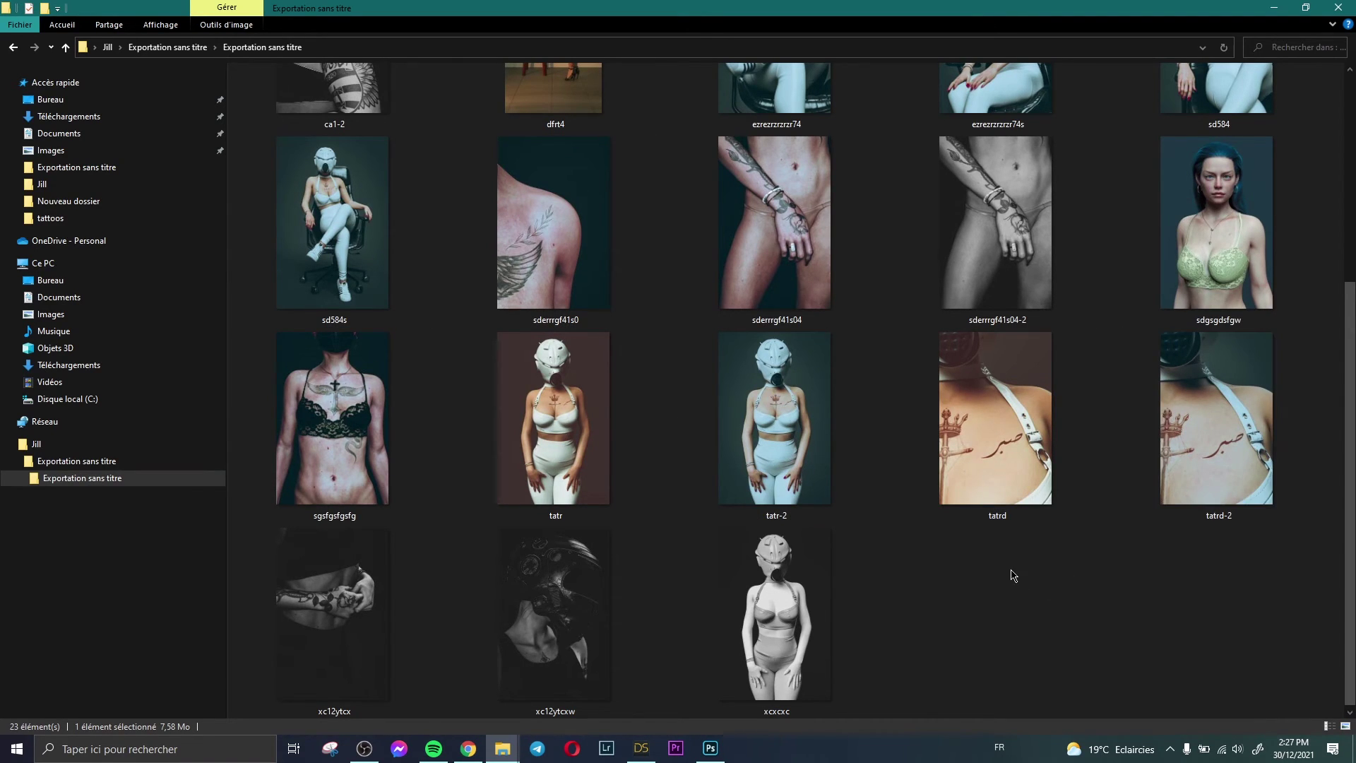
pyautogui.scroll(5, 995, 556)
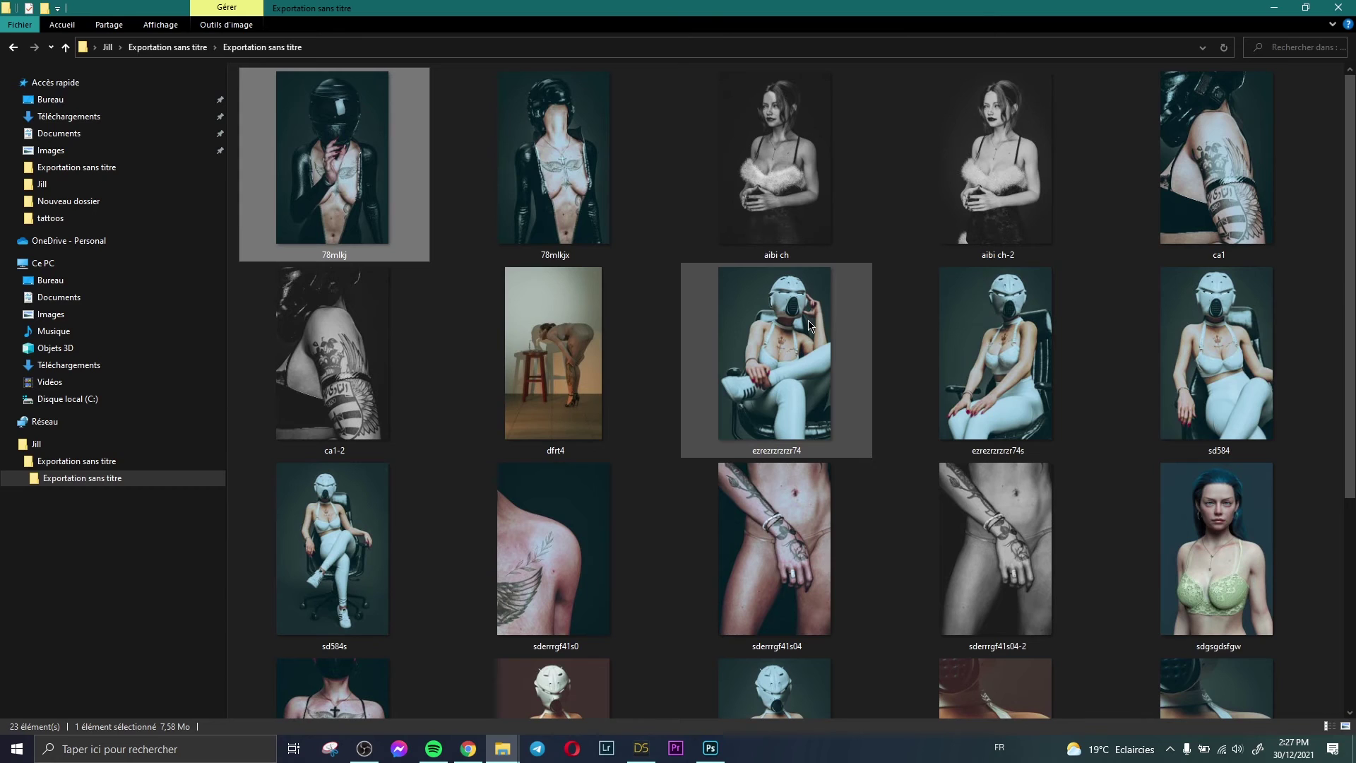
pyautogui.click(1350, 9)
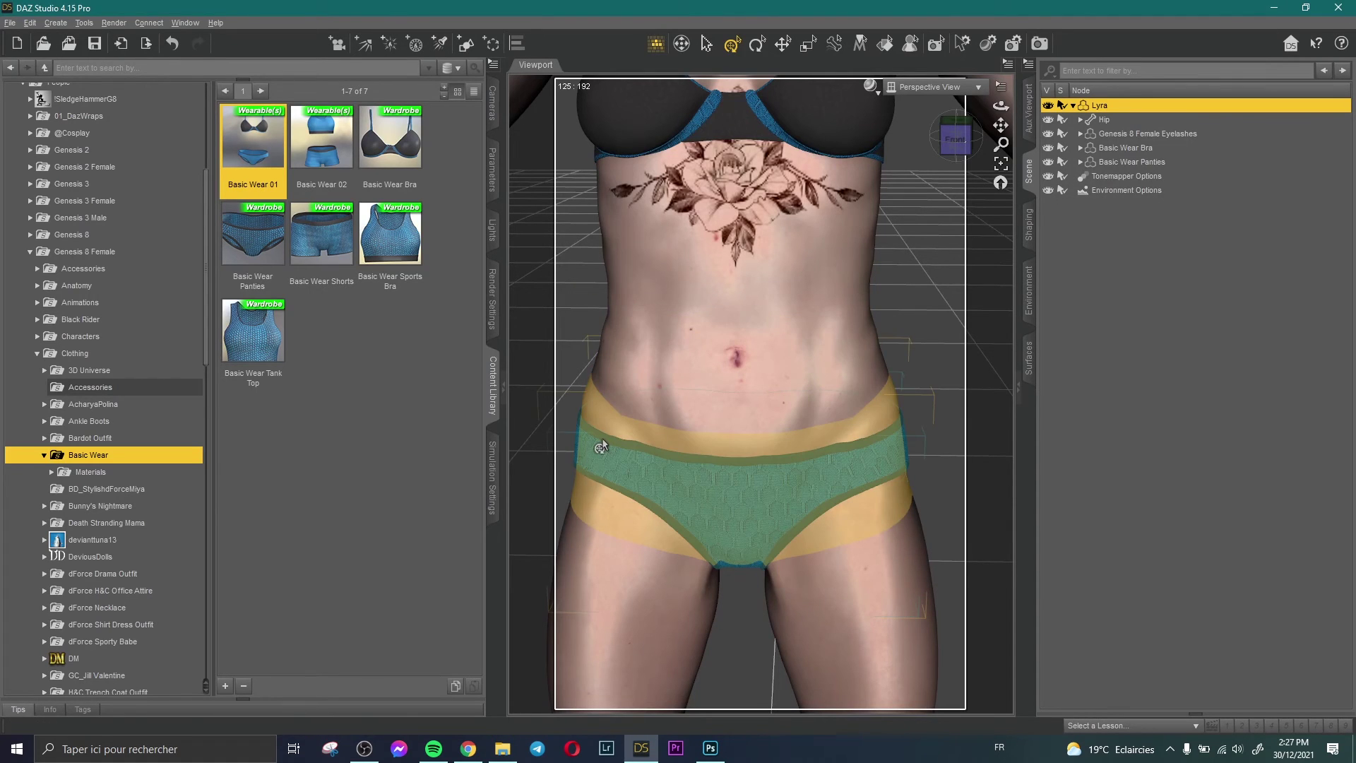